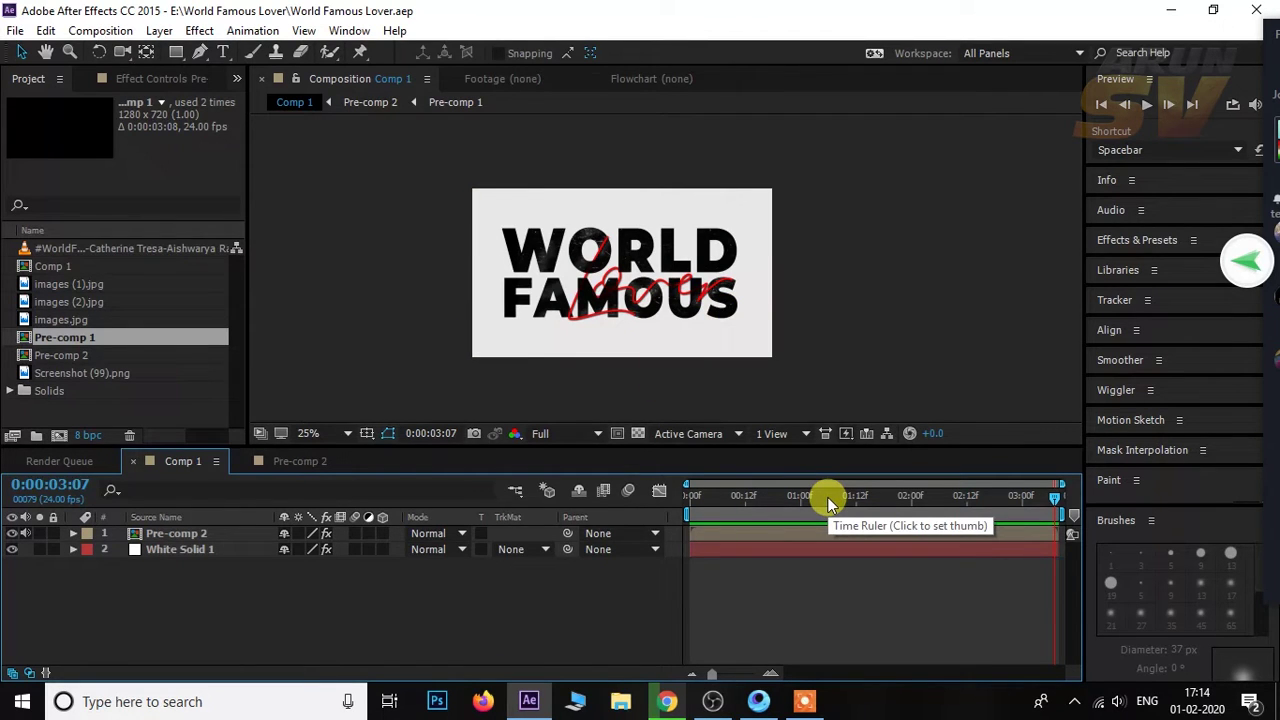
Stop the finished title's preview and start a new empty project.
drag(828, 497, 690, 497)
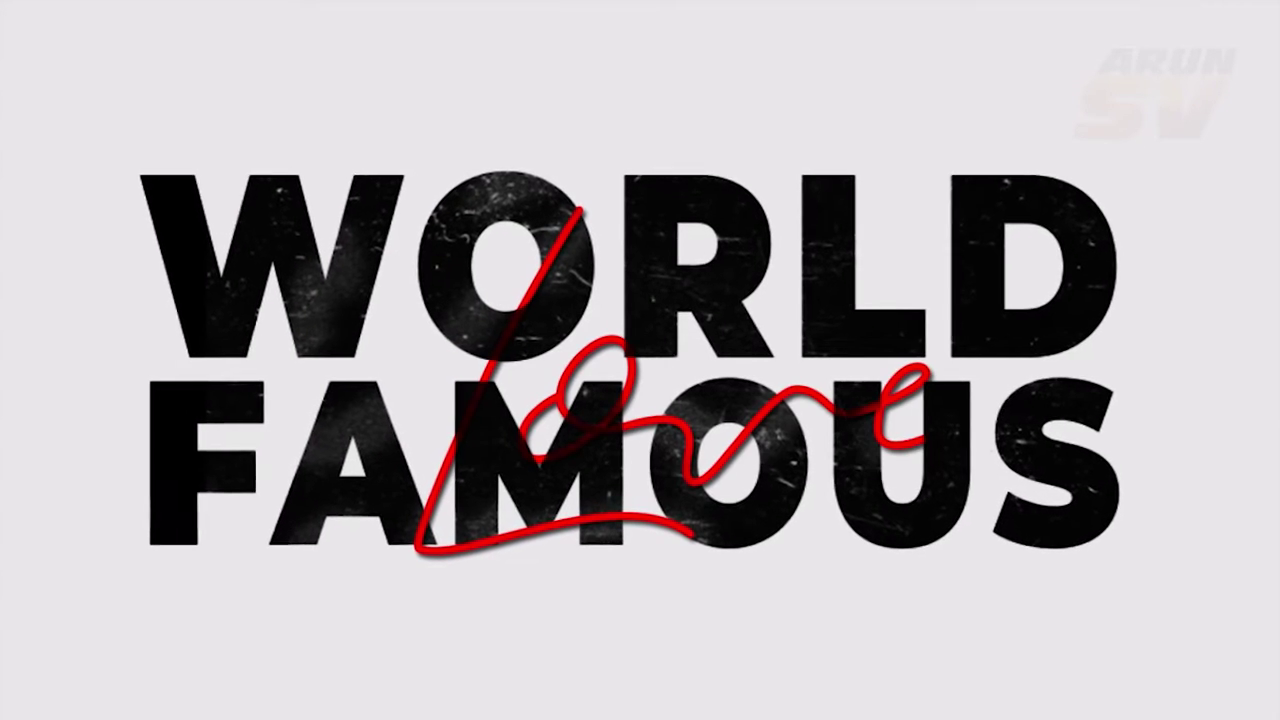
key(space)
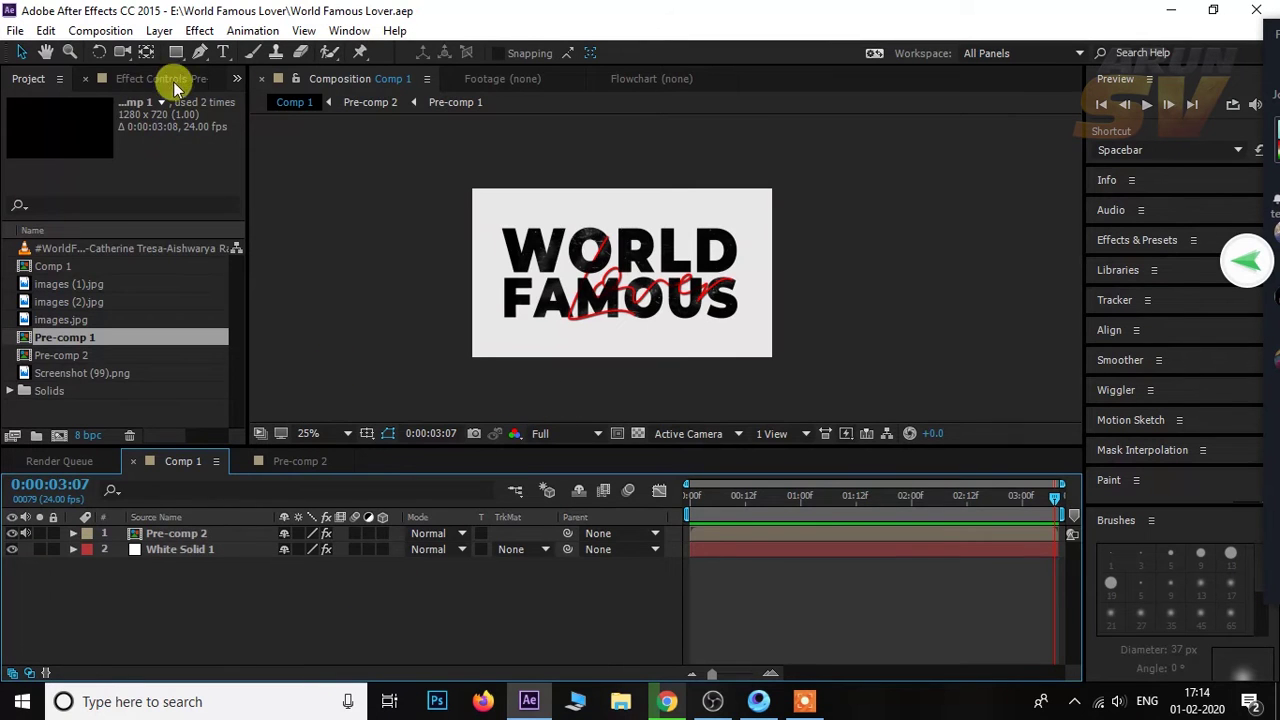
key(ctrl+alt+n)
click(15, 30)
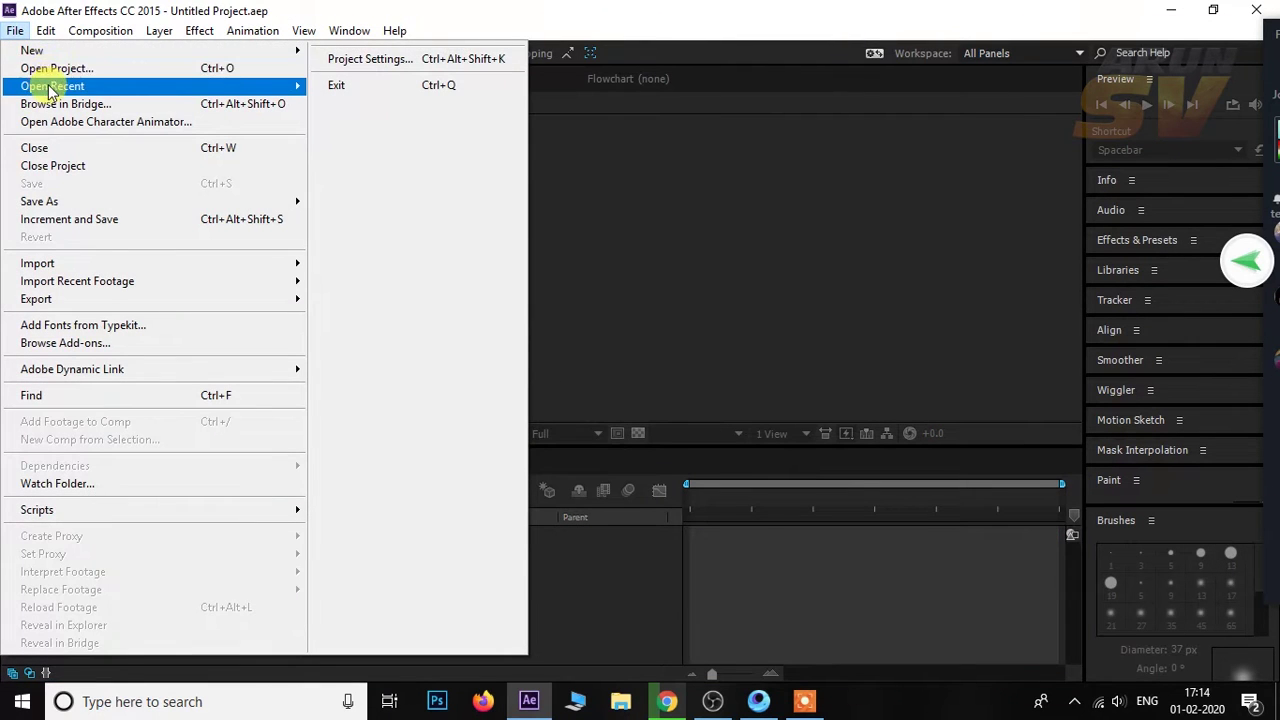
mouse_move(40, 50)
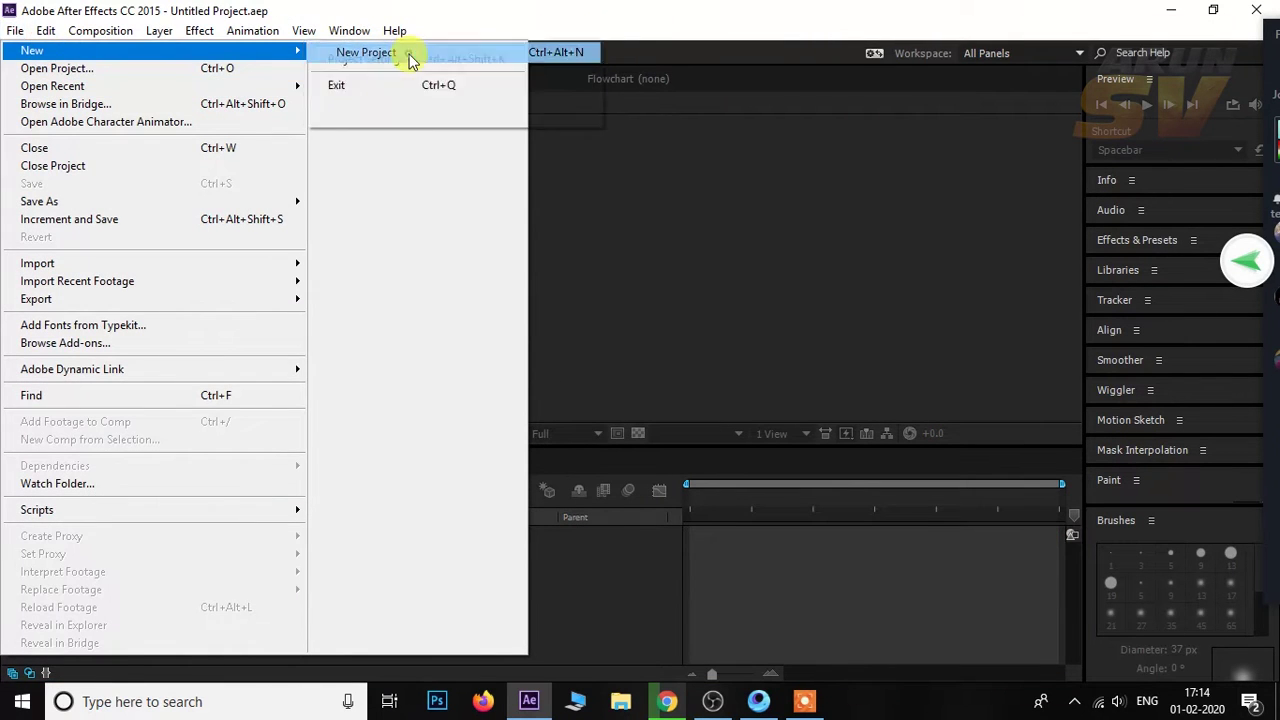
click(405, 52)
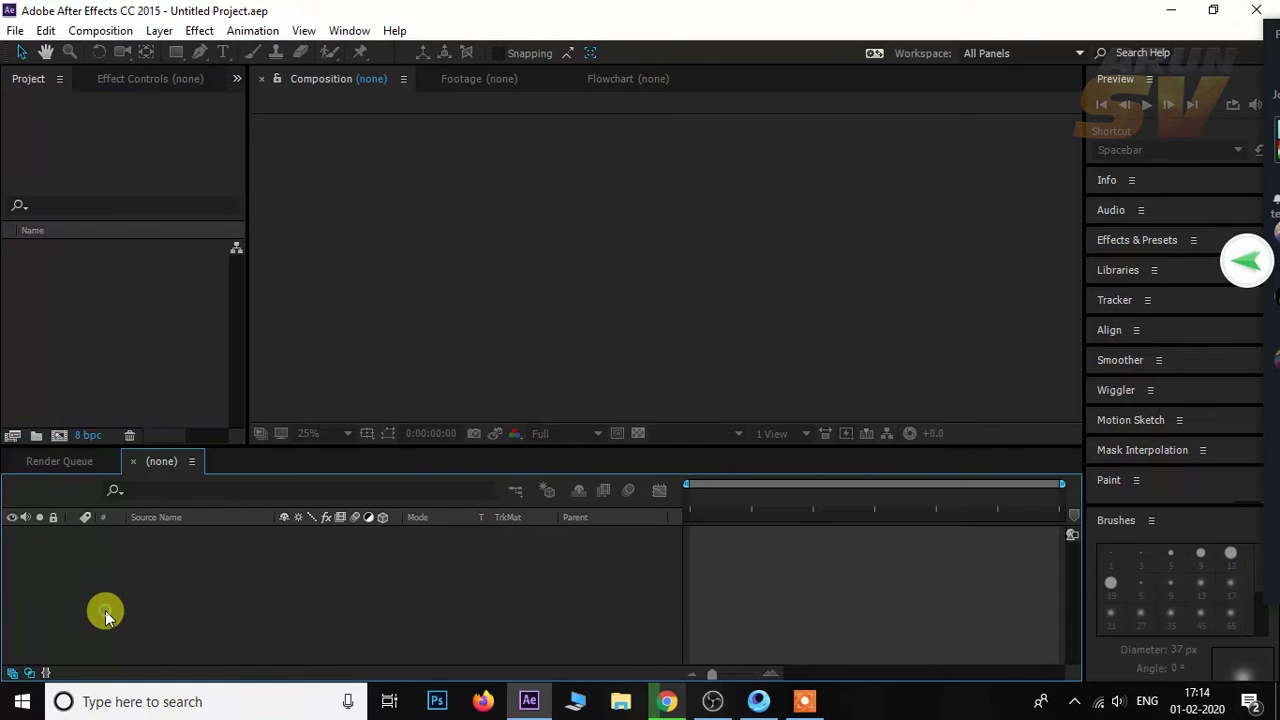
Create Comp 1 using the HDTV 1080 24 preset at 1920×1080.
click(59, 435)
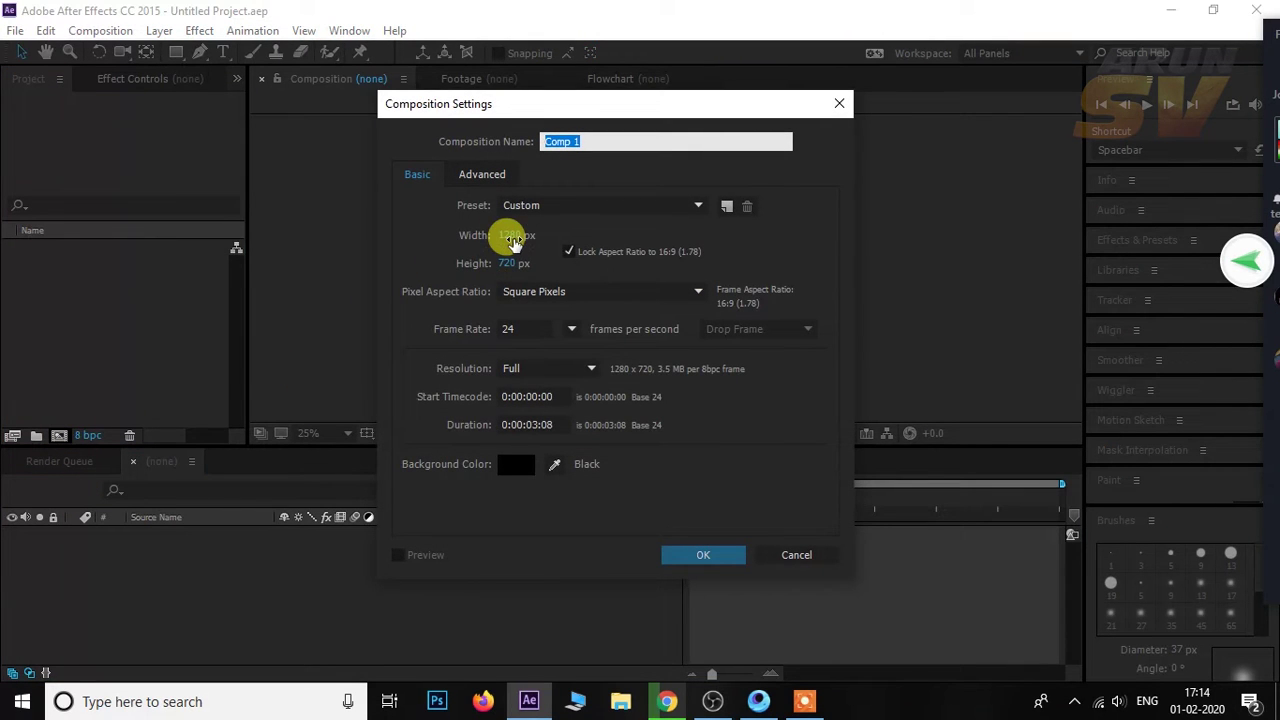
click(551, 206)
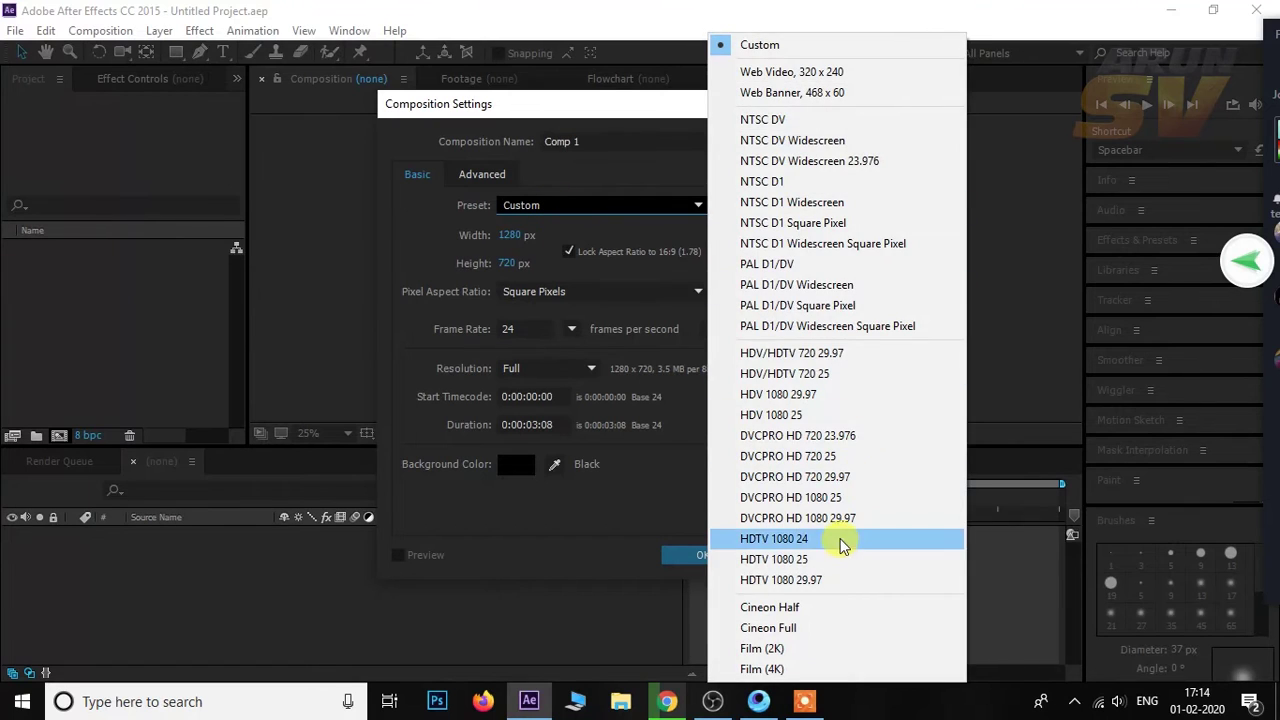
click(790, 540)
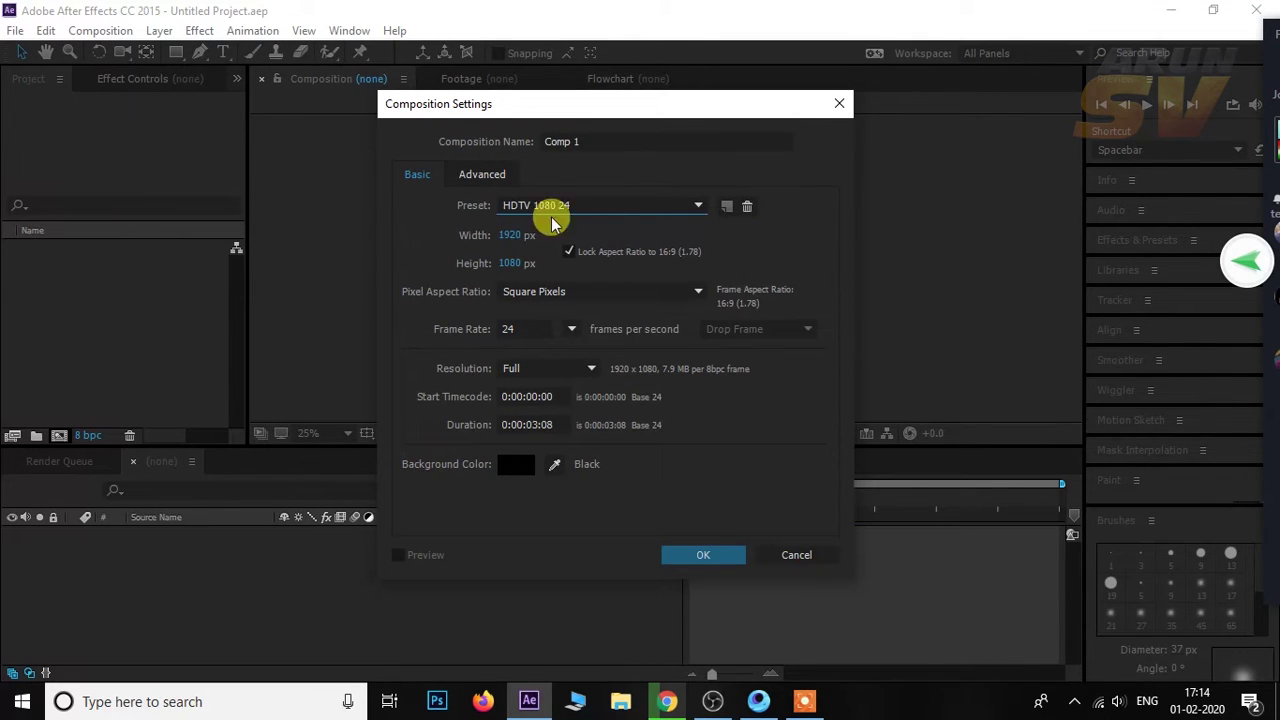
click(685, 558)
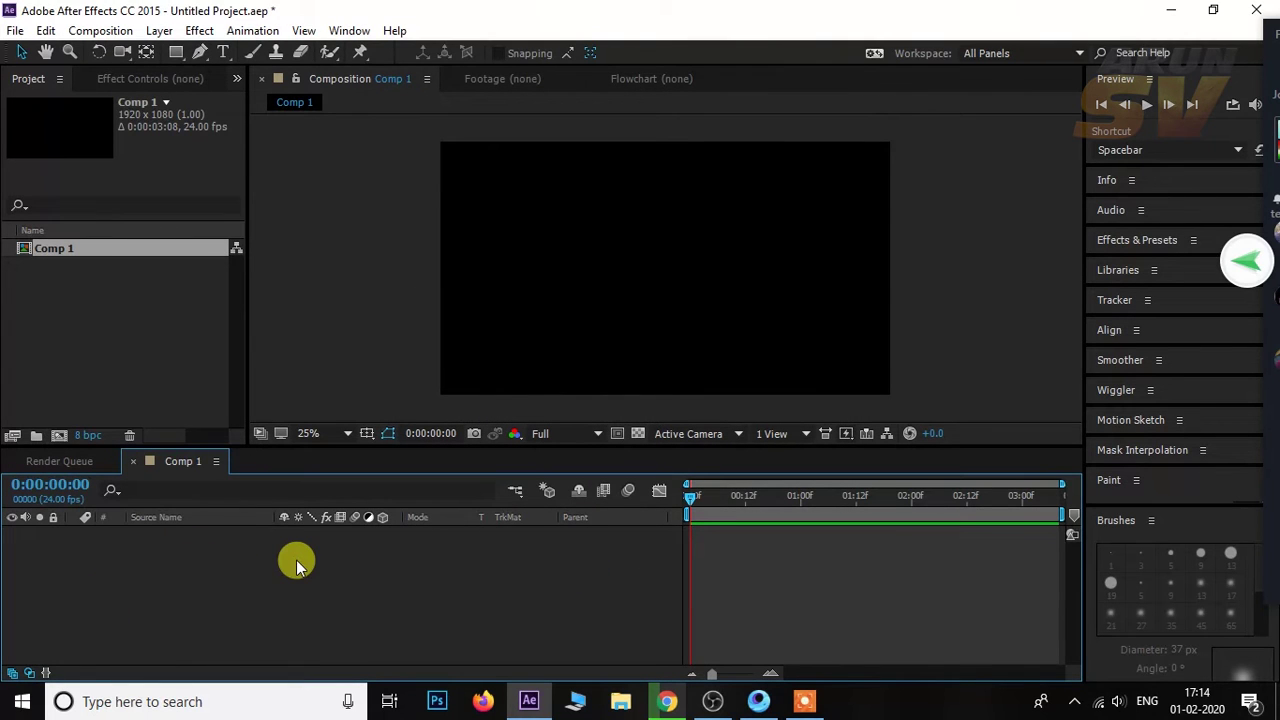
Add a new text layer to Comp 1 reading WORLD FAMOUS and commit it.
right_click(194, 555)
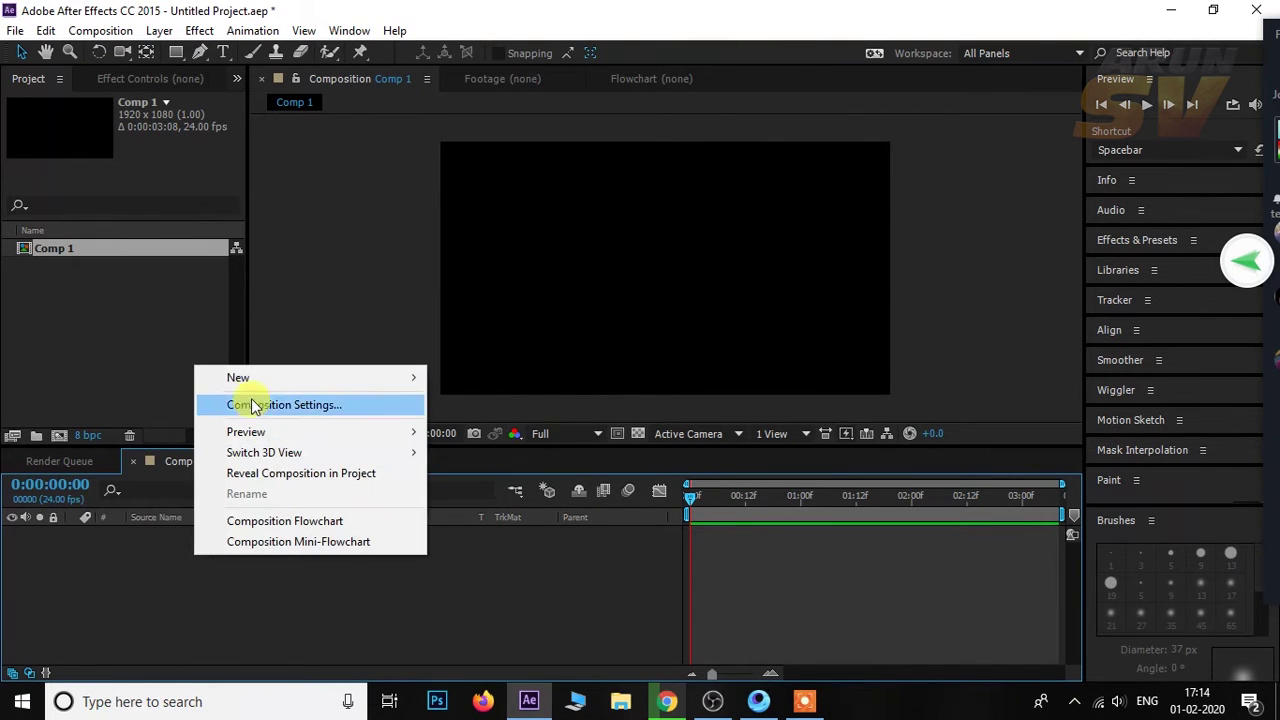
mouse_move(255, 380)
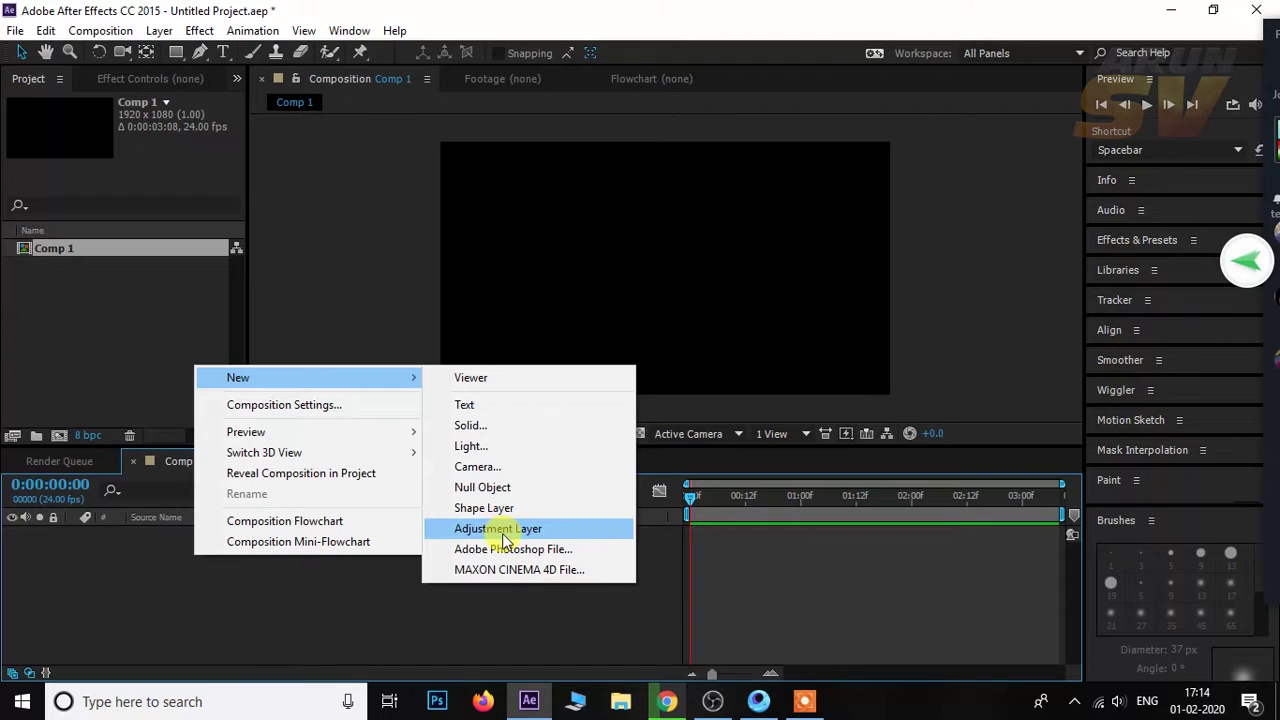
click(503, 410)
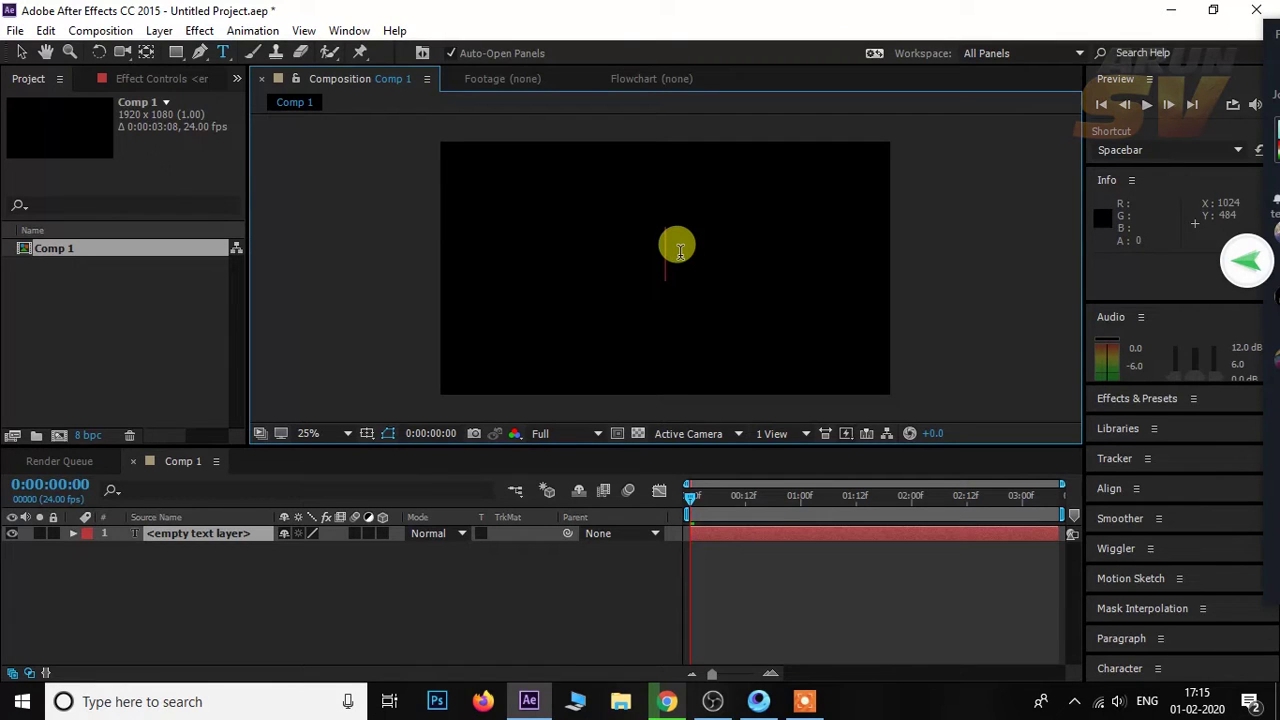
text(WORLD)
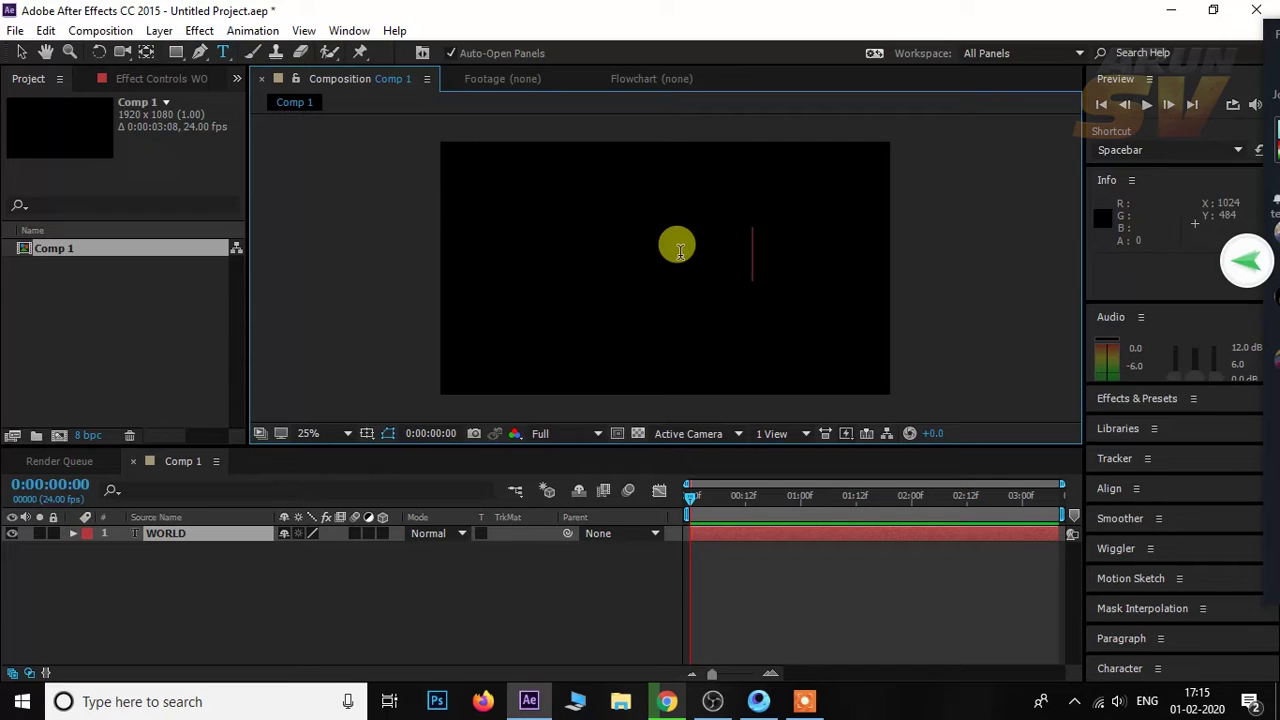
text( FA)
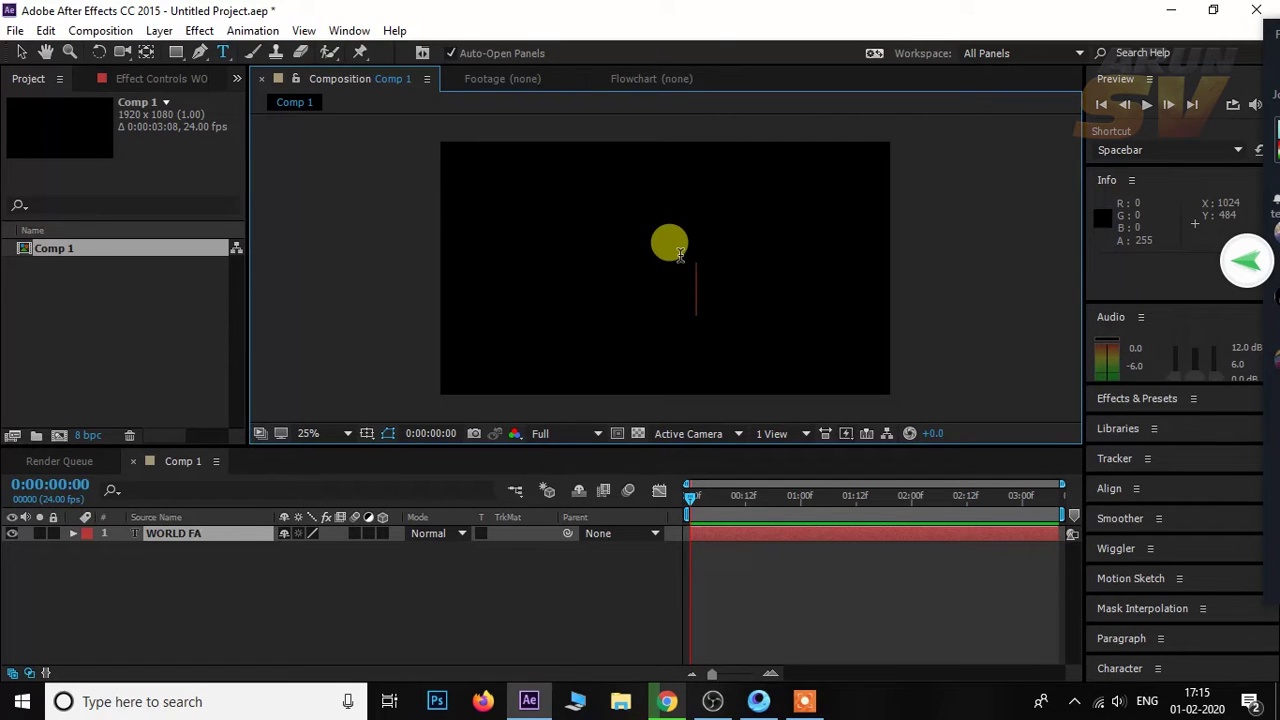
text(MOUS)
double_click(206, 533)
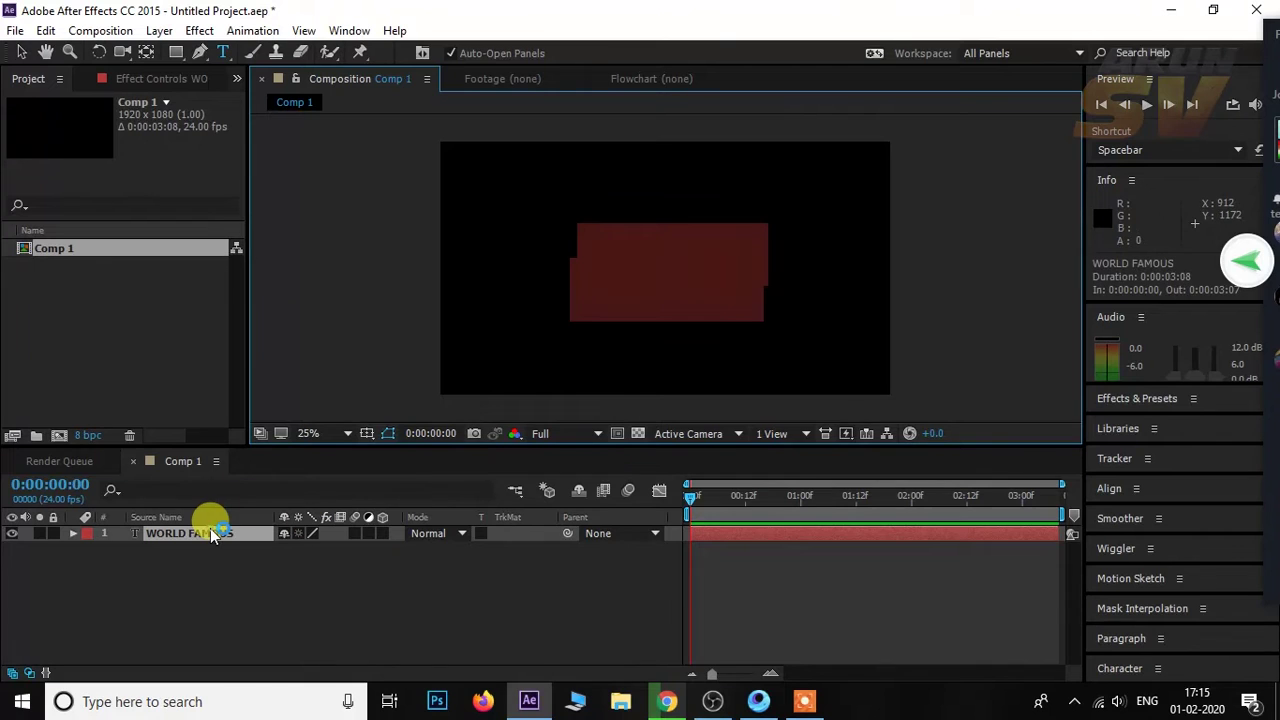
click(135, 580)
Create the 1920×1080 White Solid 1 layer, toning its colour toward light grey.
right_click(190, 577)
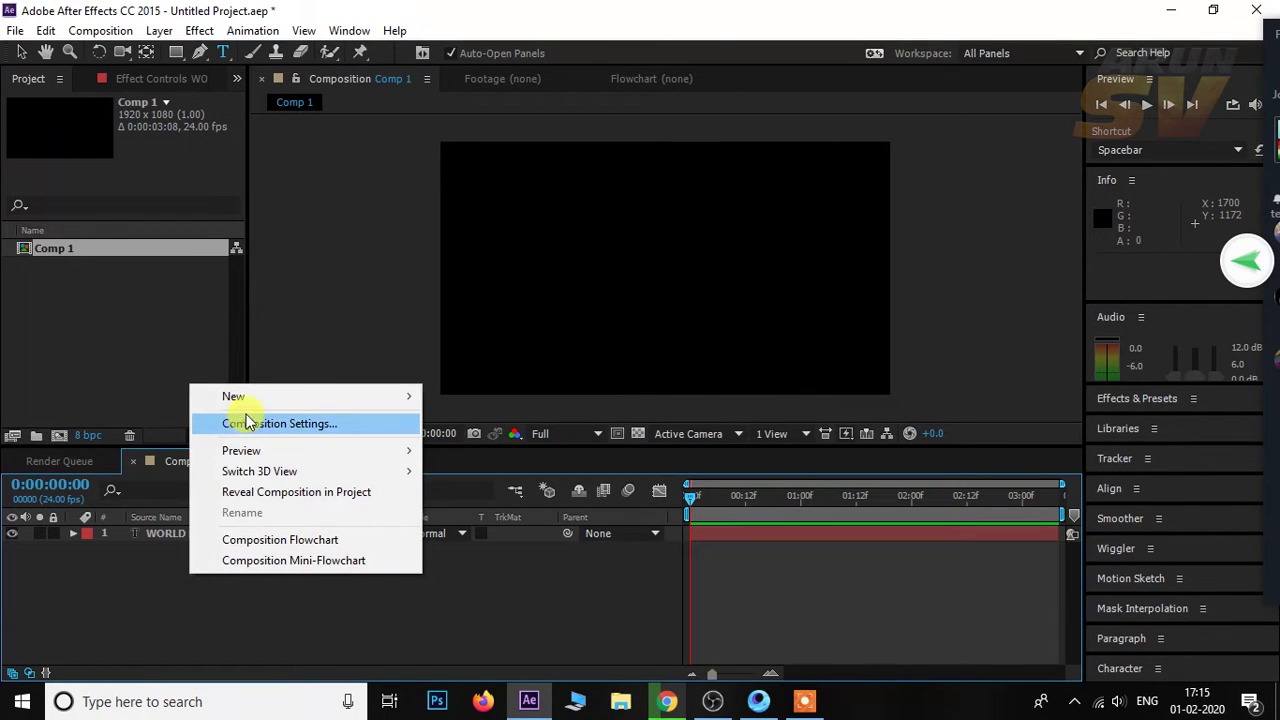
mouse_move(250, 397)
click(503, 443)
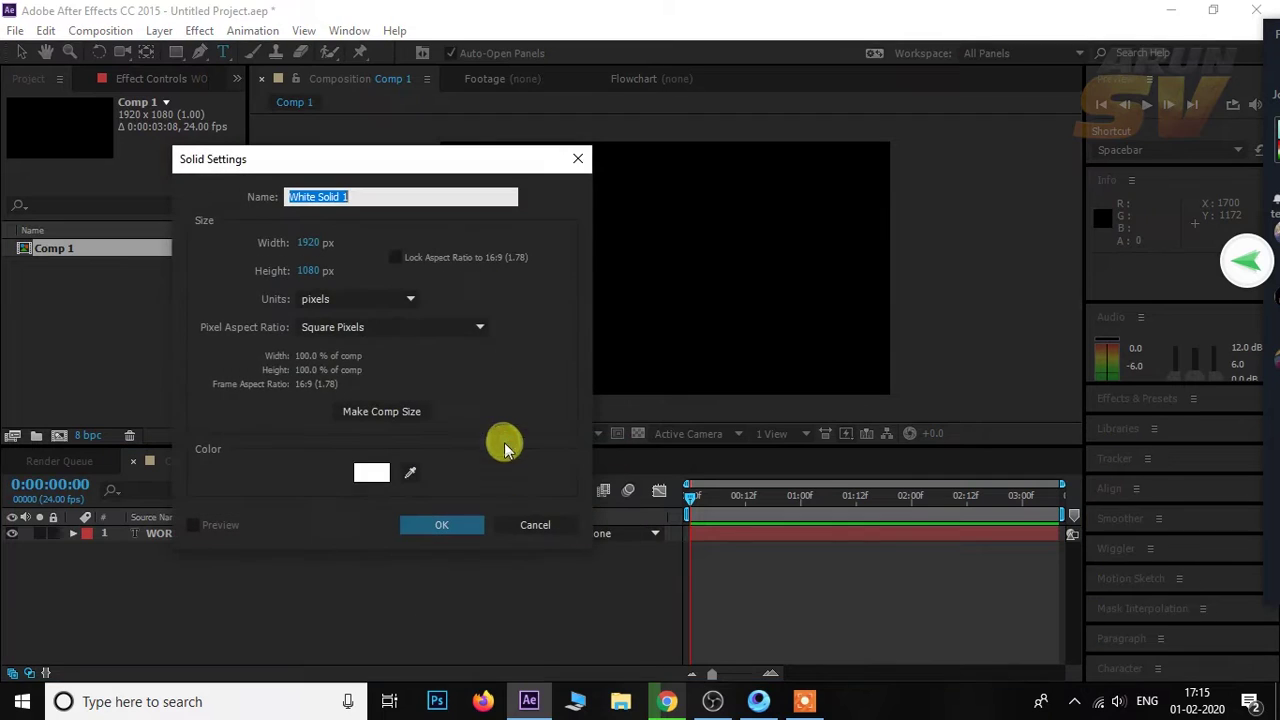
click(368, 474)
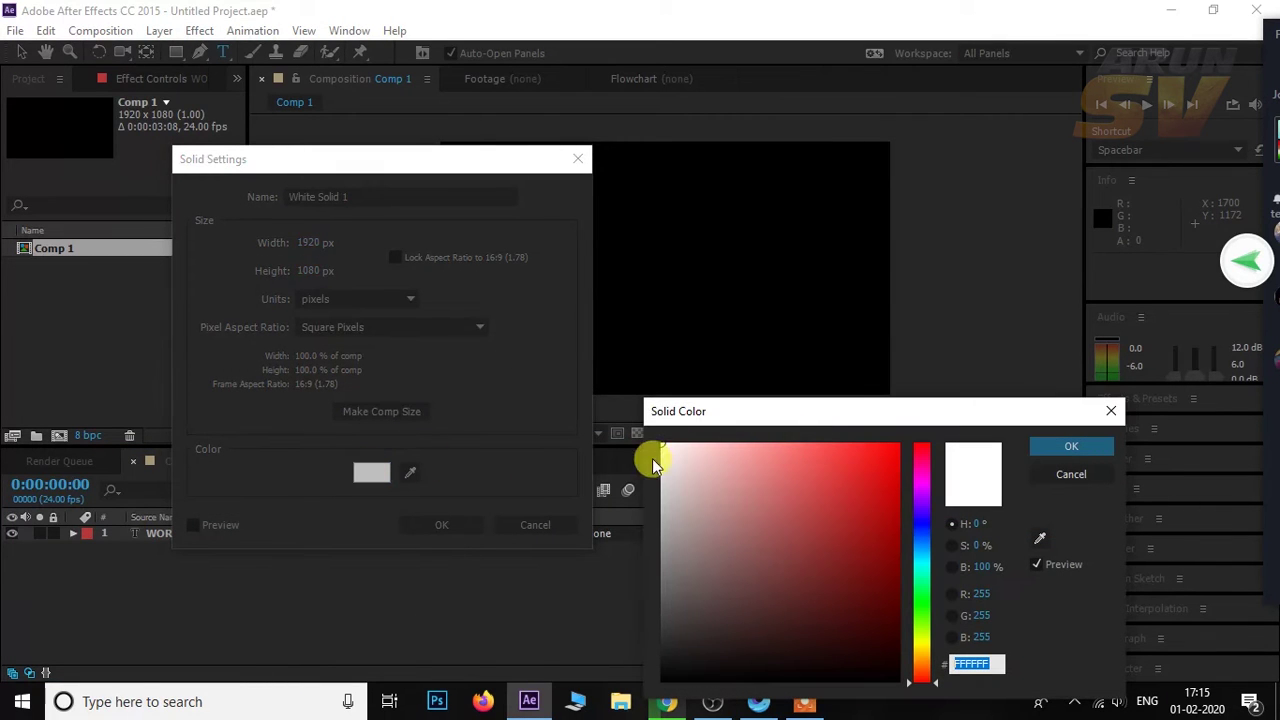
drag(803, 411, 794, 199)
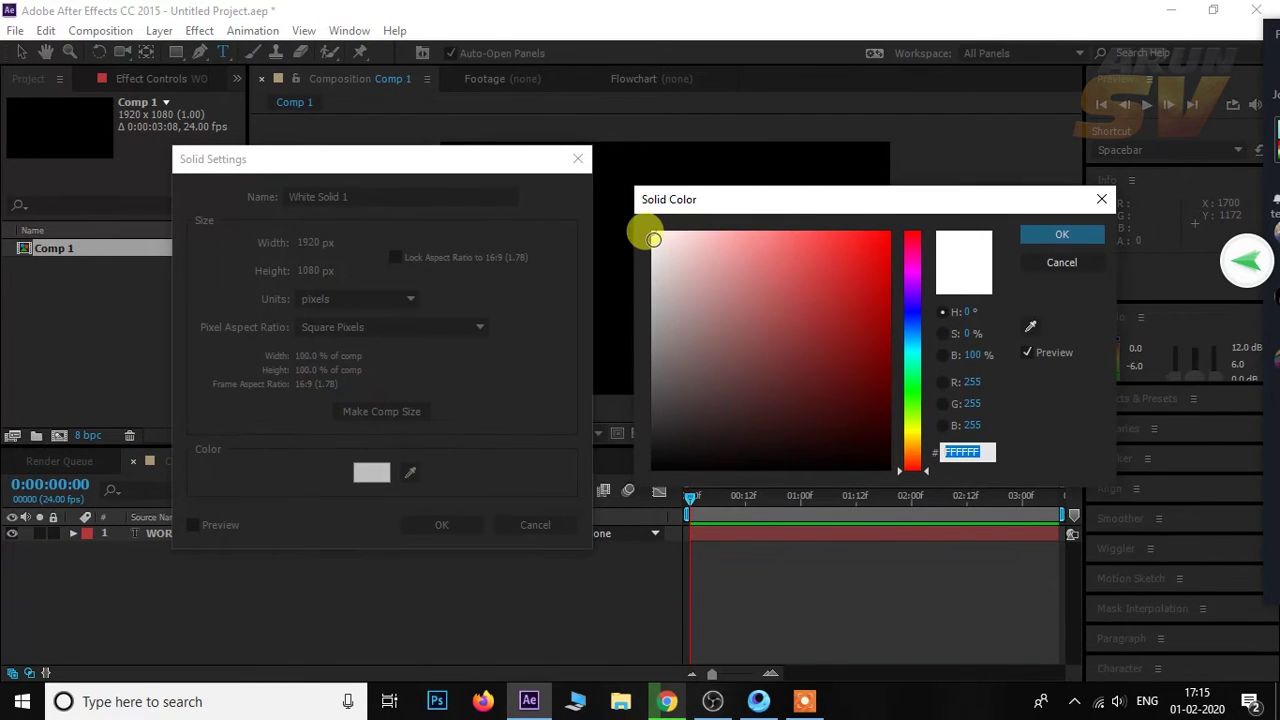
drag(655, 232, 650, 244)
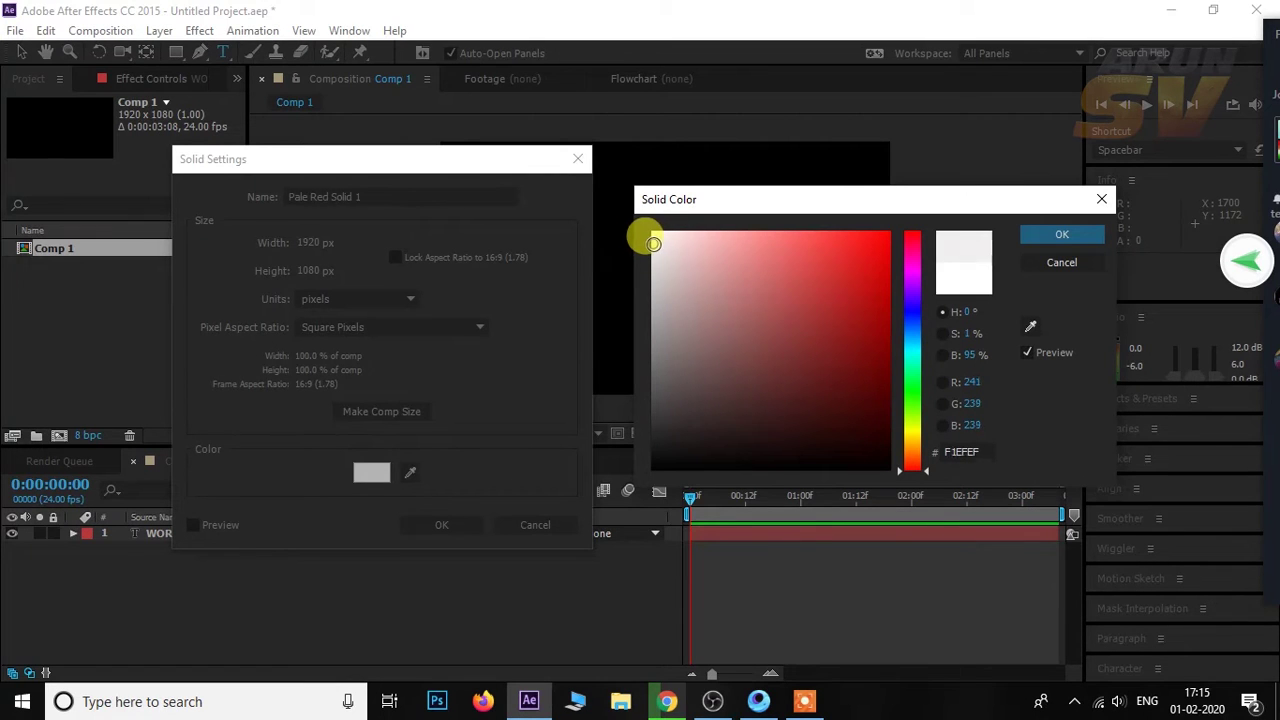
click(1050, 236)
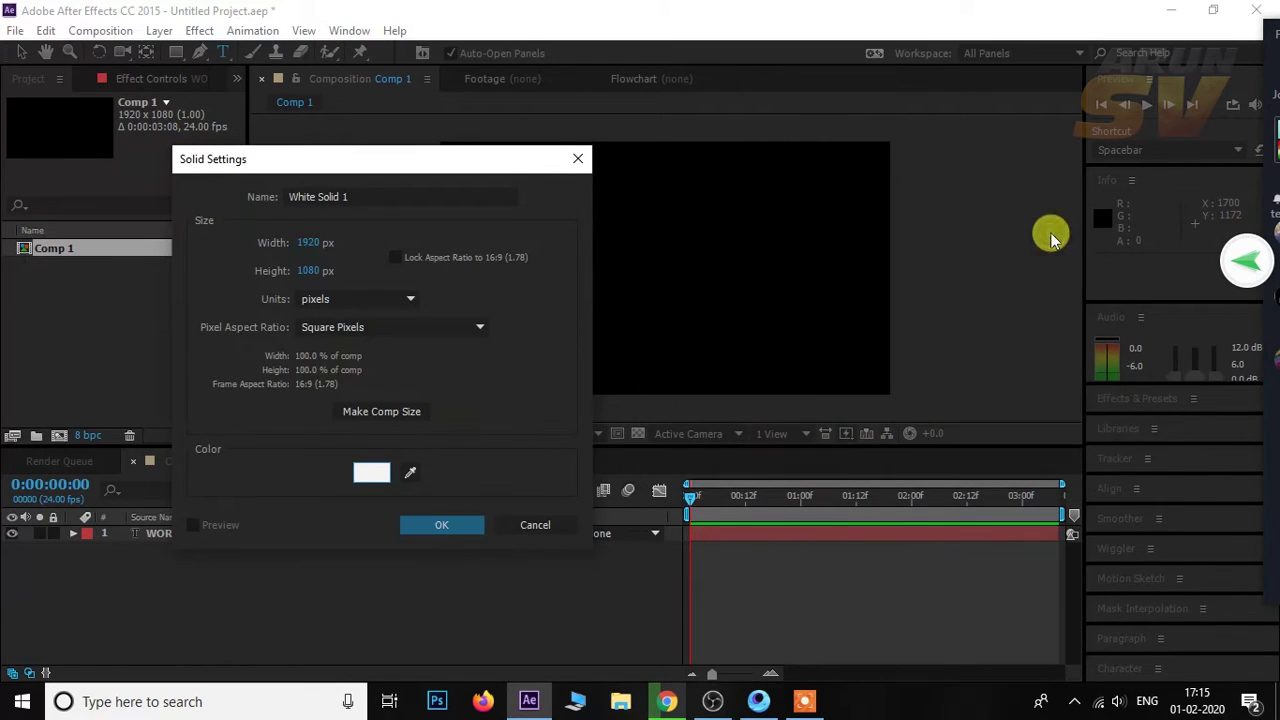
click(425, 528)
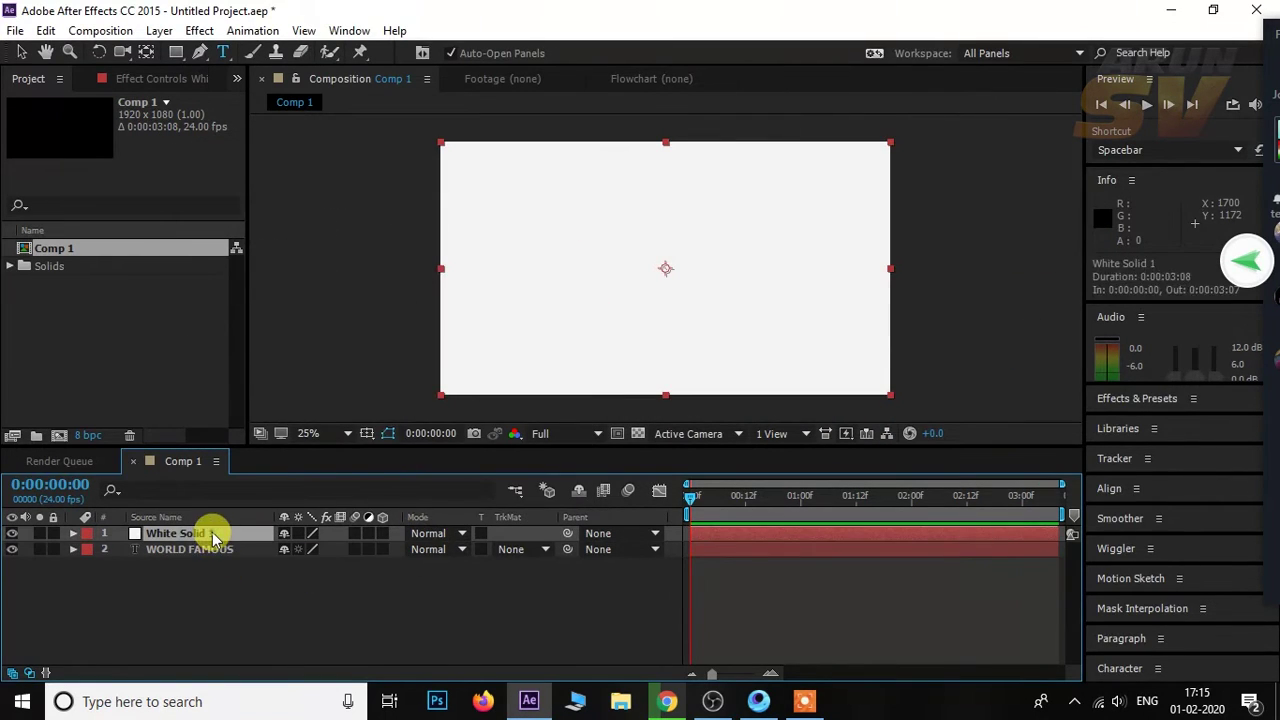
Move White Solid 1 beneath the text and enlarge the WORLD FAMOUS font size.
drag(212, 537, 228, 595)
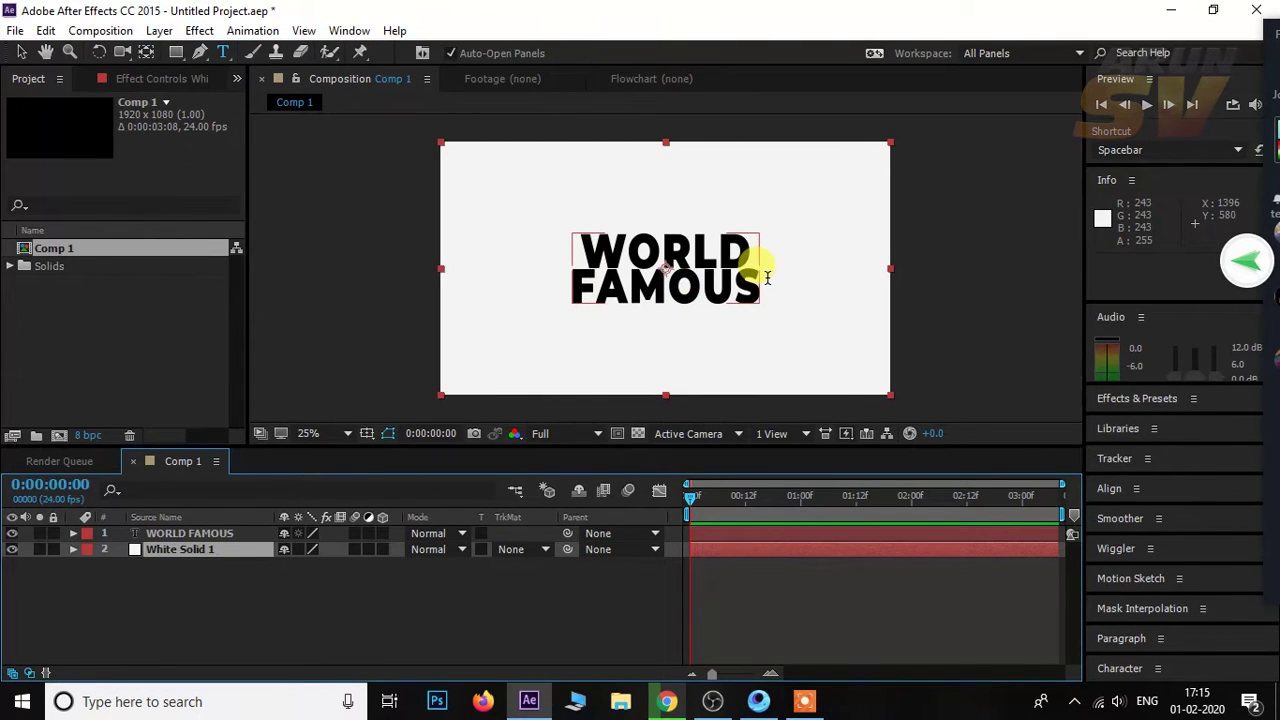
drag(767, 277, 551, 229)
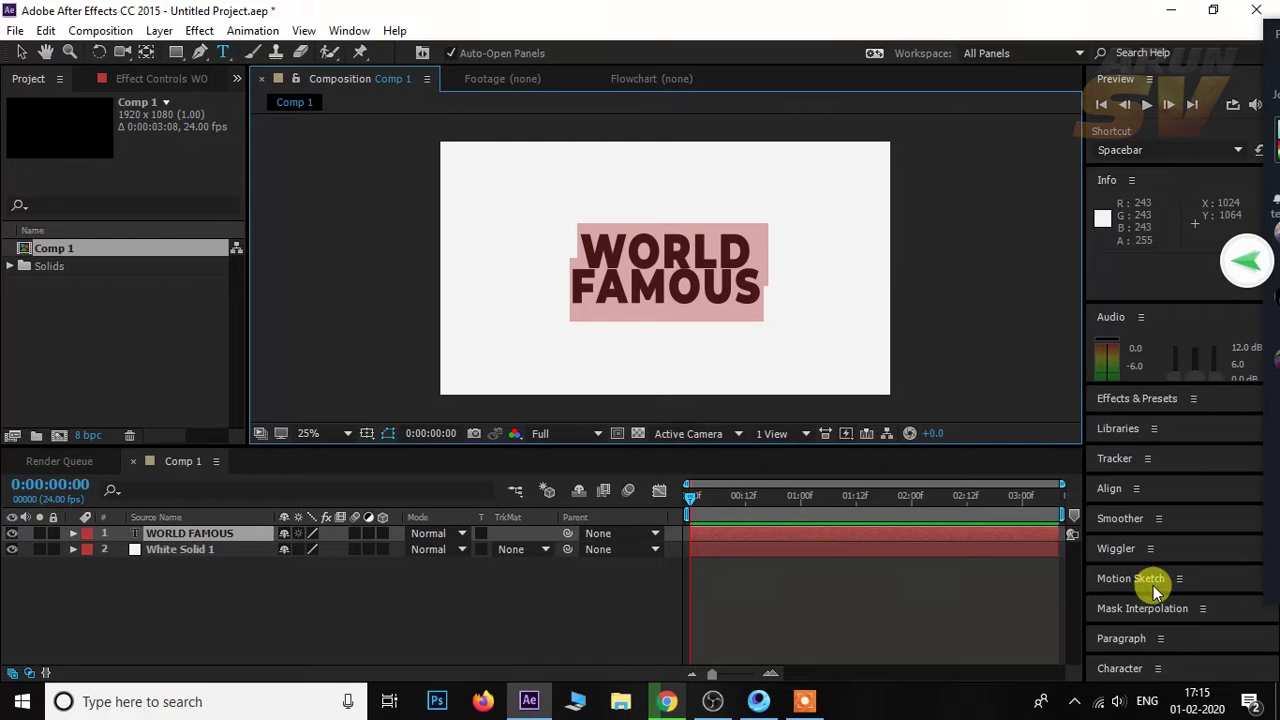
click(1143, 636)
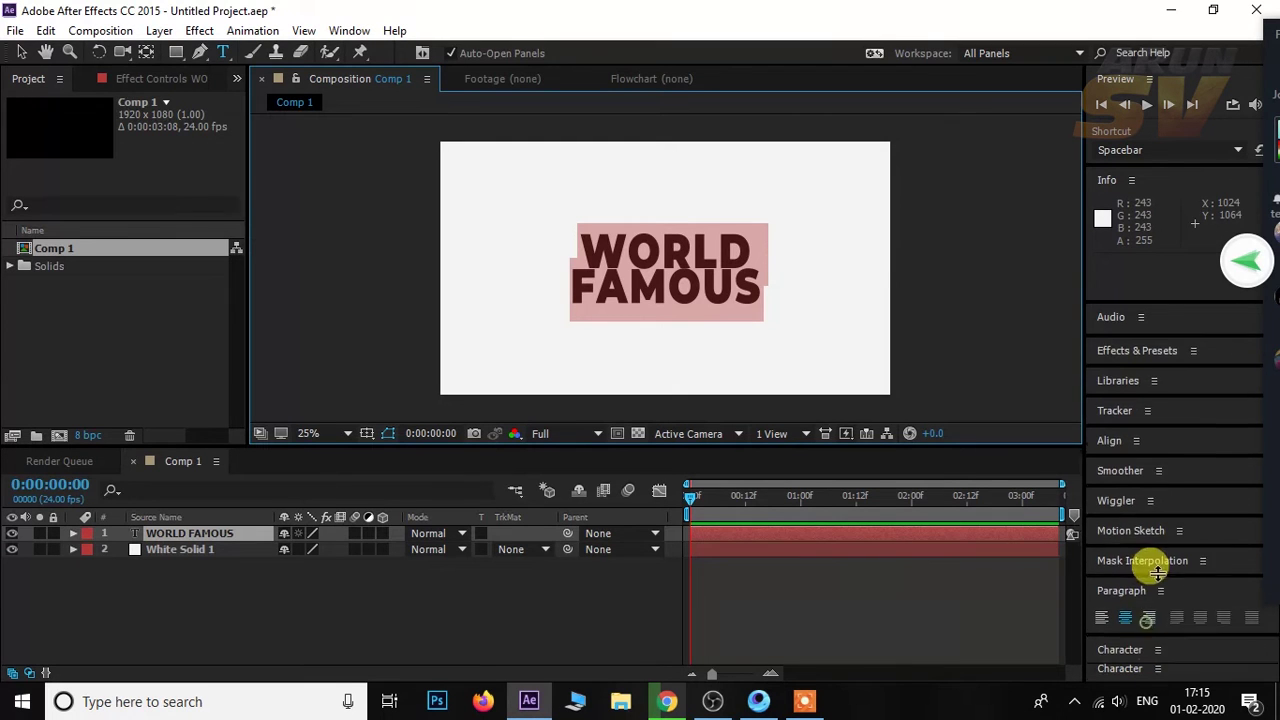
click(1160, 650)
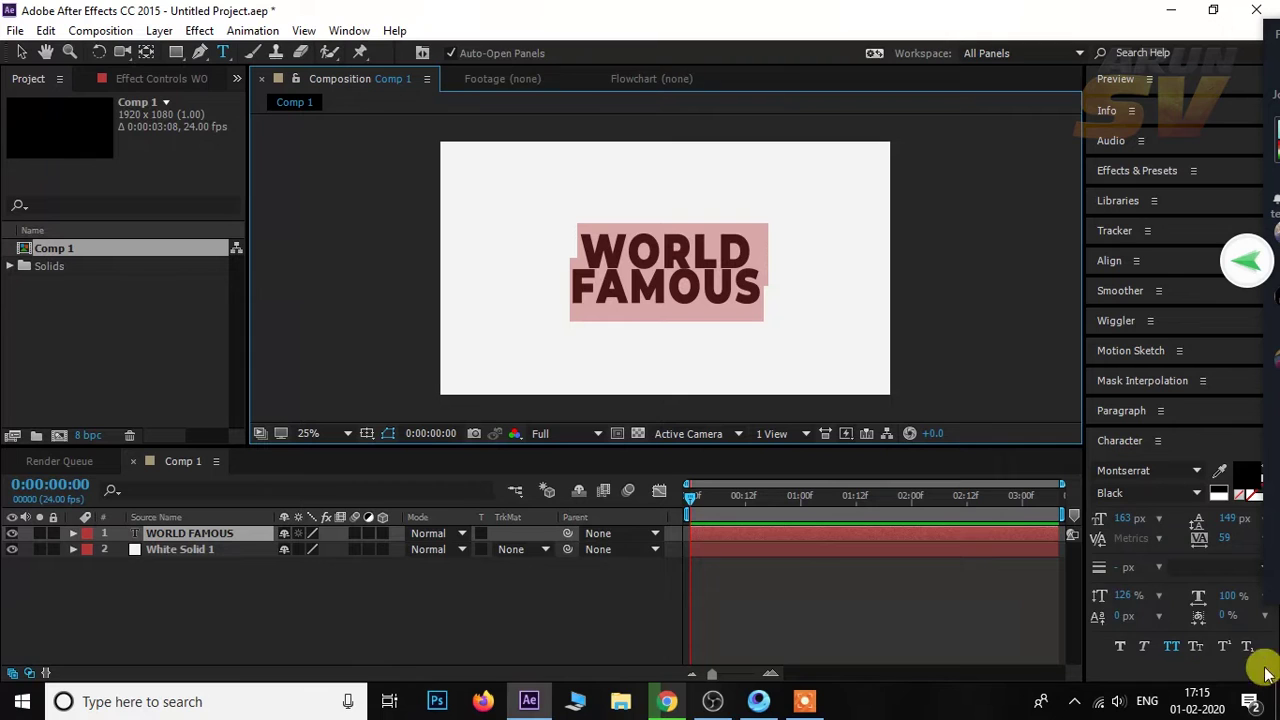
drag(1120, 518, 1215, 503)
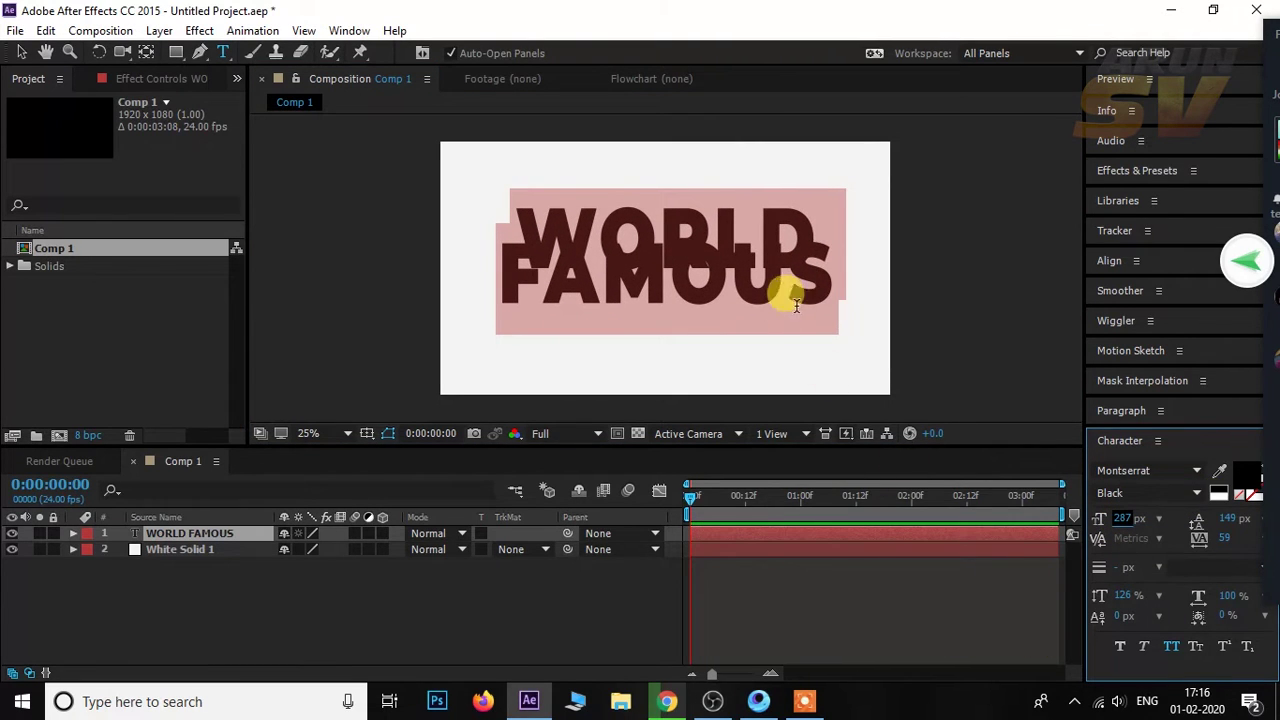
Shrink FAMOUS to 257 px, increase the line spacing, and exit text editing.
click(822, 262)
mouse_move(822, 262)
mouse_down()
mouse_move(650, 302)
mouse_move(829, 315)
mouse_up()
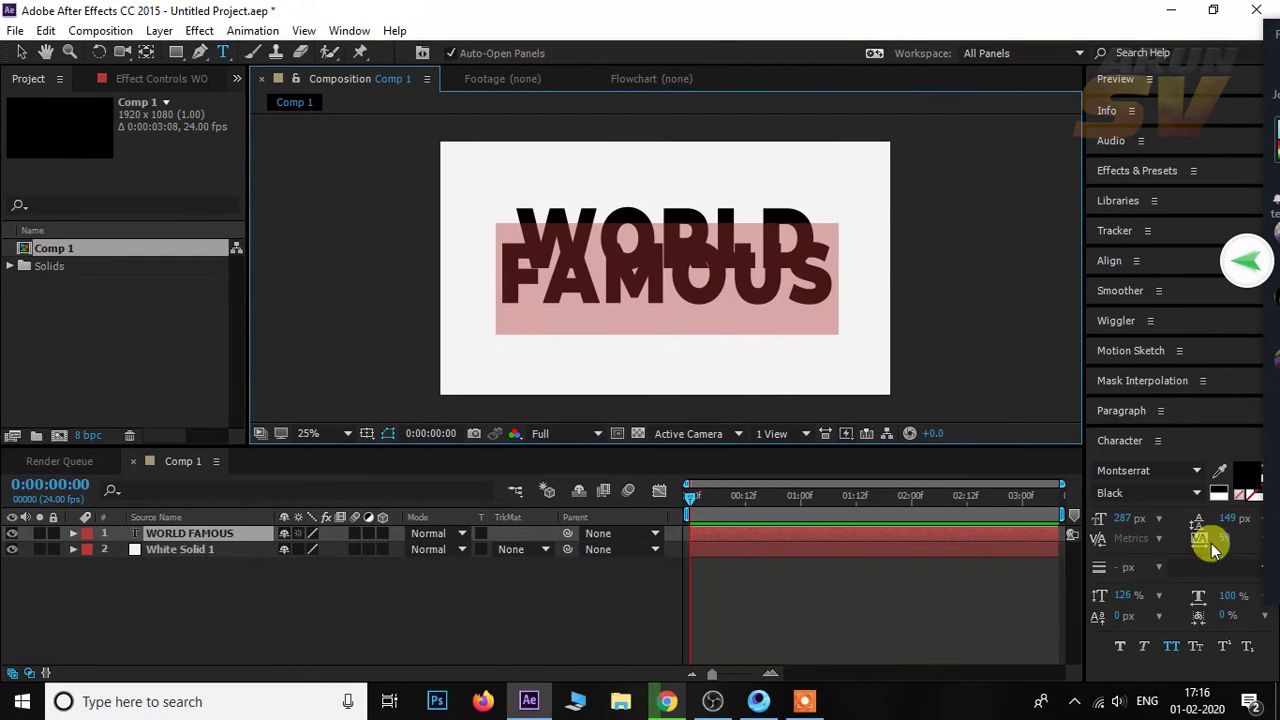
drag(1122, 518, 1098, 518)
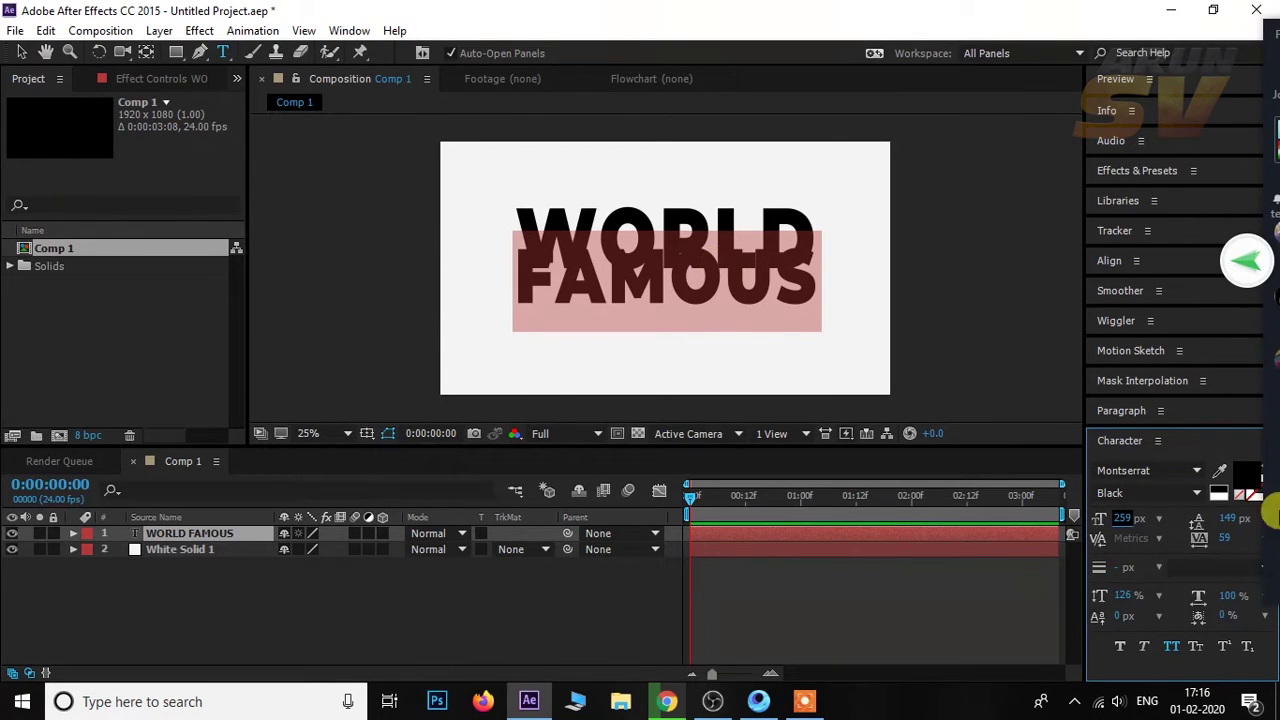
drag(1226, 520, 1272, 513)
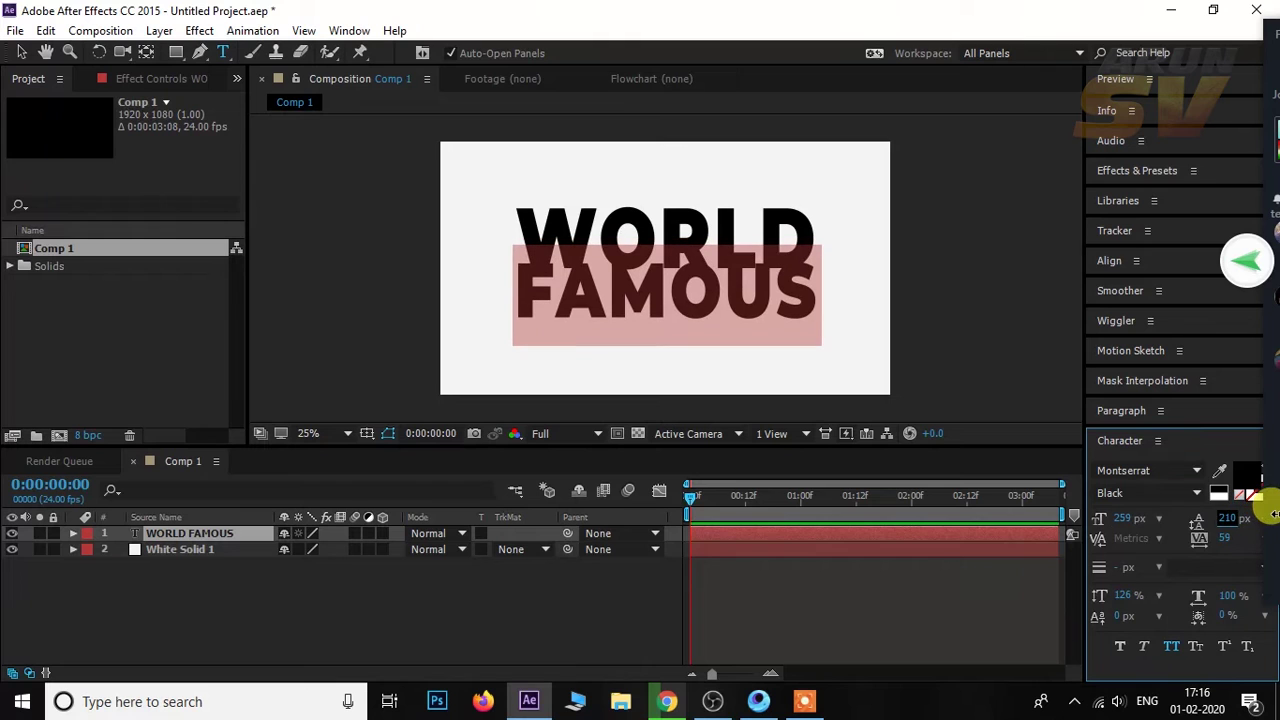
drag(1272, 513, 1268, 521)
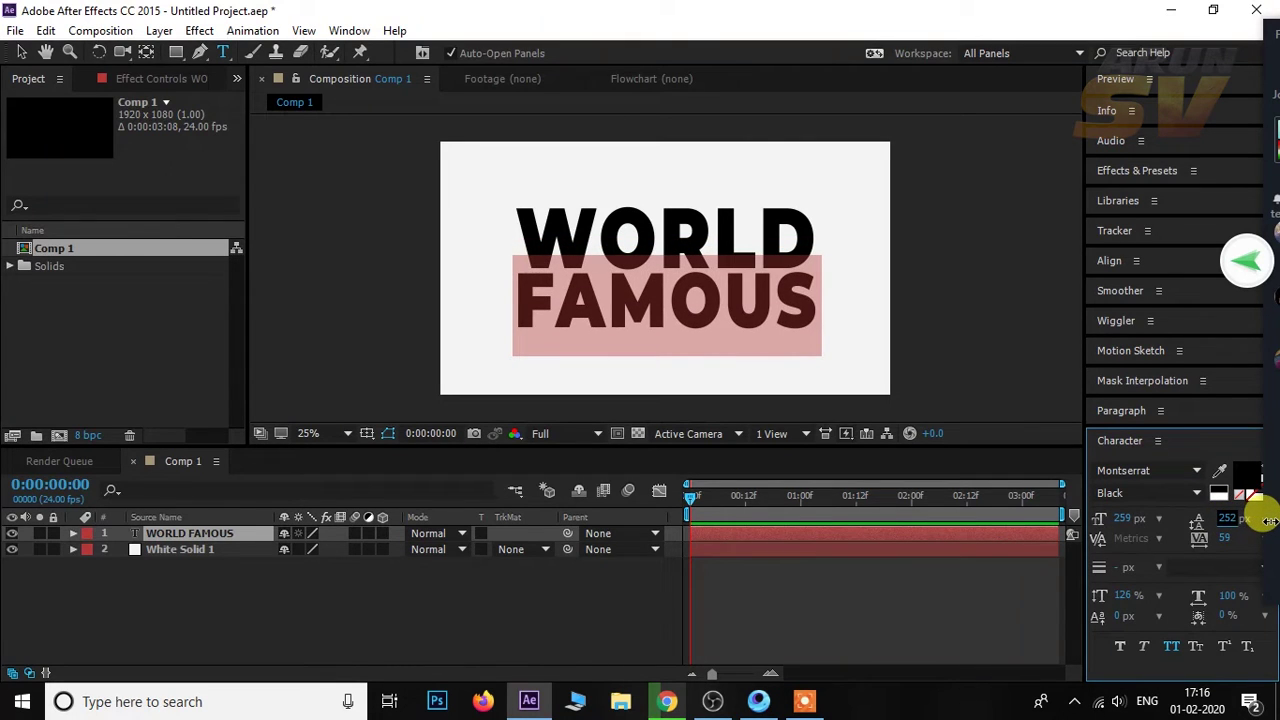
click(705, 382)
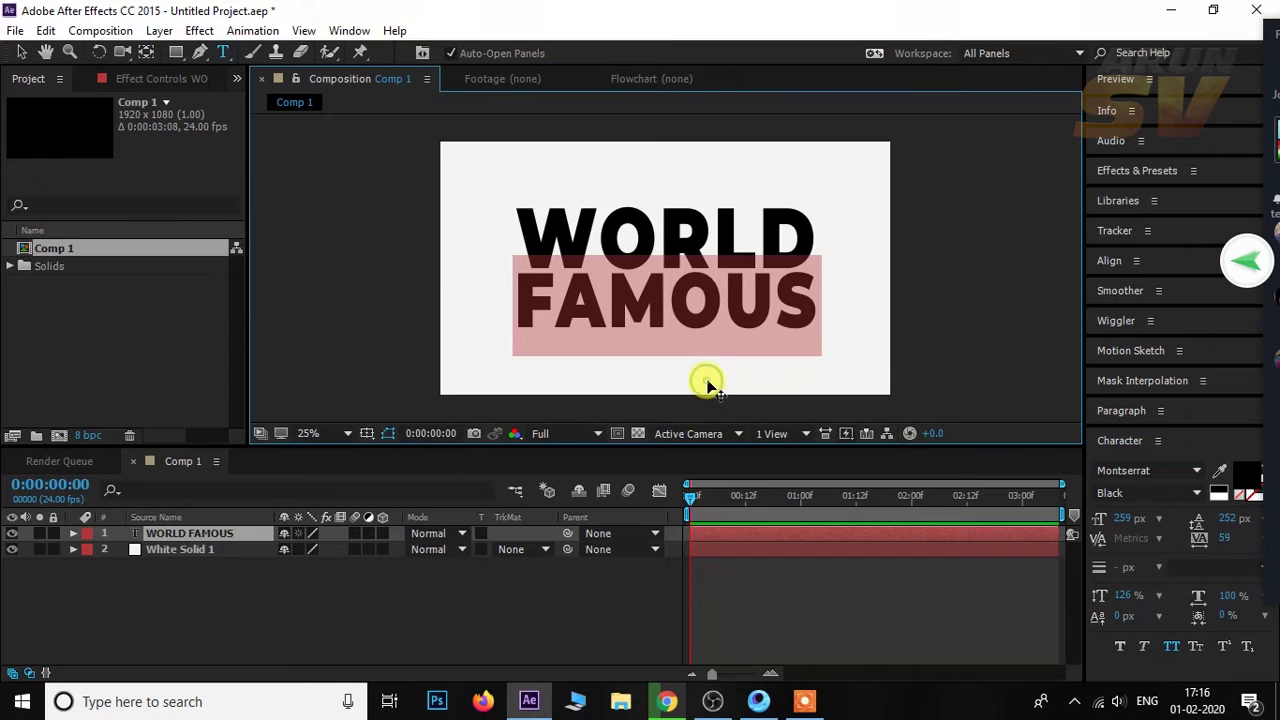
click(21, 52)
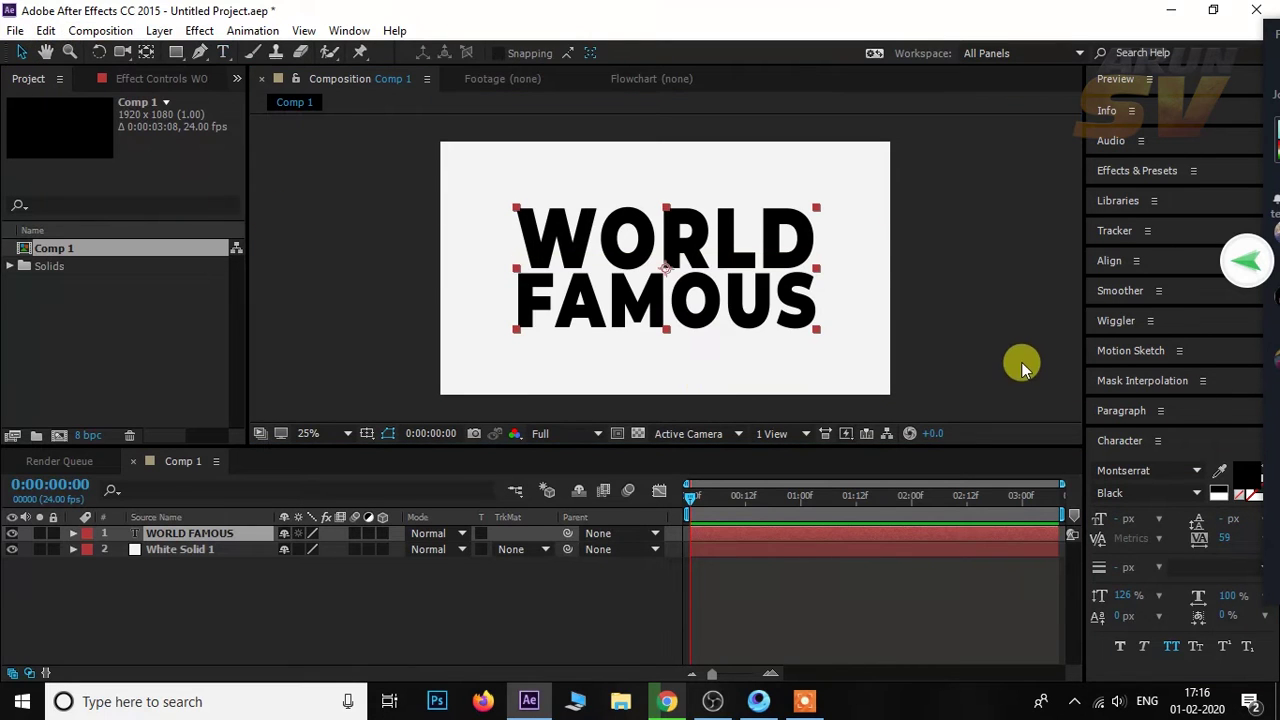
Zoom the viewer to 50%, recentre the title, and deselect all layers.
click(988, 347)
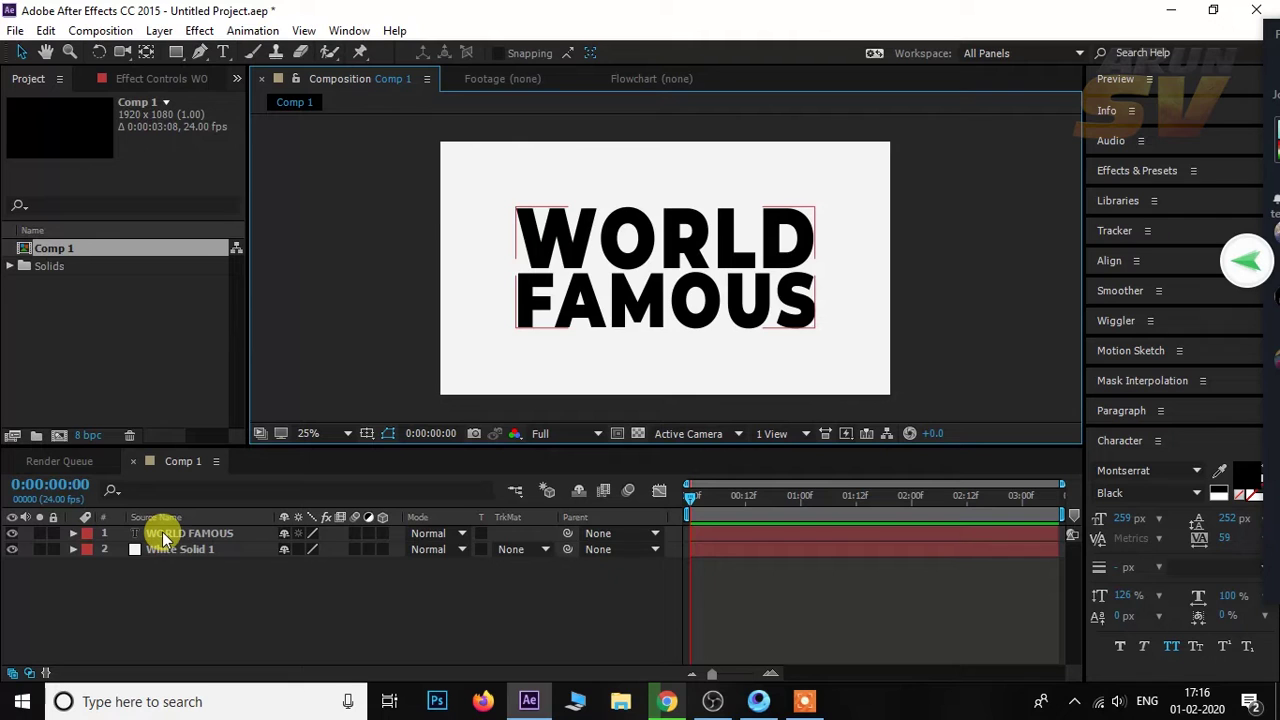
key(period)
key(h)
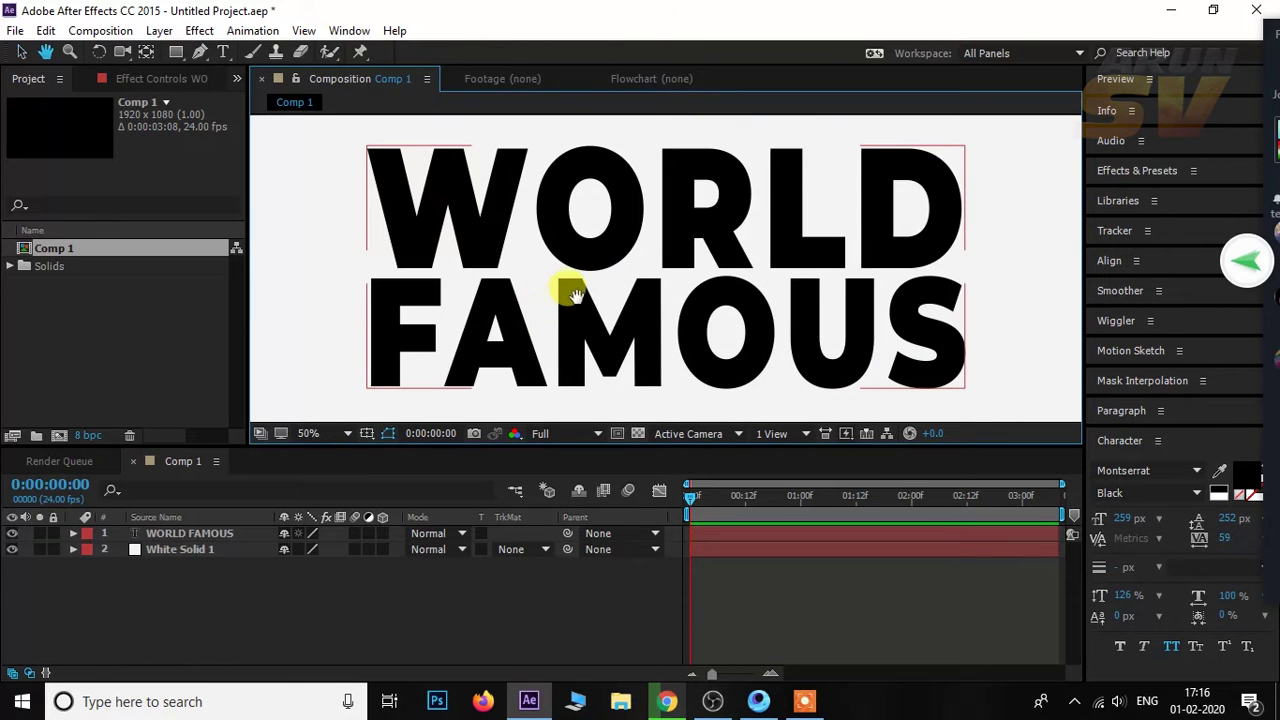
drag(575, 295, 587, 301)
key(v)
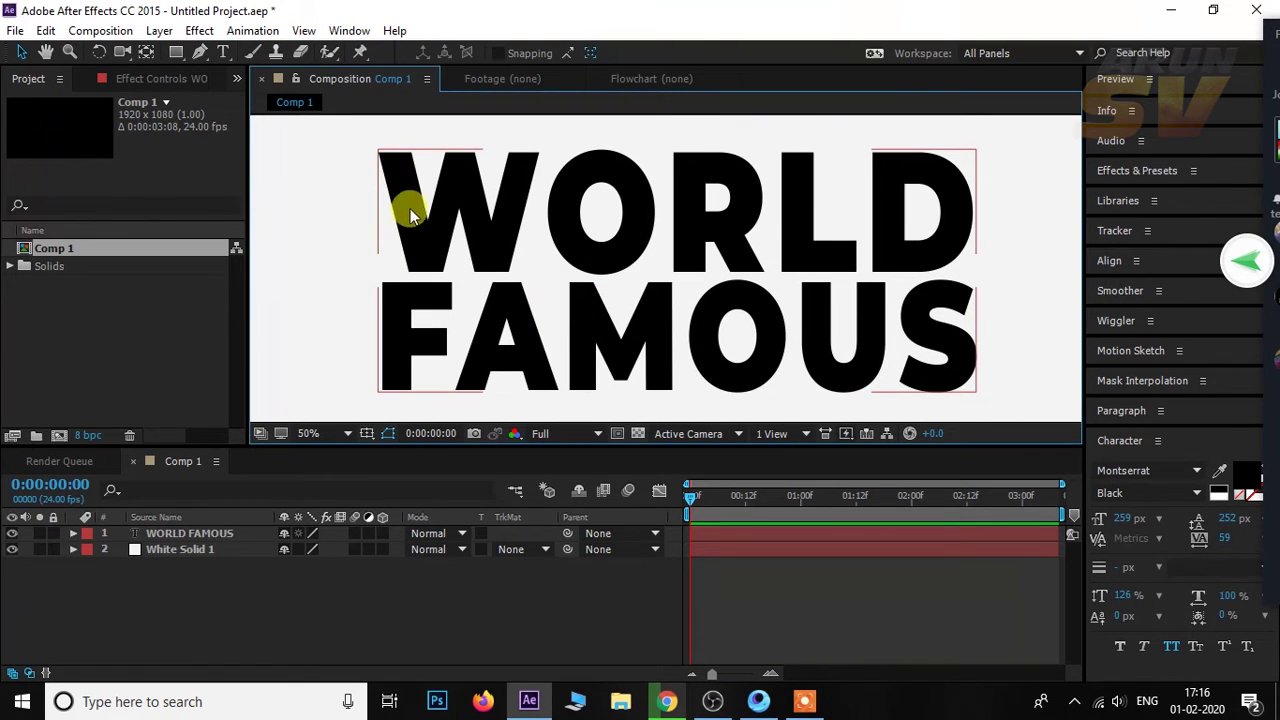
click(424, 227)
click(251, 329)
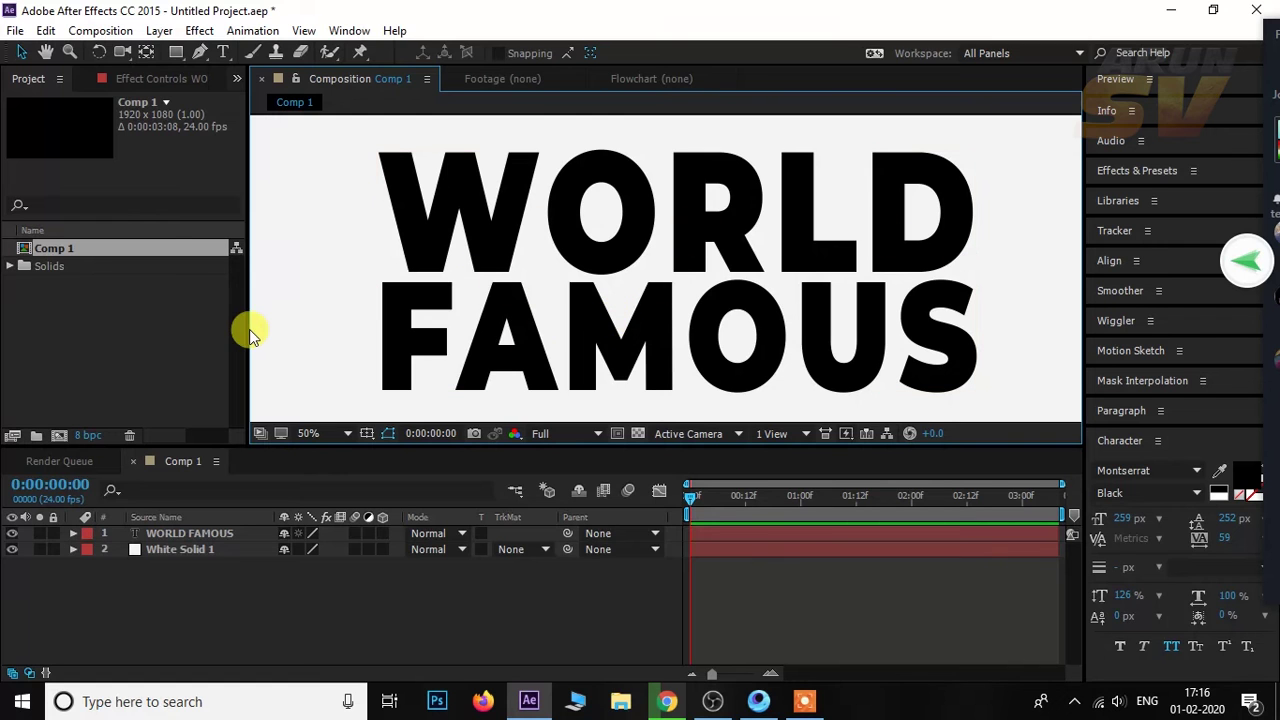
click(55, 335)
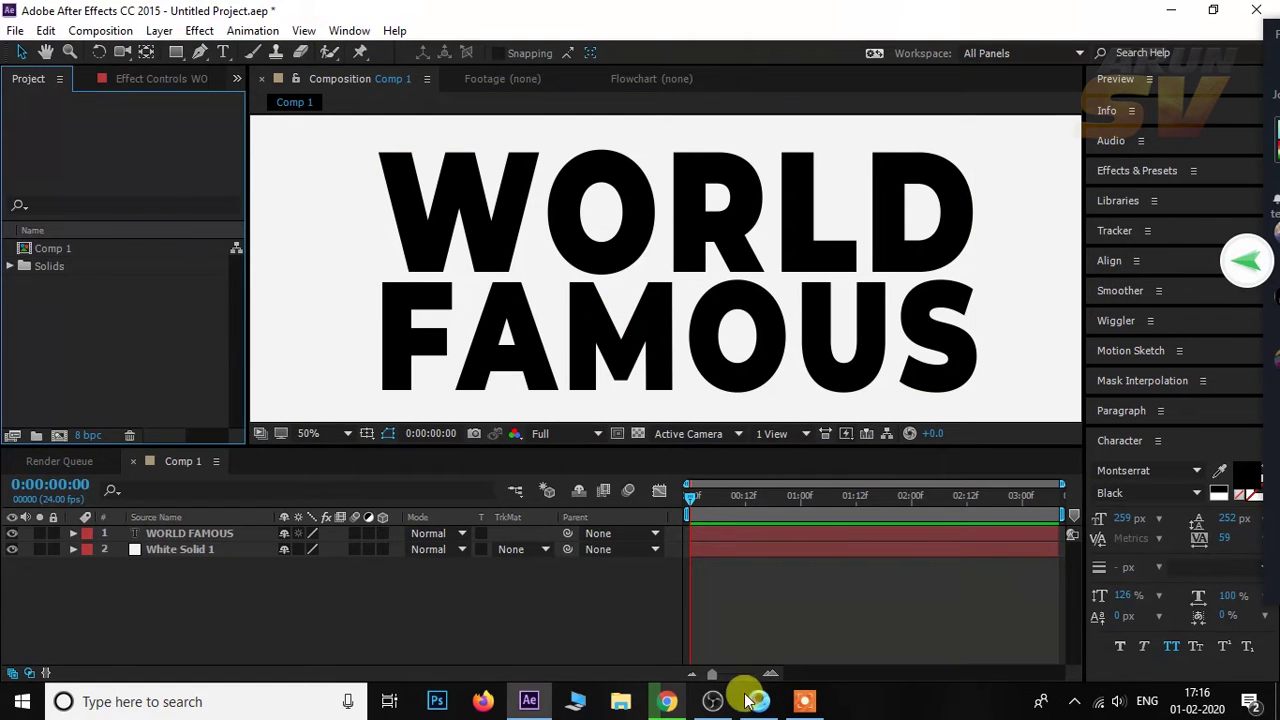
Select images.jpg, images (1).jpg and images (2).jpg on the Desktop in File Explorer.
click(620, 700)
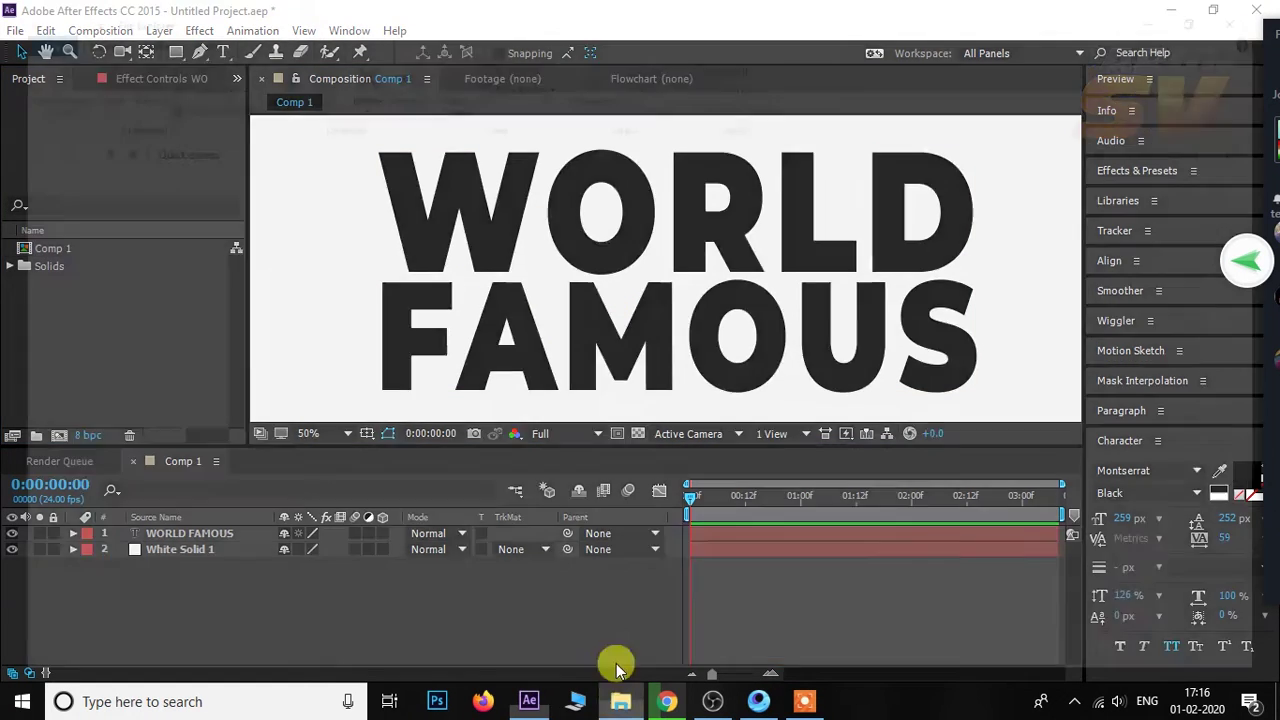
click(650, 600)
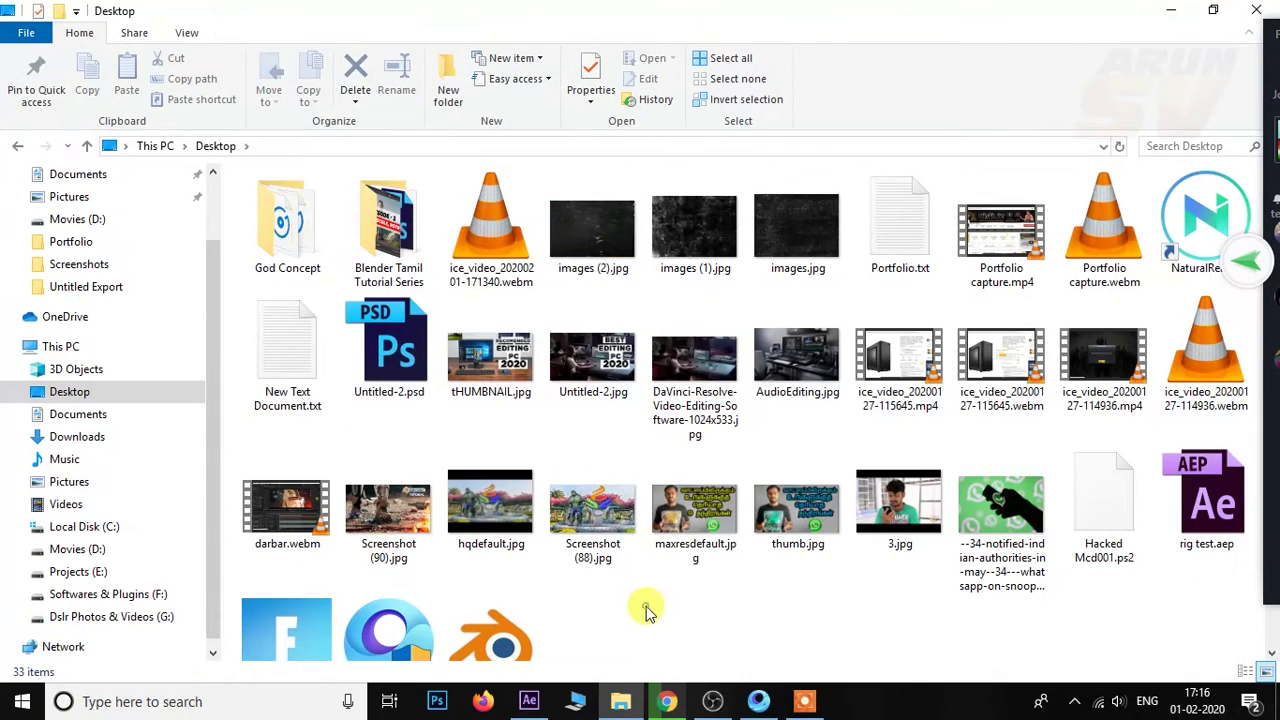
click(588, 232)
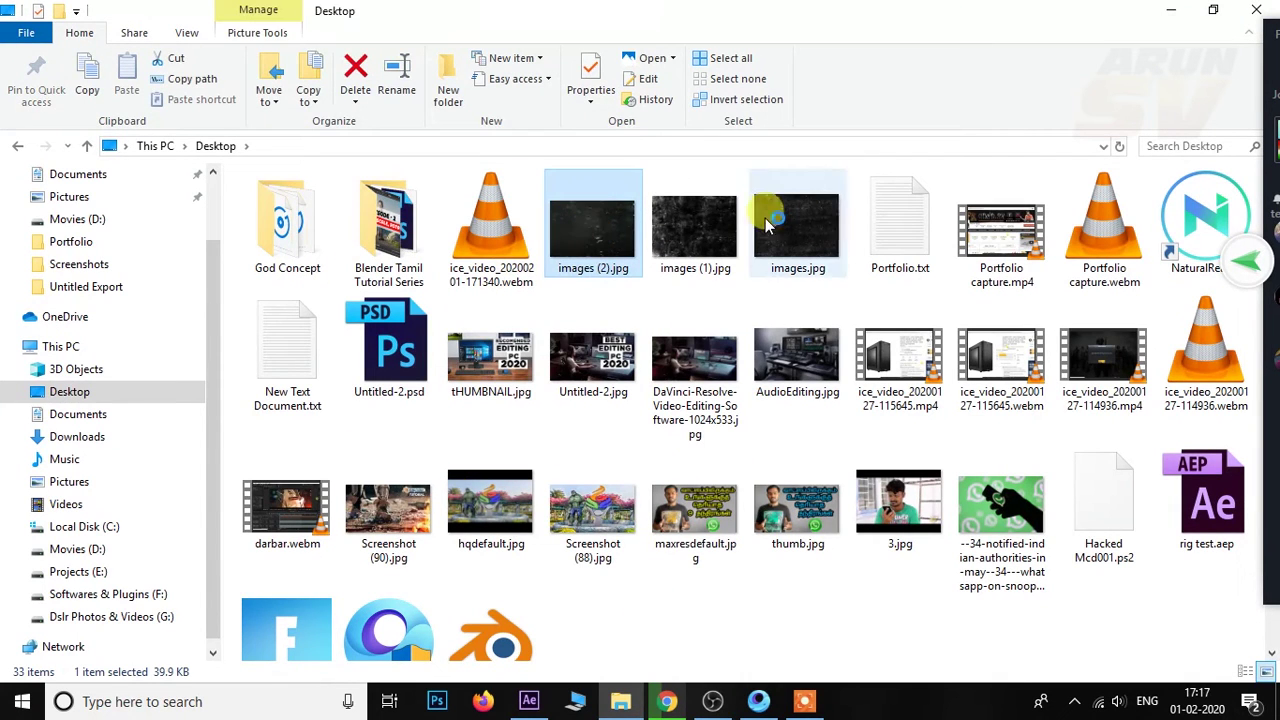
click(587, 235)
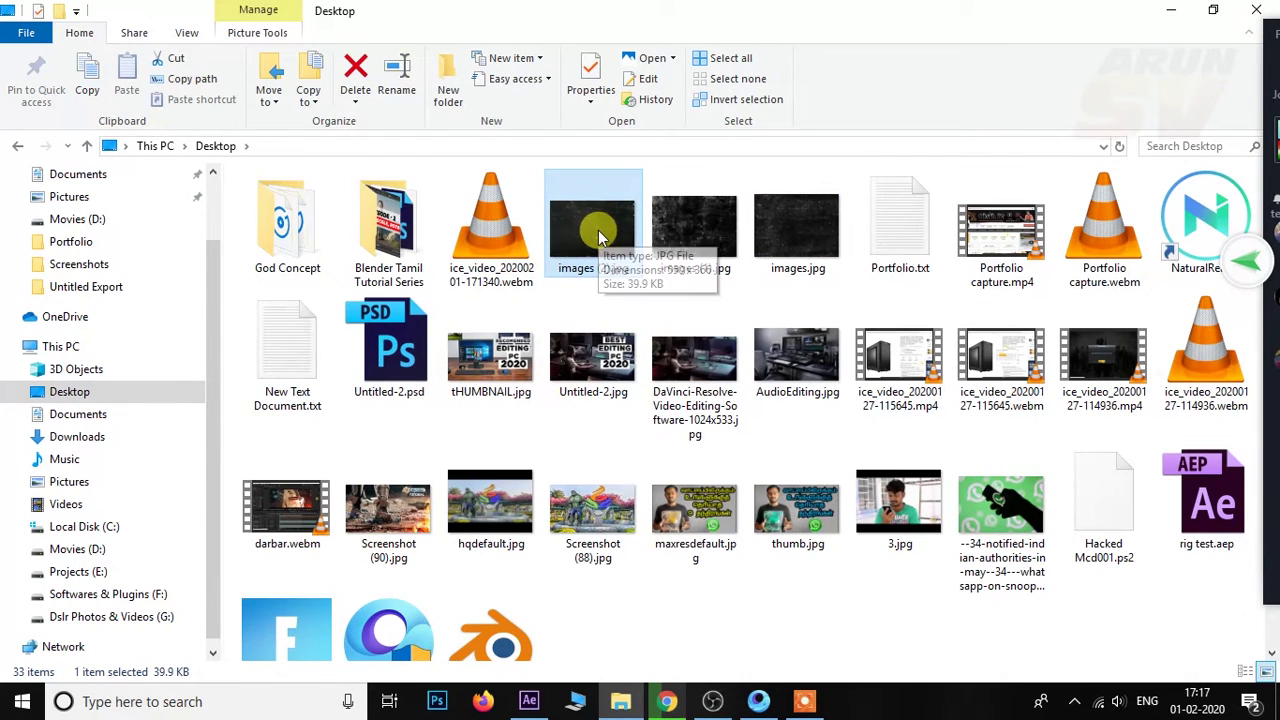
click(714, 232)
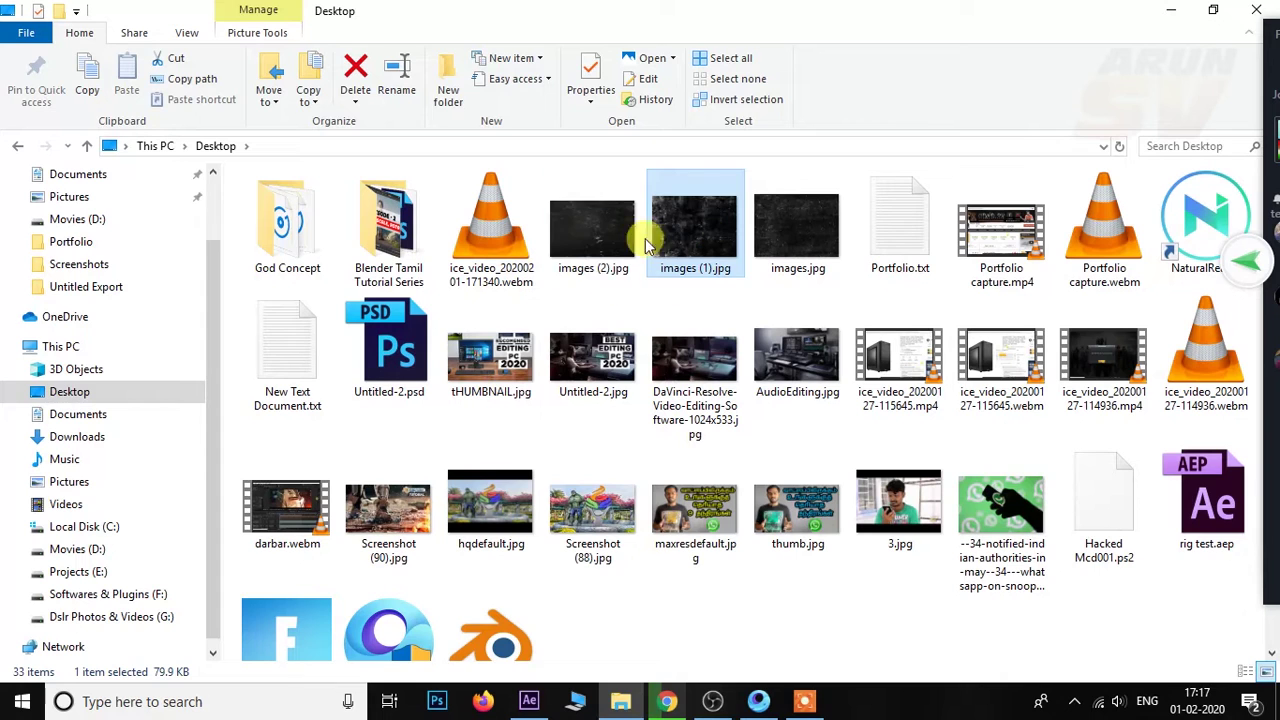
click(590, 226)
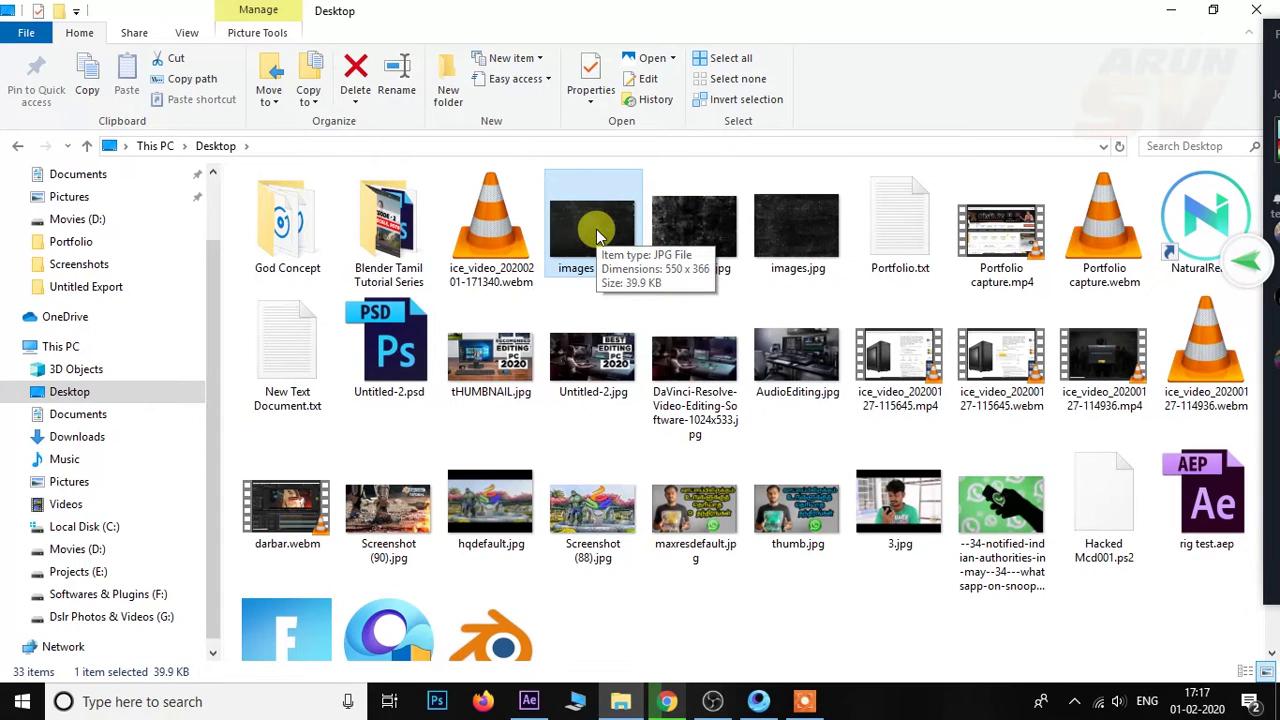
shift+click(790, 230)
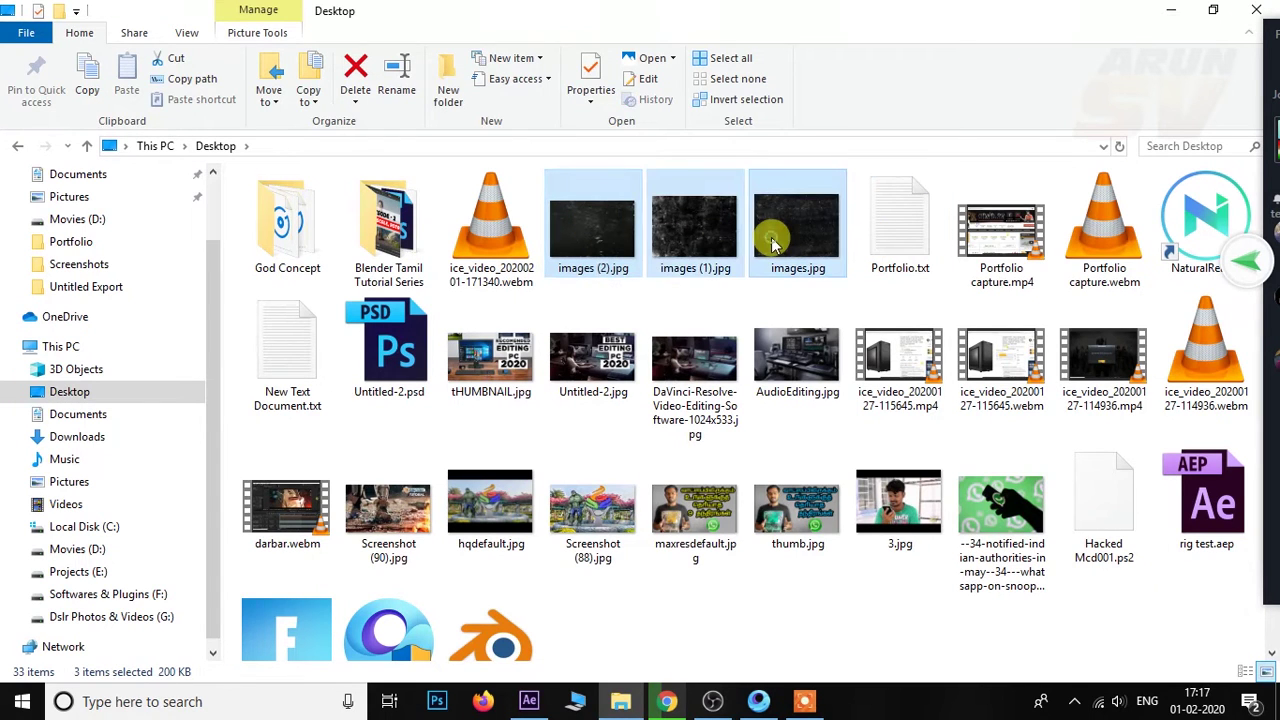
Drag the three texture images into the After Effects Project panel and select images (1).jpg.
mouse_move(620, 232)
mouse_down()
mouse_move(530, 708)
mouse_move(143, 288)
mouse_up()
drag(115, 334, 127, 337)
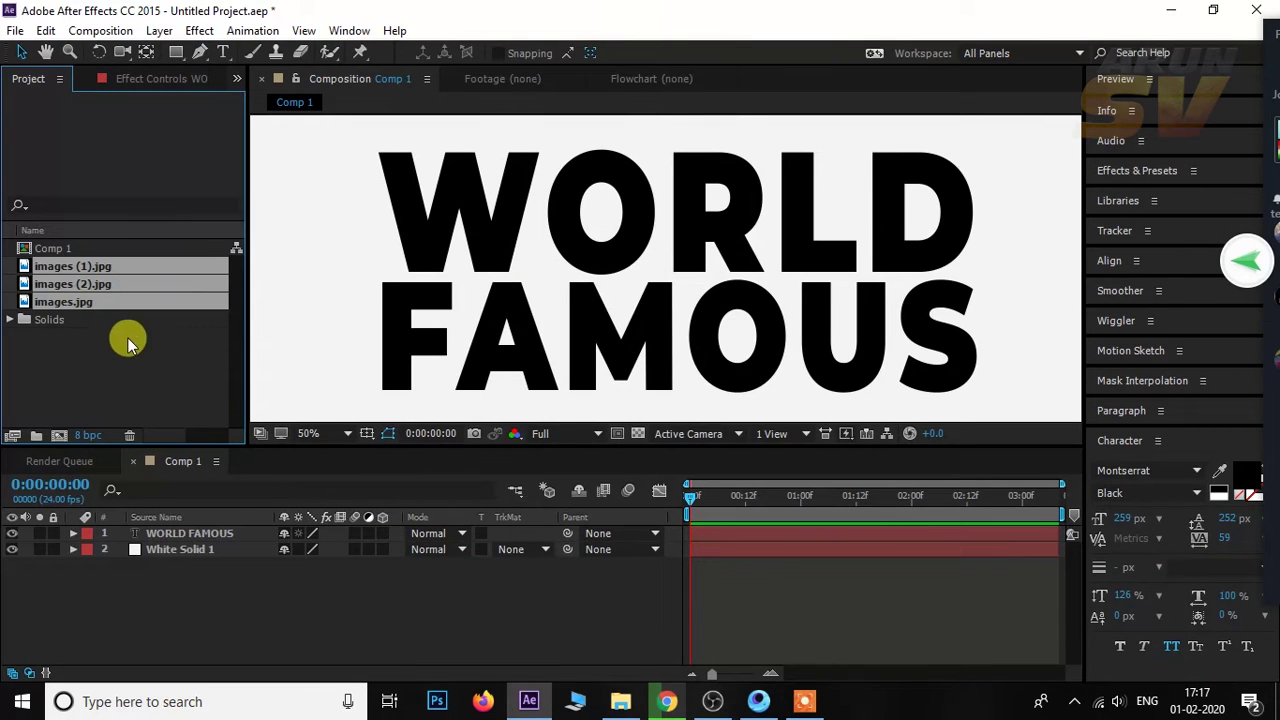
click(126, 345)
click(101, 268)
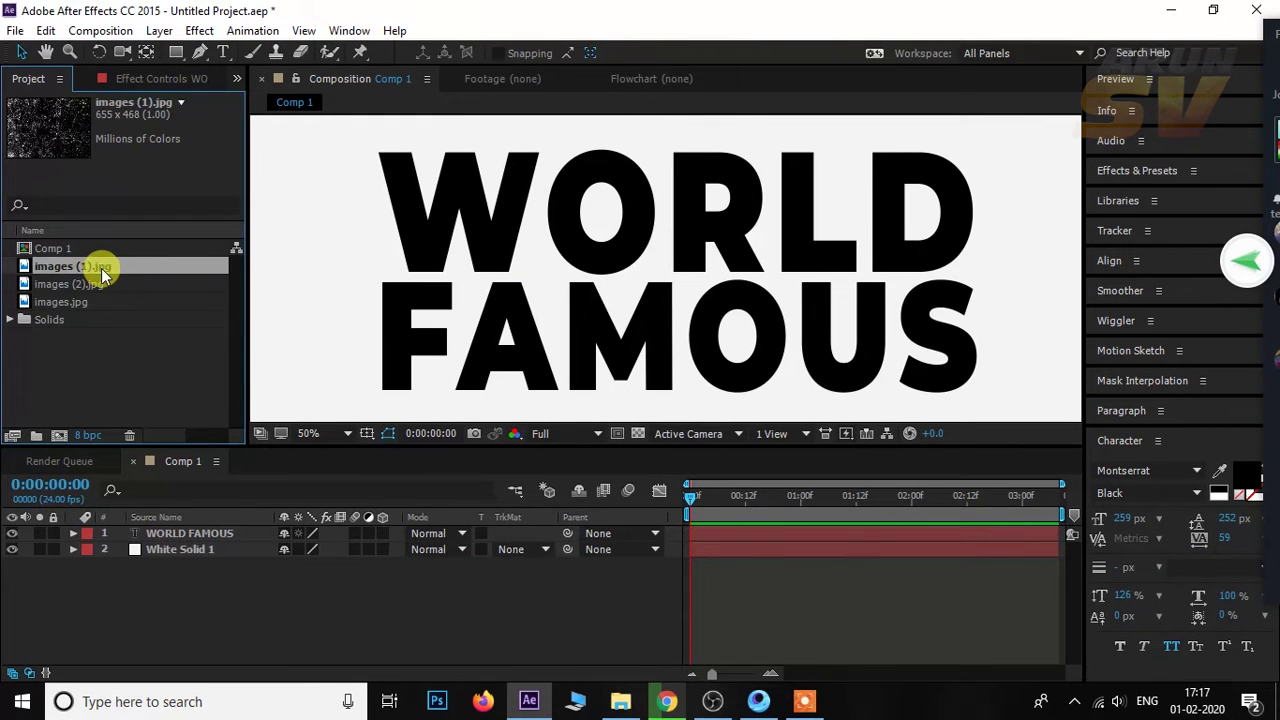
Preview the three textures and add images (1).jpg to Comp 1.
click(99, 284)
click(98, 302)
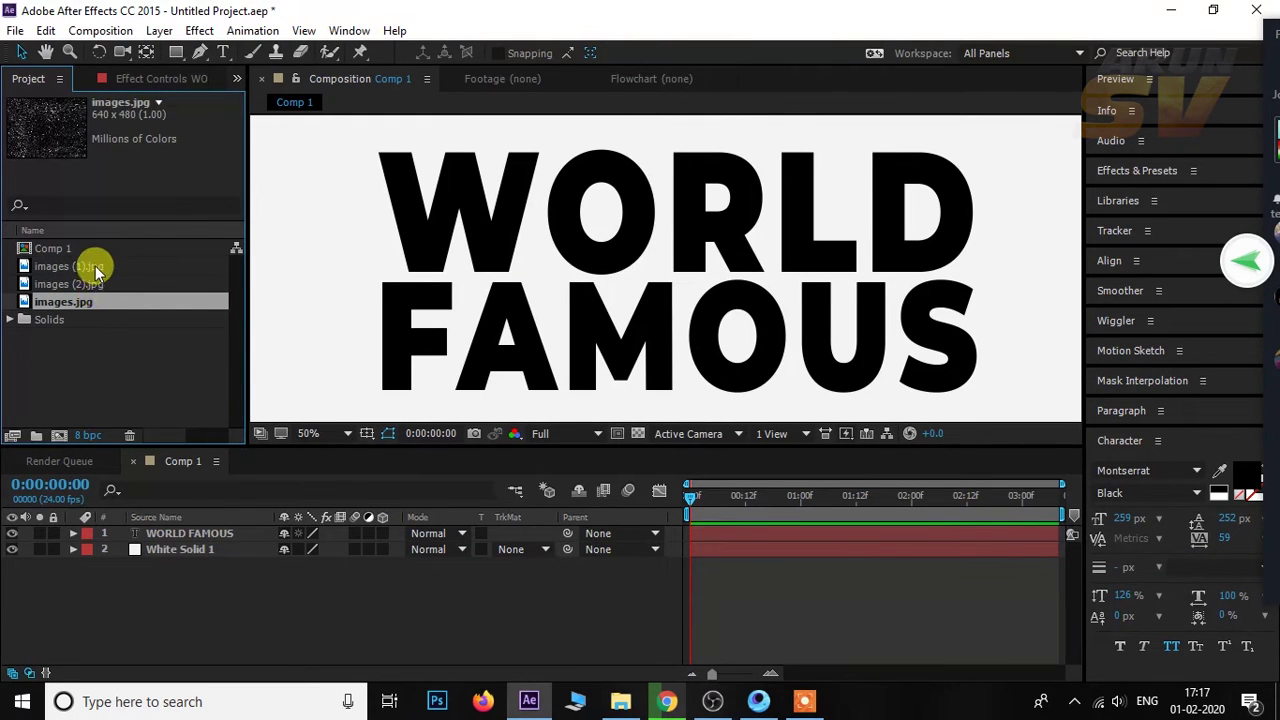
click(95, 266)
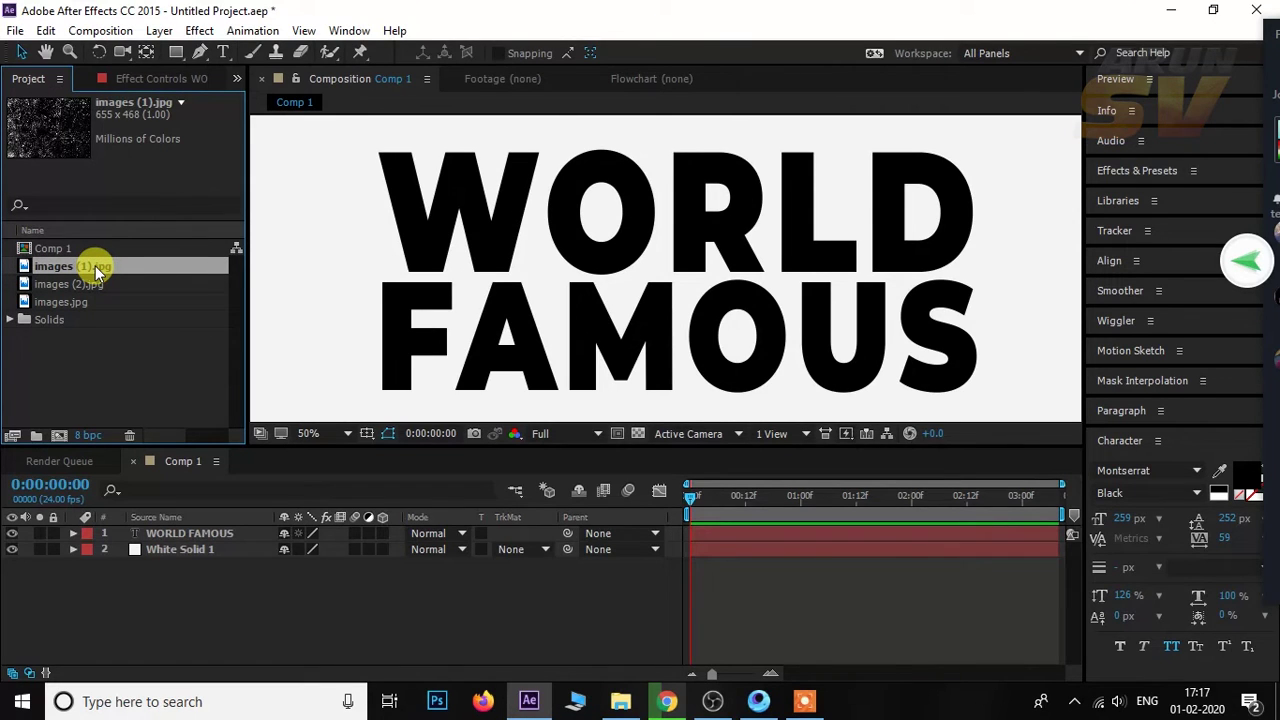
click(92, 285)
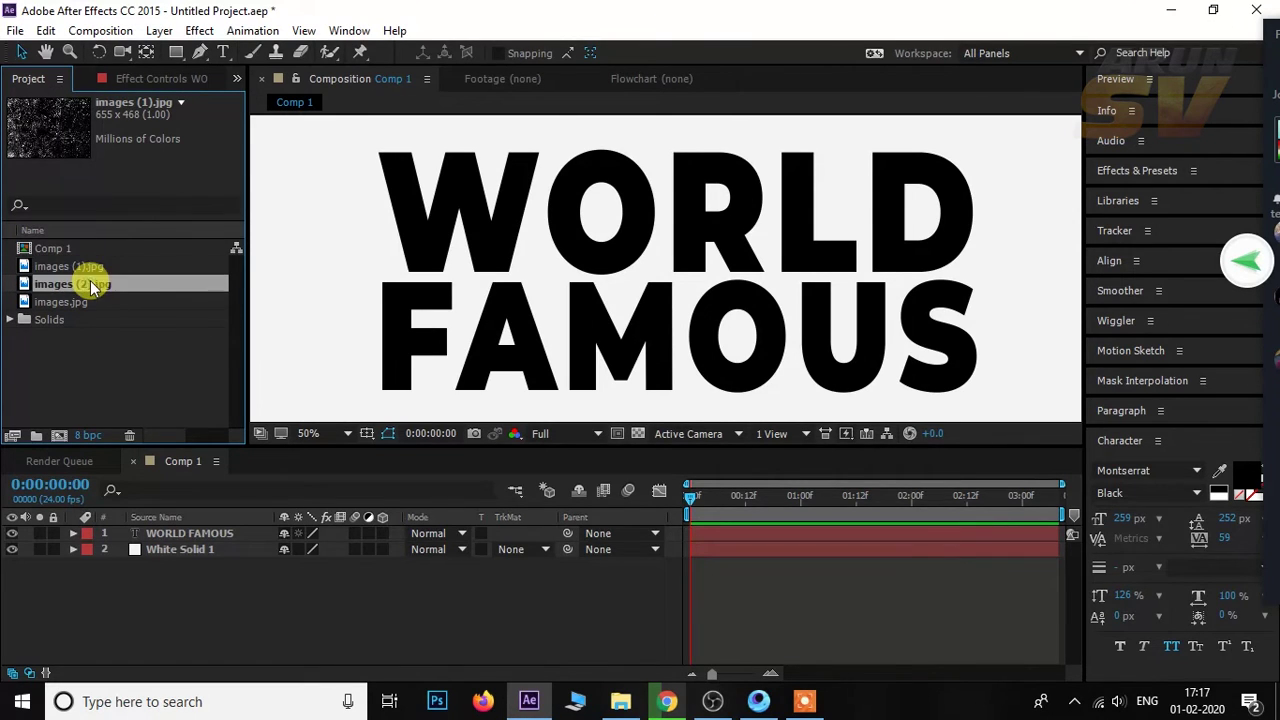
click(92, 268)
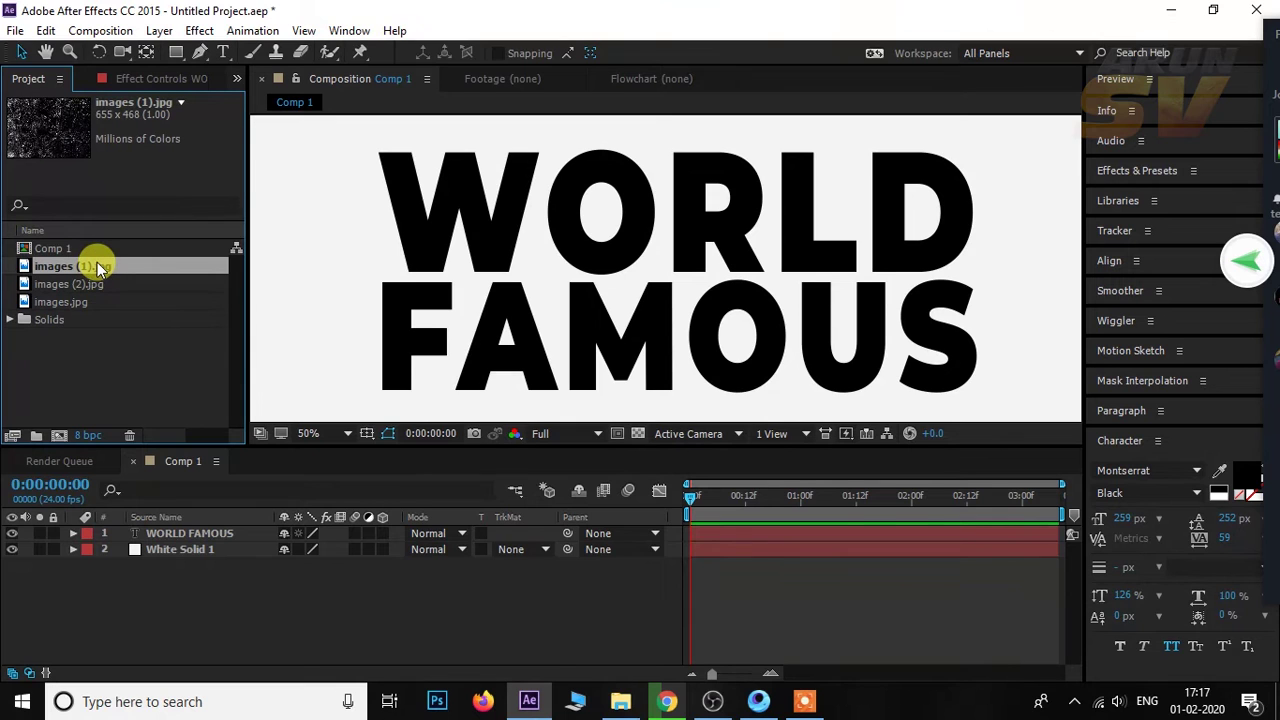
drag(97, 263, 226, 533)
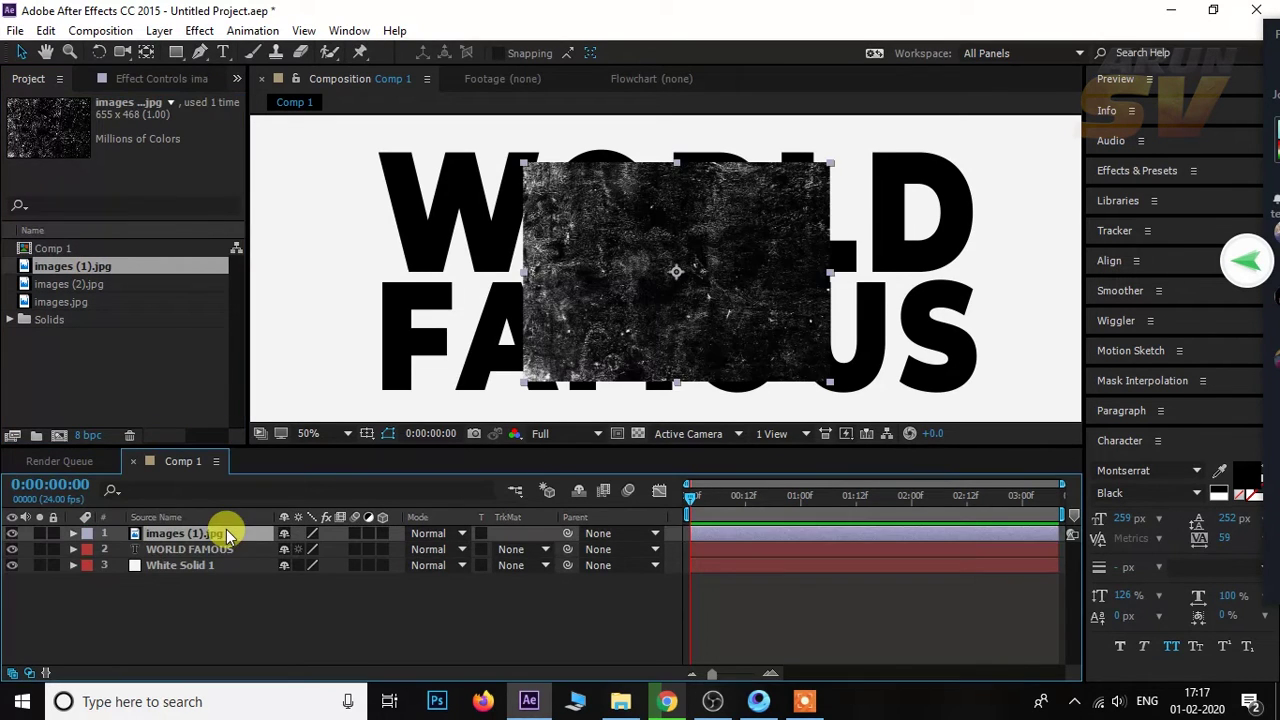
Fit images (1).jpg to the comp width and move it below WORLD FAMOUS.
key(comma)
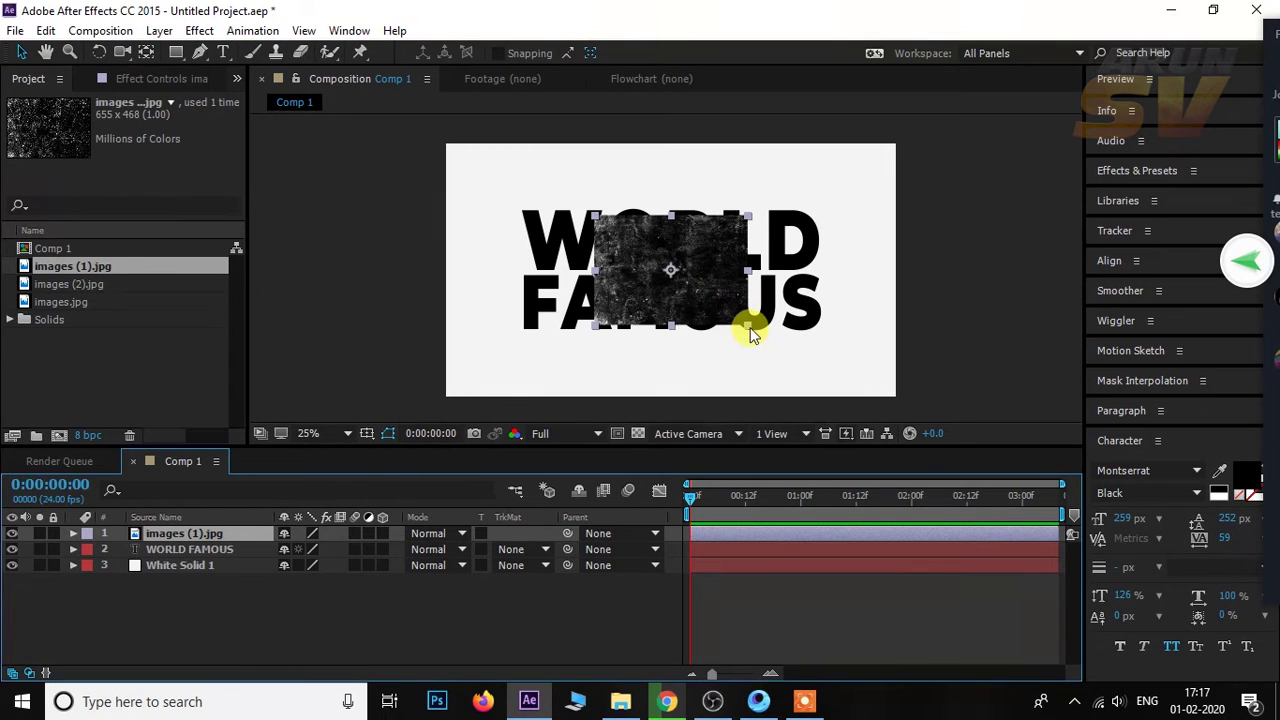
right_click(236, 537)
mouse_move(318, 172)
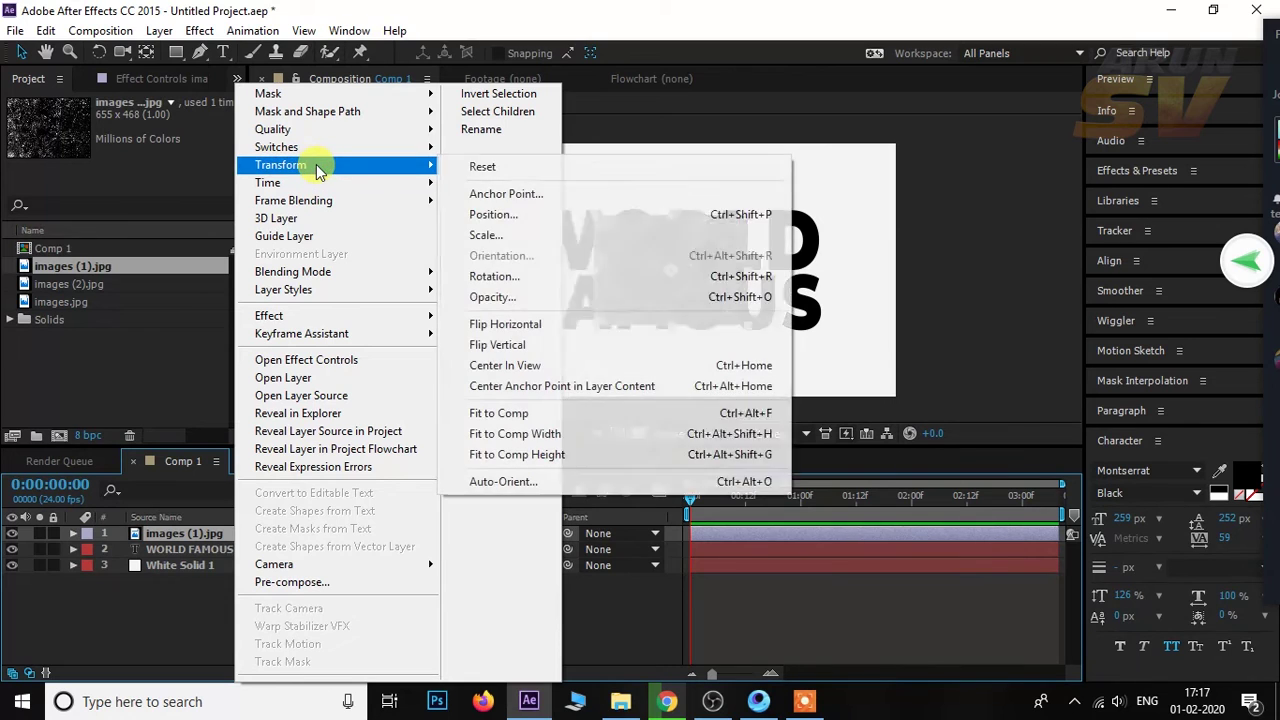
click(528, 434)
key(comma)
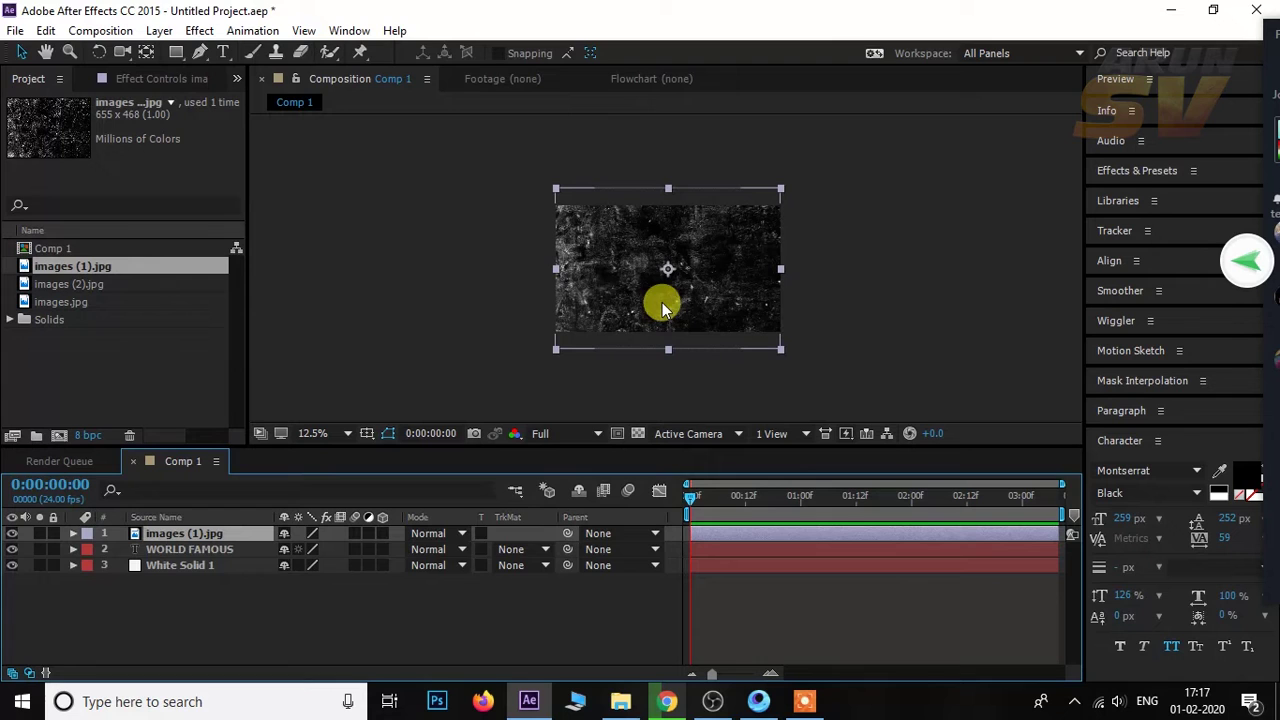
mouse_move(208, 533)
mouse_down()
mouse_move(220, 565)
mouse_move(216, 552)
mouse_up()
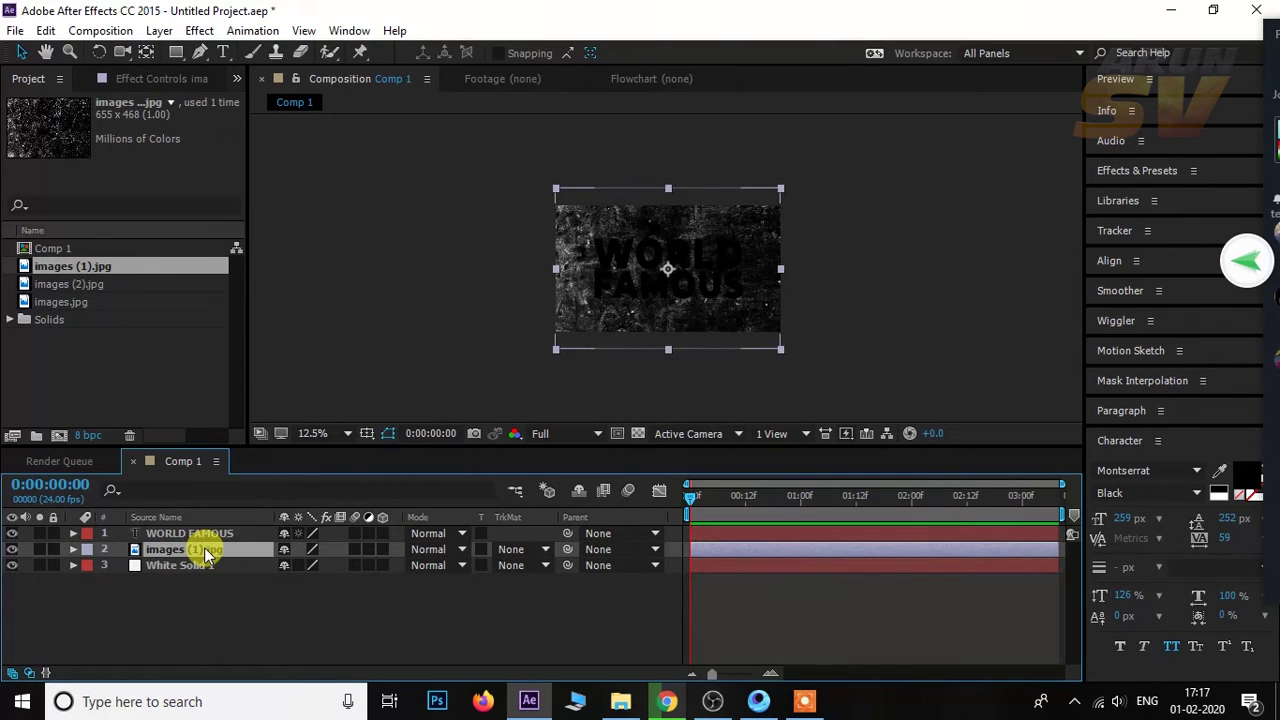
Set images (1).jpg's track matte to Alpha Matte "WORLD FAMOUS" and select both layers.
click(513, 552)
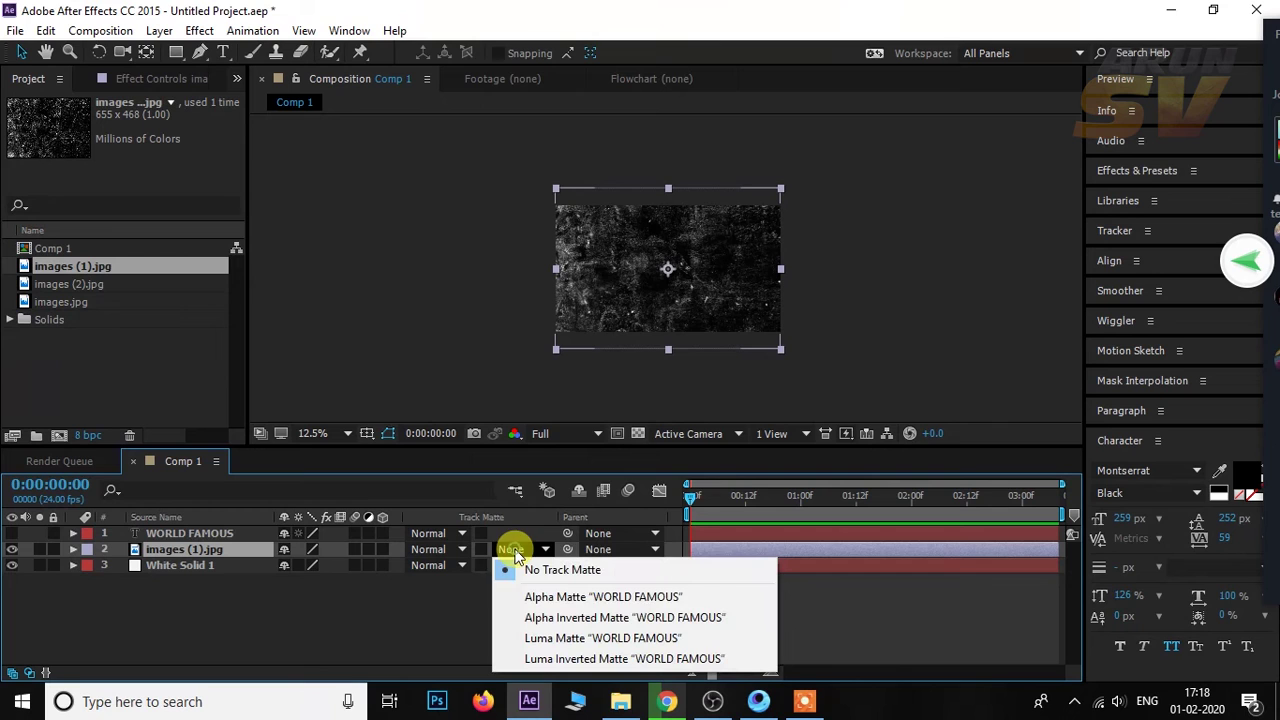
click(535, 597)
scroll(747, 336, up, 1)
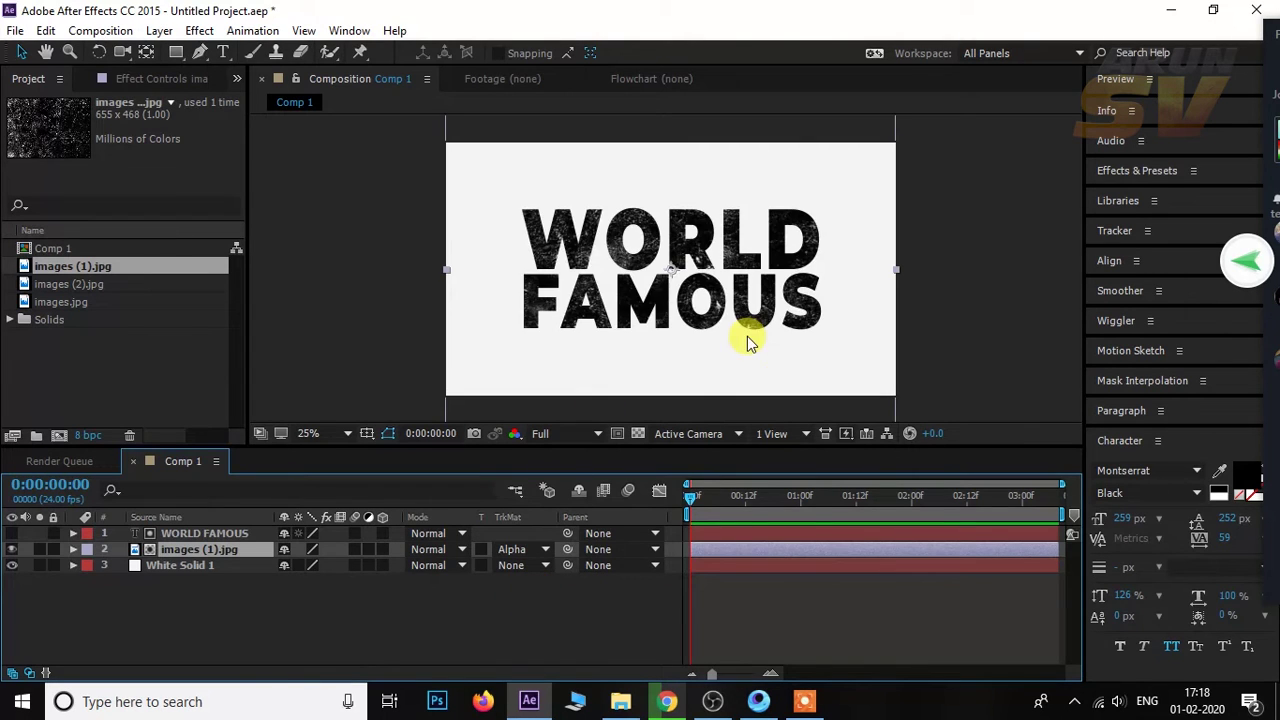
click(991, 258)
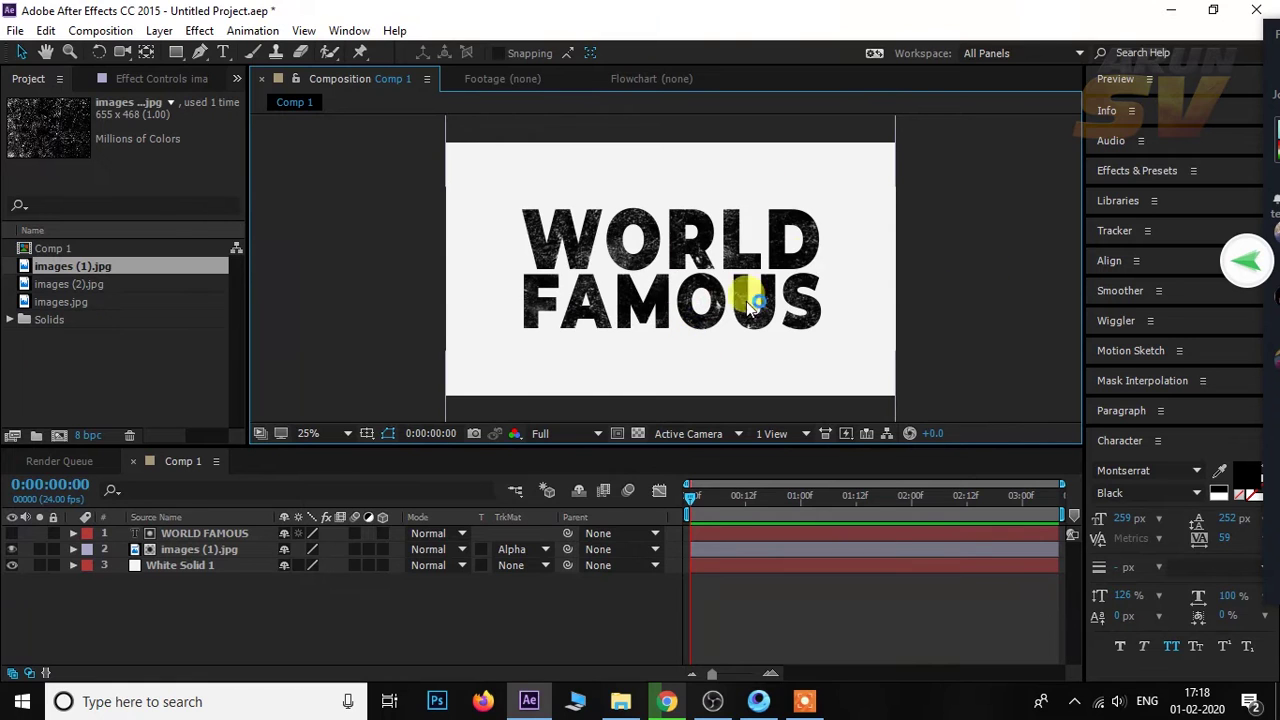
click(192, 553)
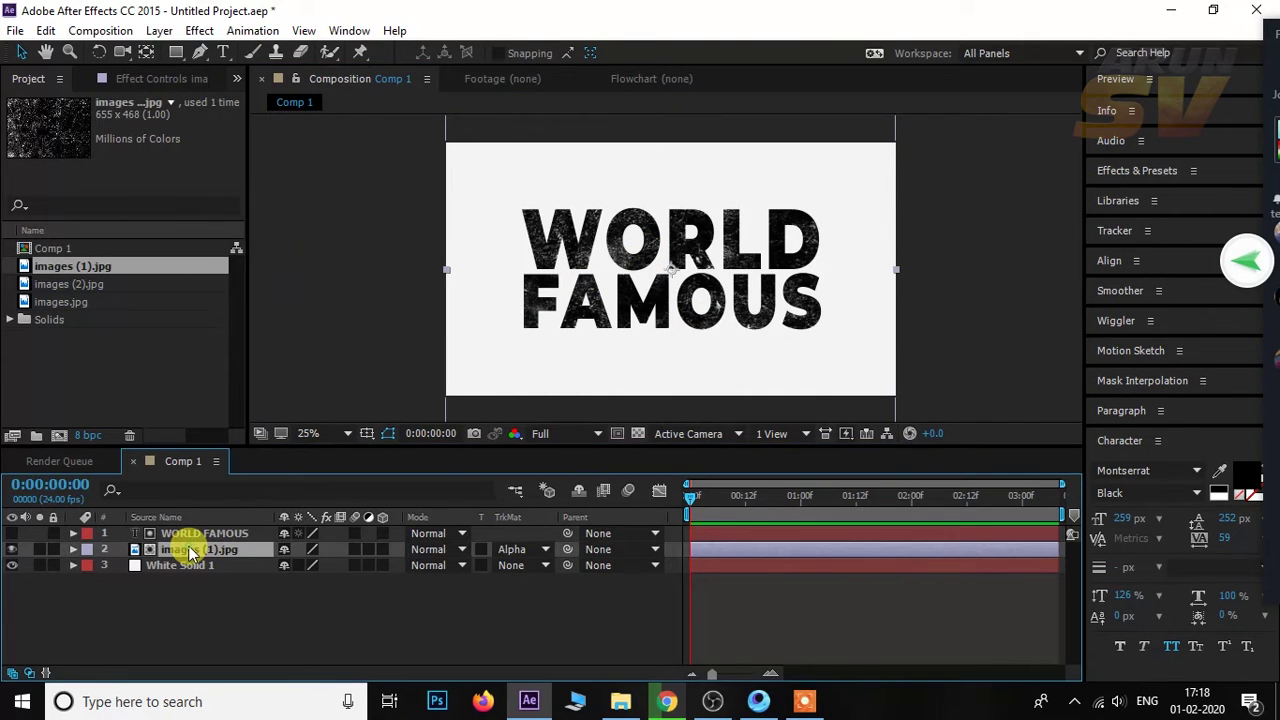
ctrl+click(200, 537)
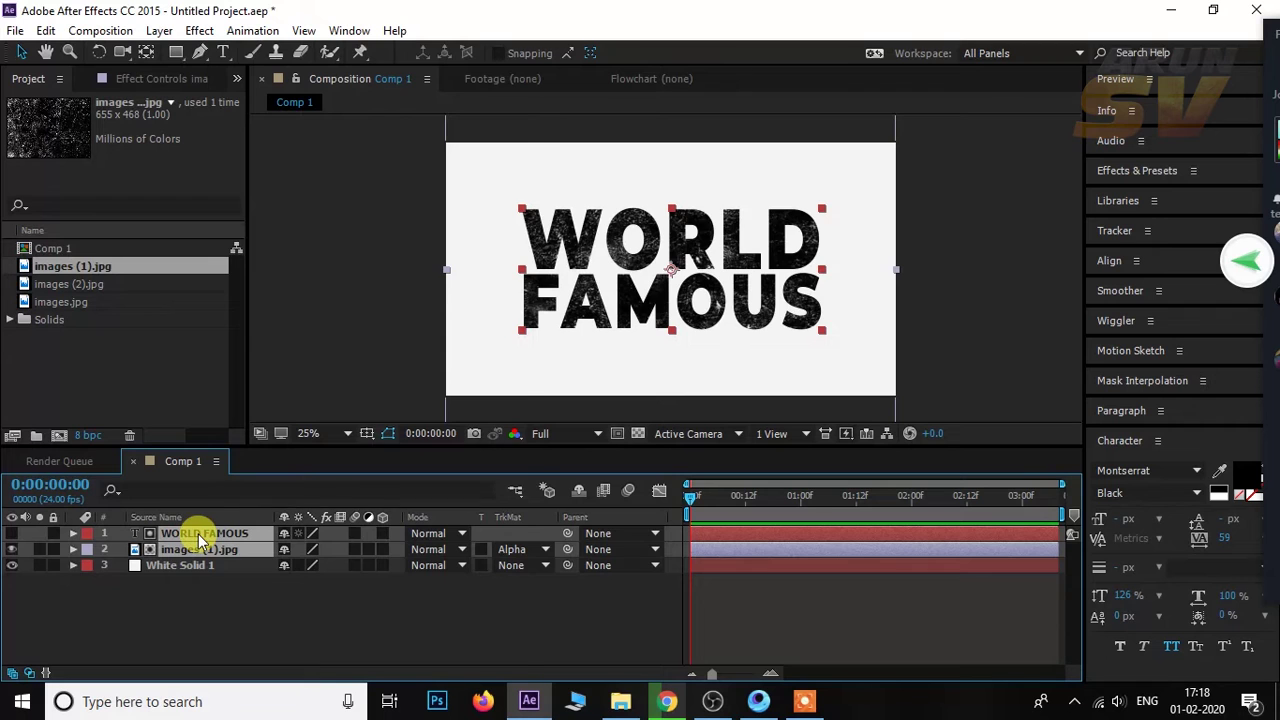
Pre-compose the text and texture layers into a new composition named Text.
right_click(200, 540)
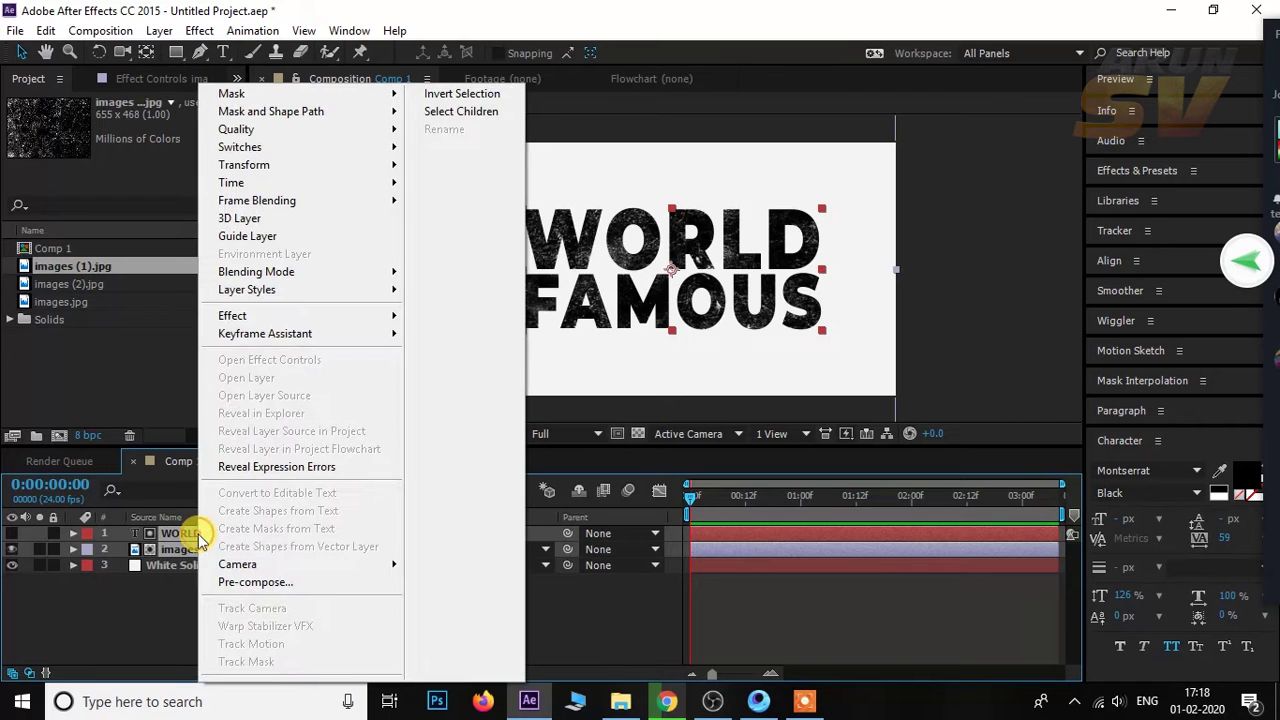
click(252, 585)
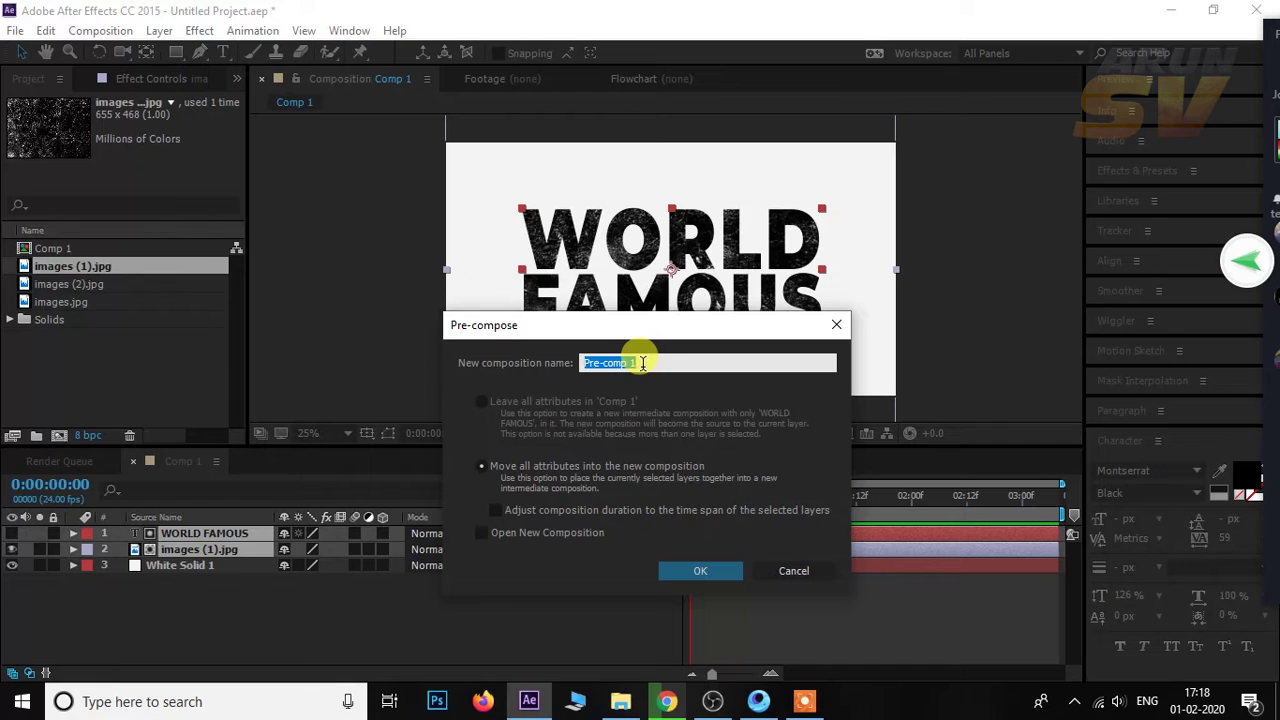
text(Text)
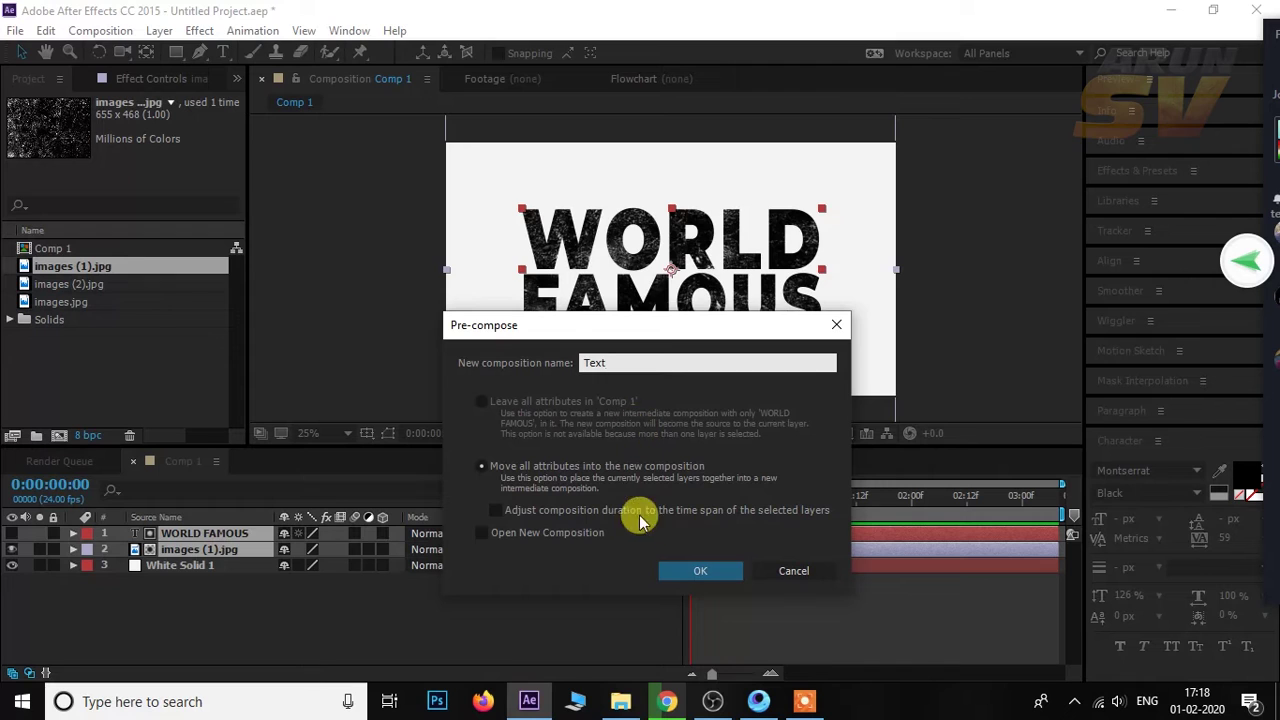
click(688, 568)
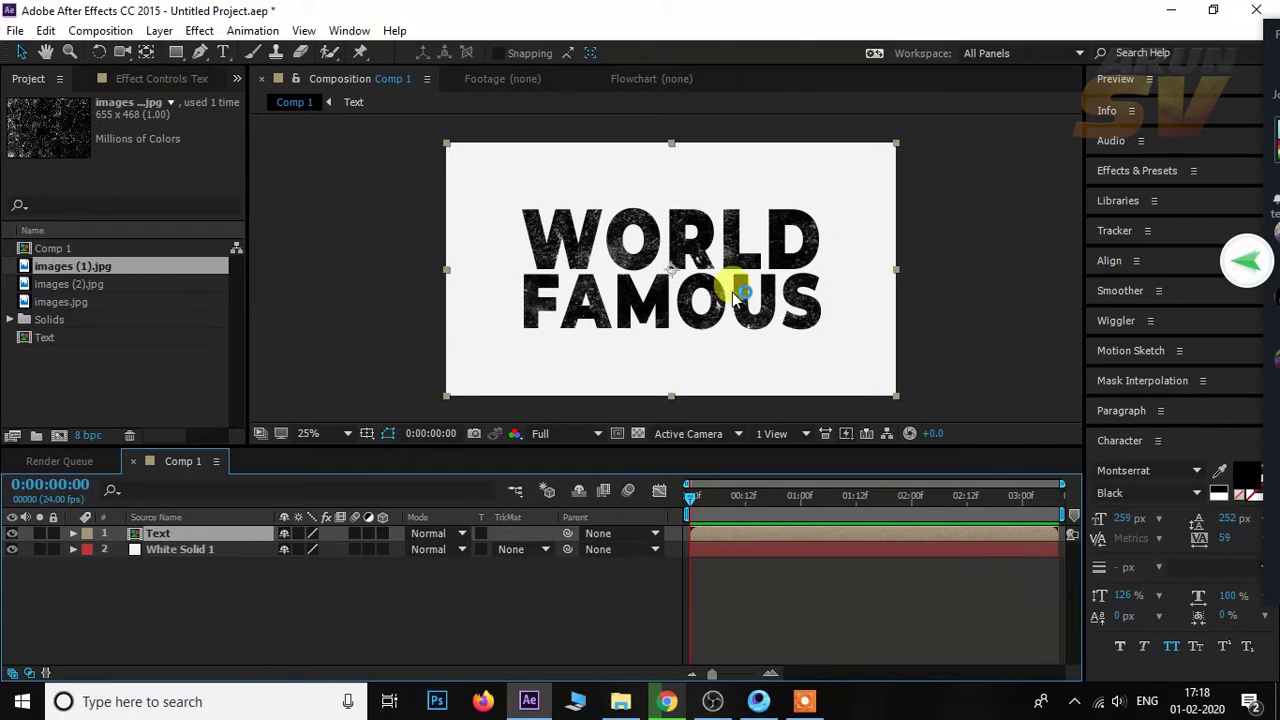
click(180, 608)
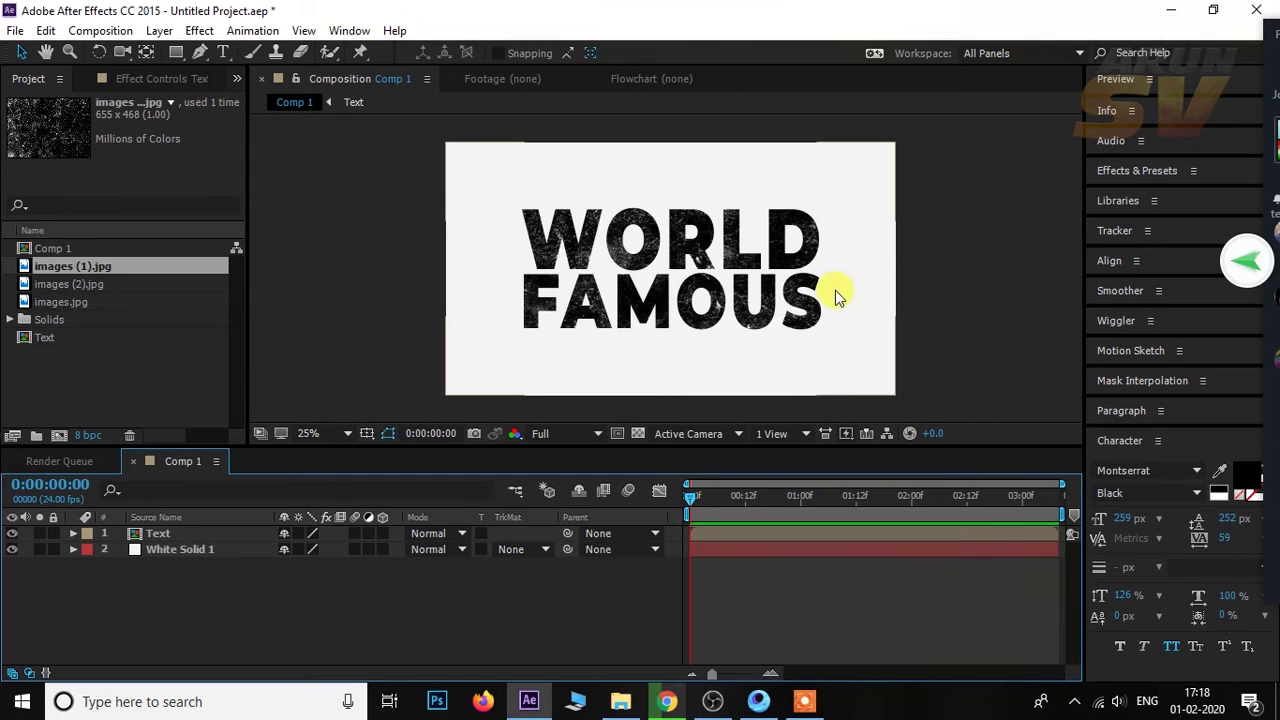
Add a 1920×1080 White Solid 2 above the title and turn off its visibility.
right_click(209, 590)
mouse_move(297, 405)
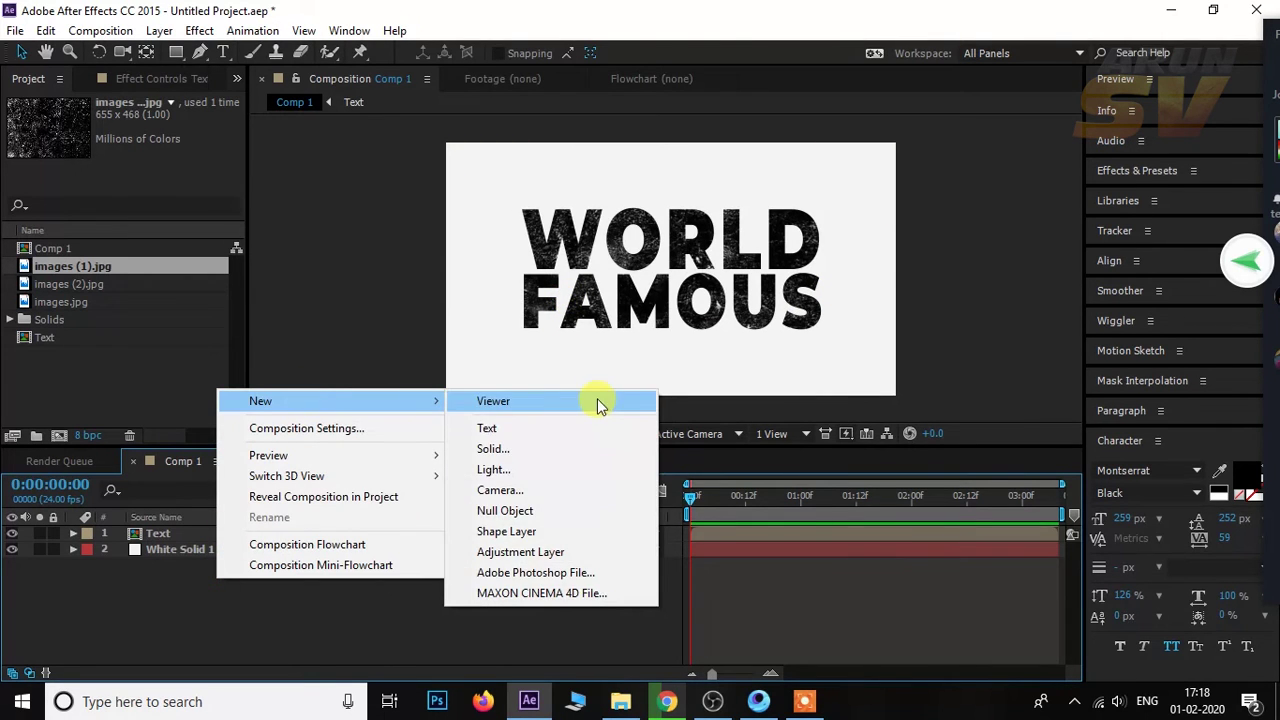
click(530, 454)
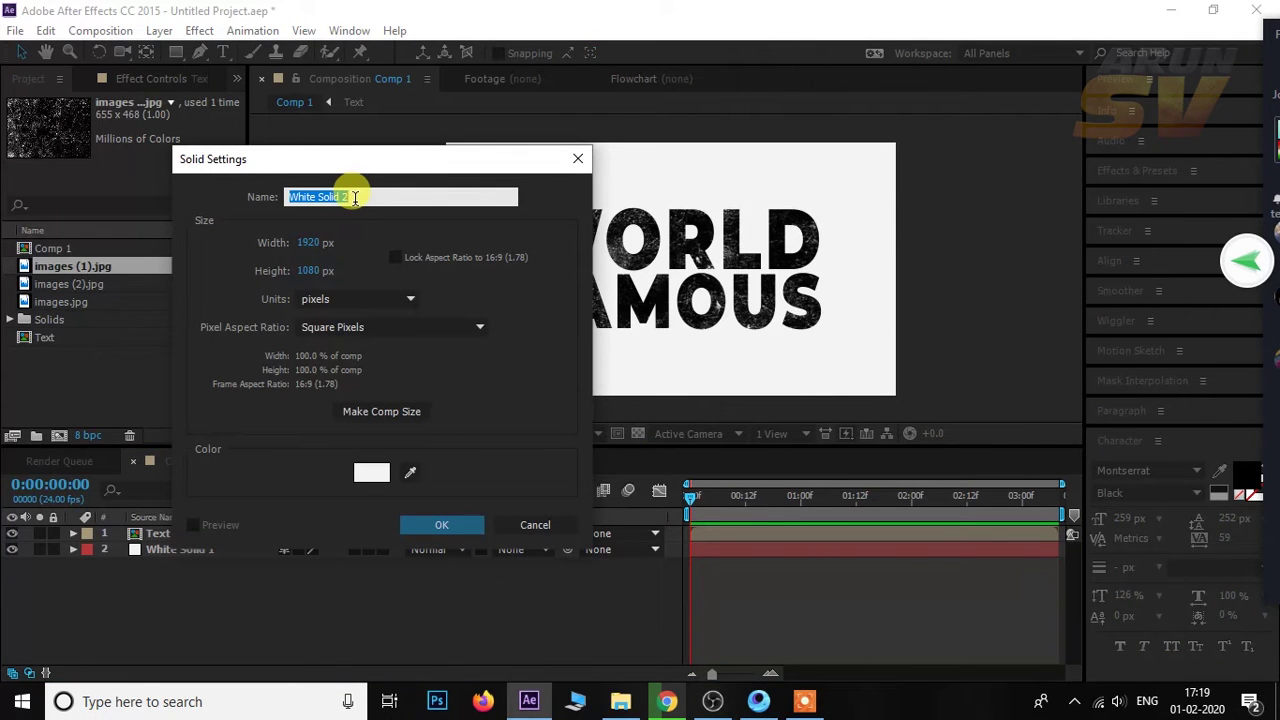
click(424, 524)
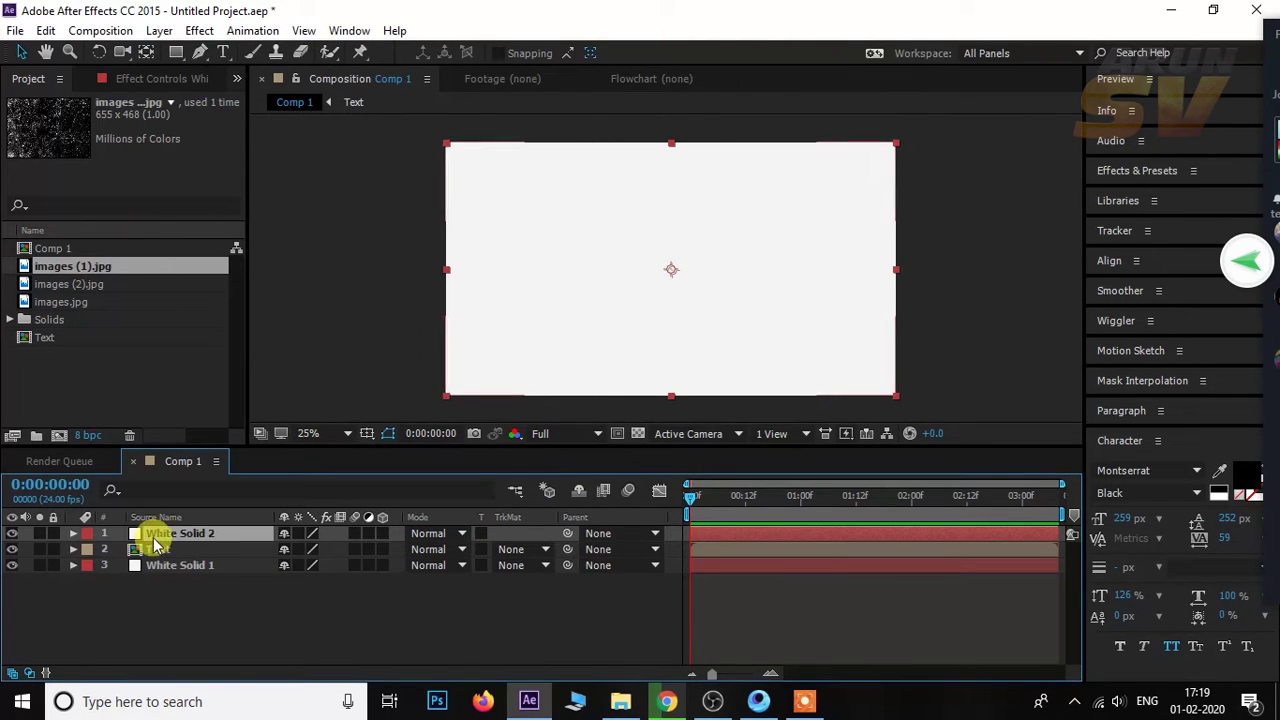
click(12, 535)
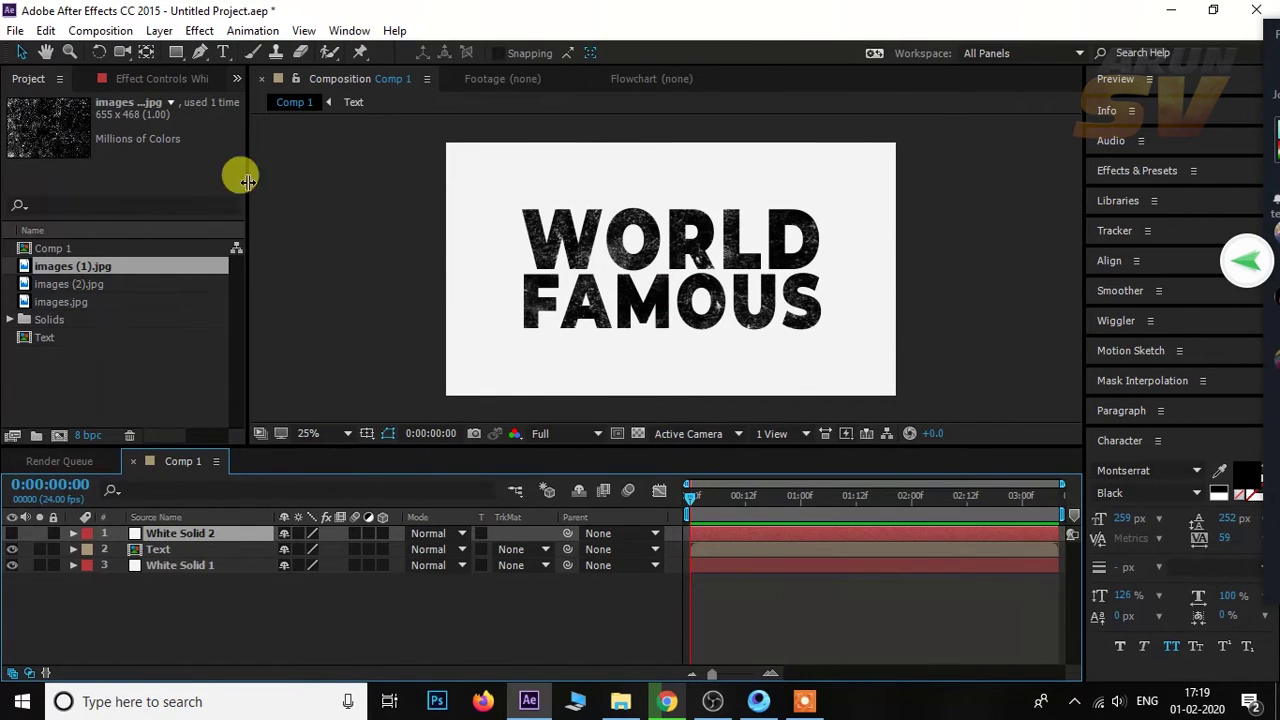
With the Pen tool on White Solid 2, start a curved mask path across the W.
click(200, 54)
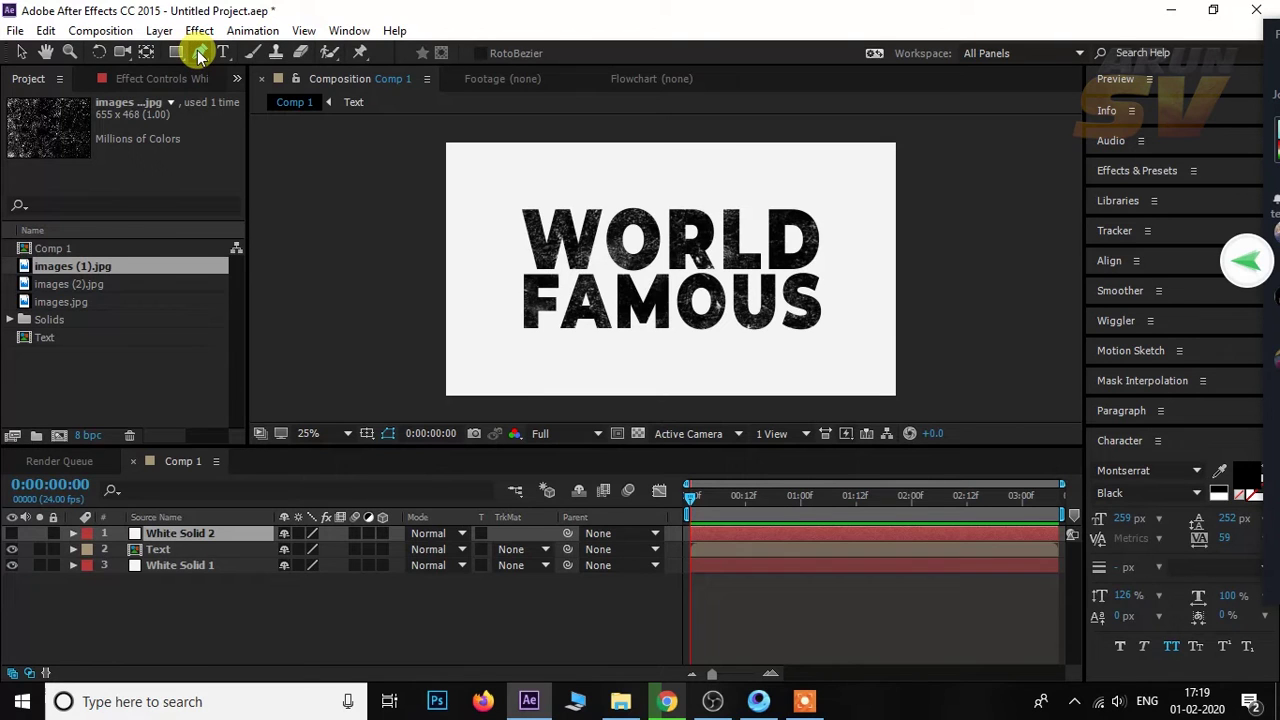
click(200, 54)
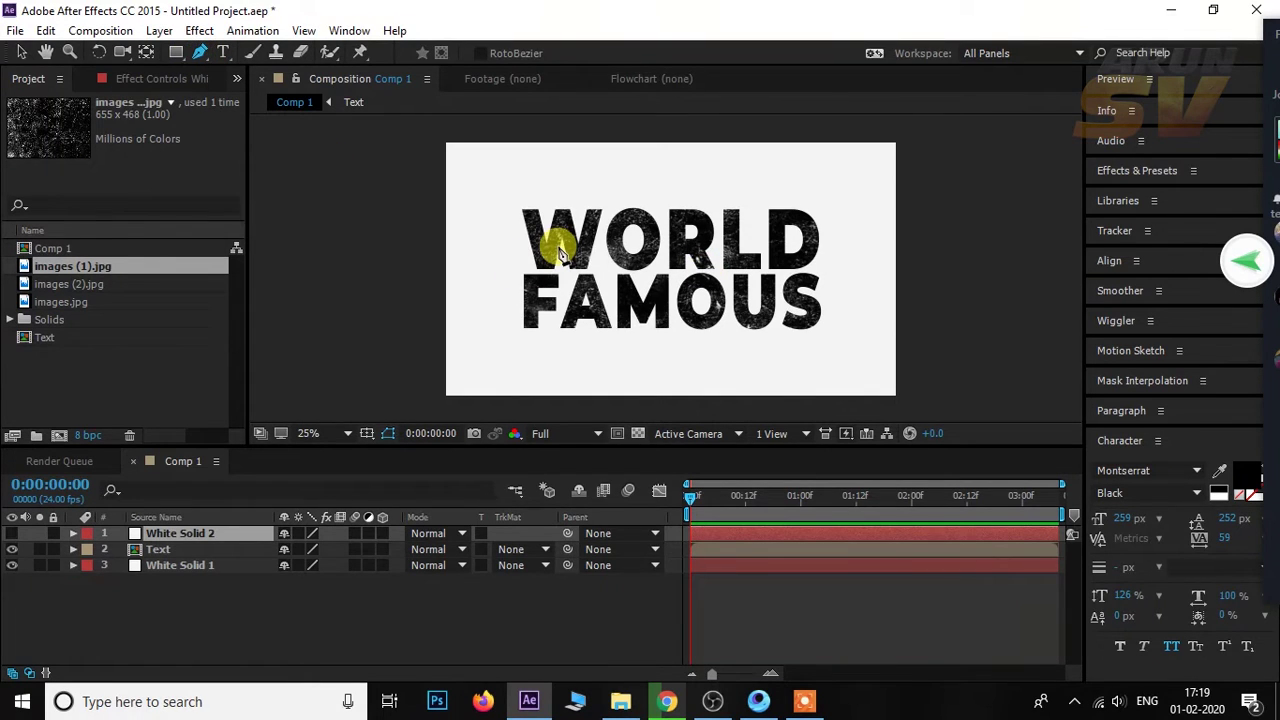
click(228, 535)
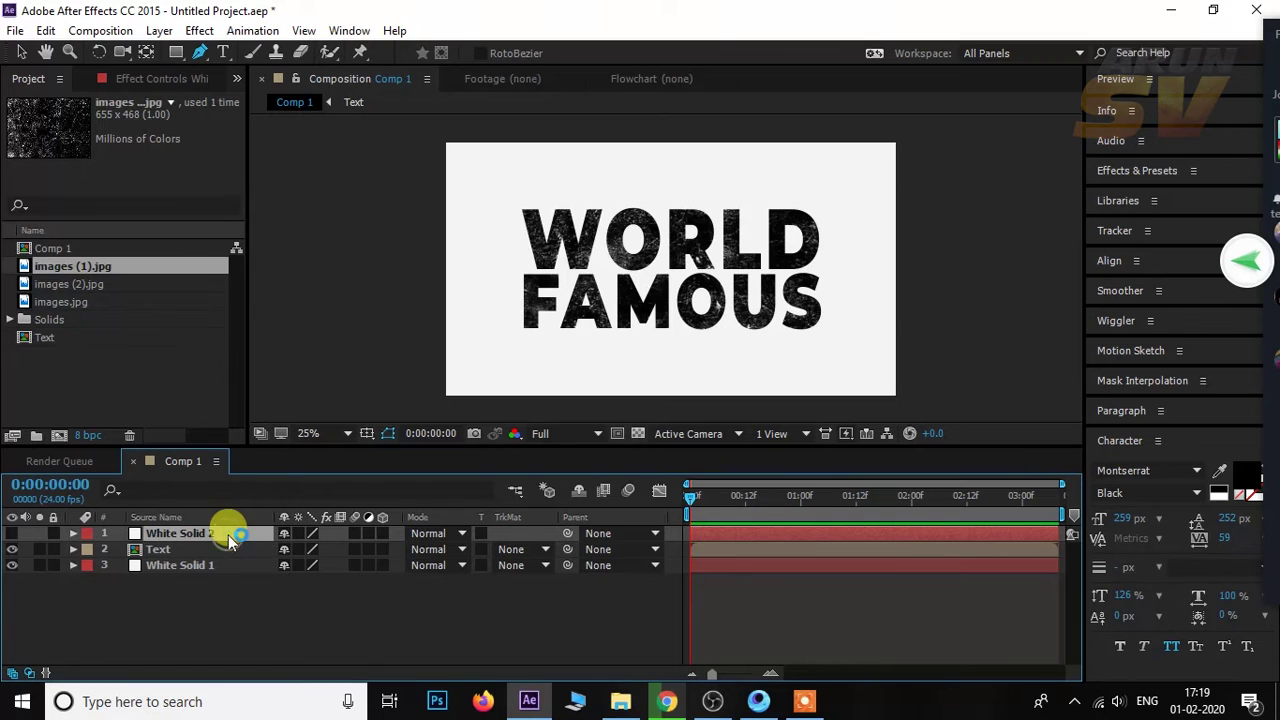
click(545, 235)
click(583, 227)
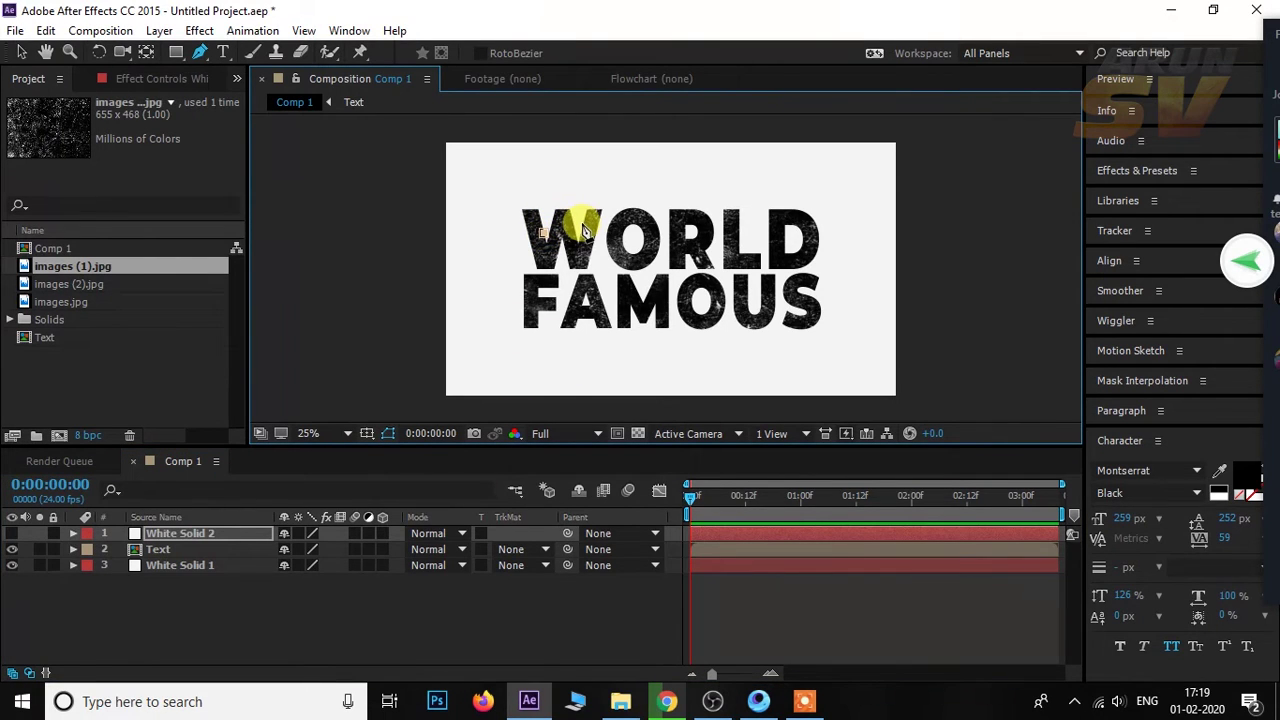
drag(583, 227, 587, 235)
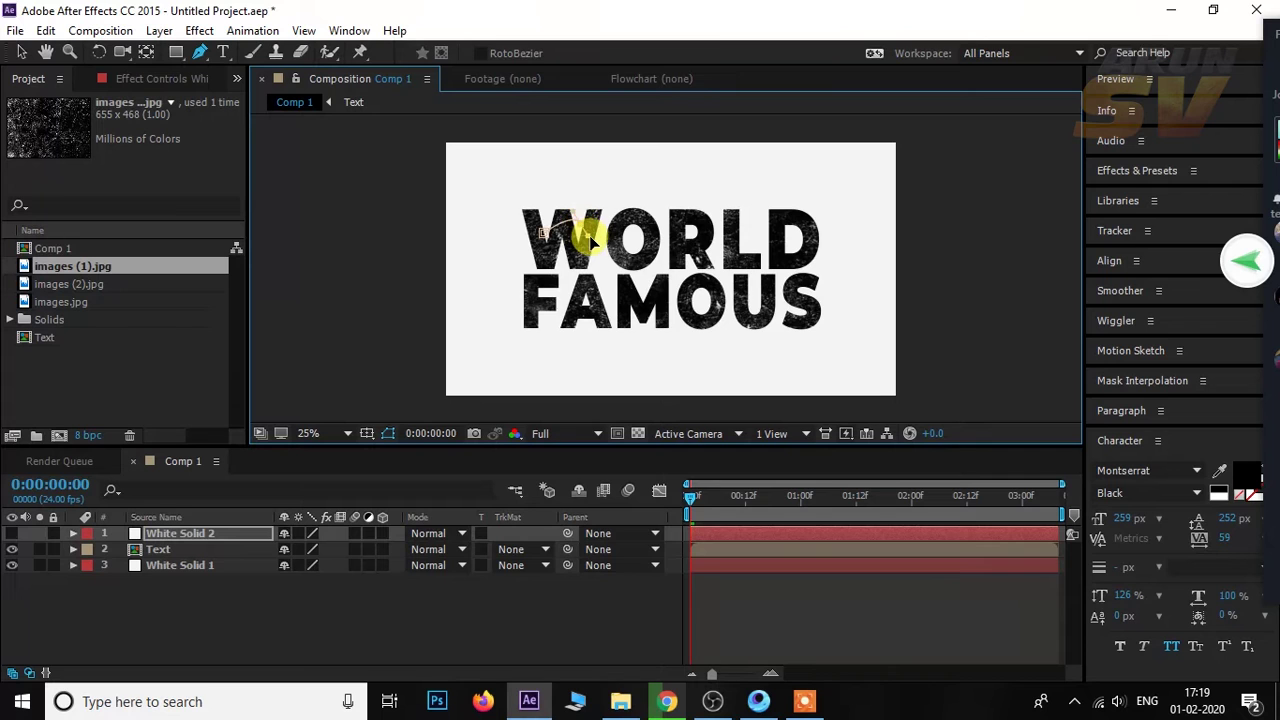
Loop the path down through FAMOUS and back above WORLD, then pan to show the full title.
scroll(575, 265, up, 2)
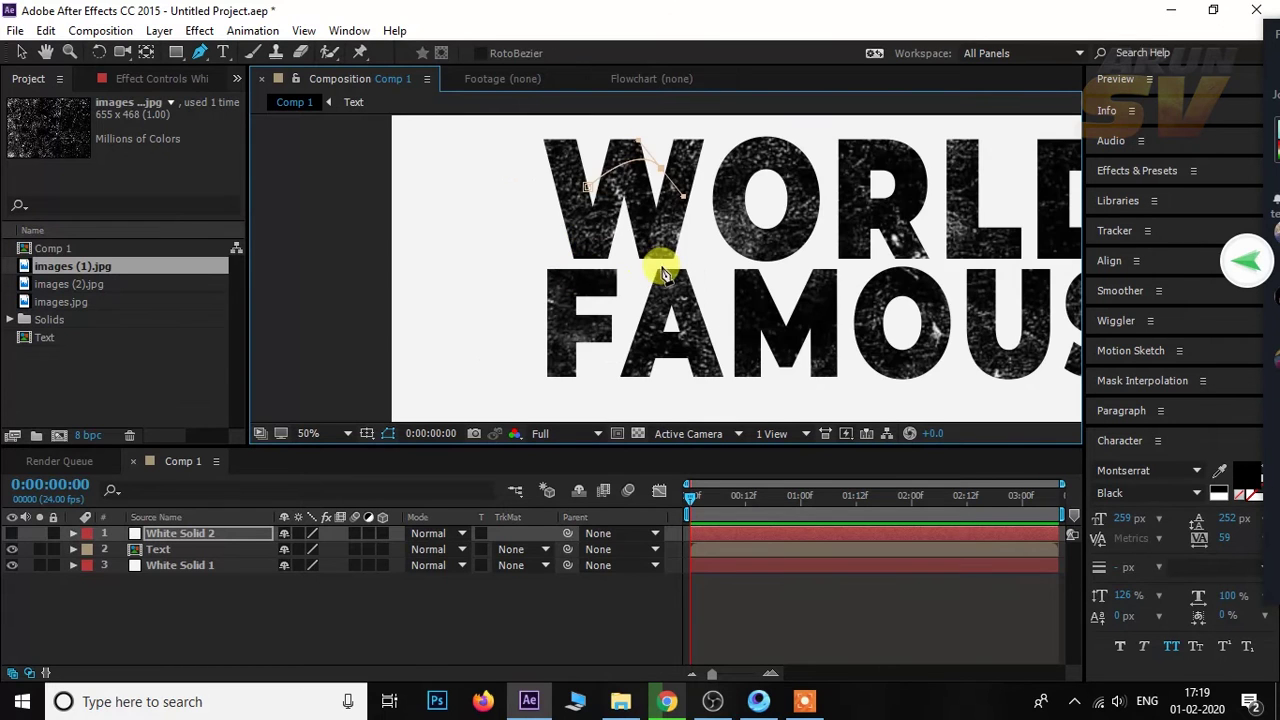
mouse_move(648, 245)
mouse_down()
mouse_move(577, 368)
mouse_move(613, 362)
mouse_move(655, 272)
mouse_up()
click(634, 288)
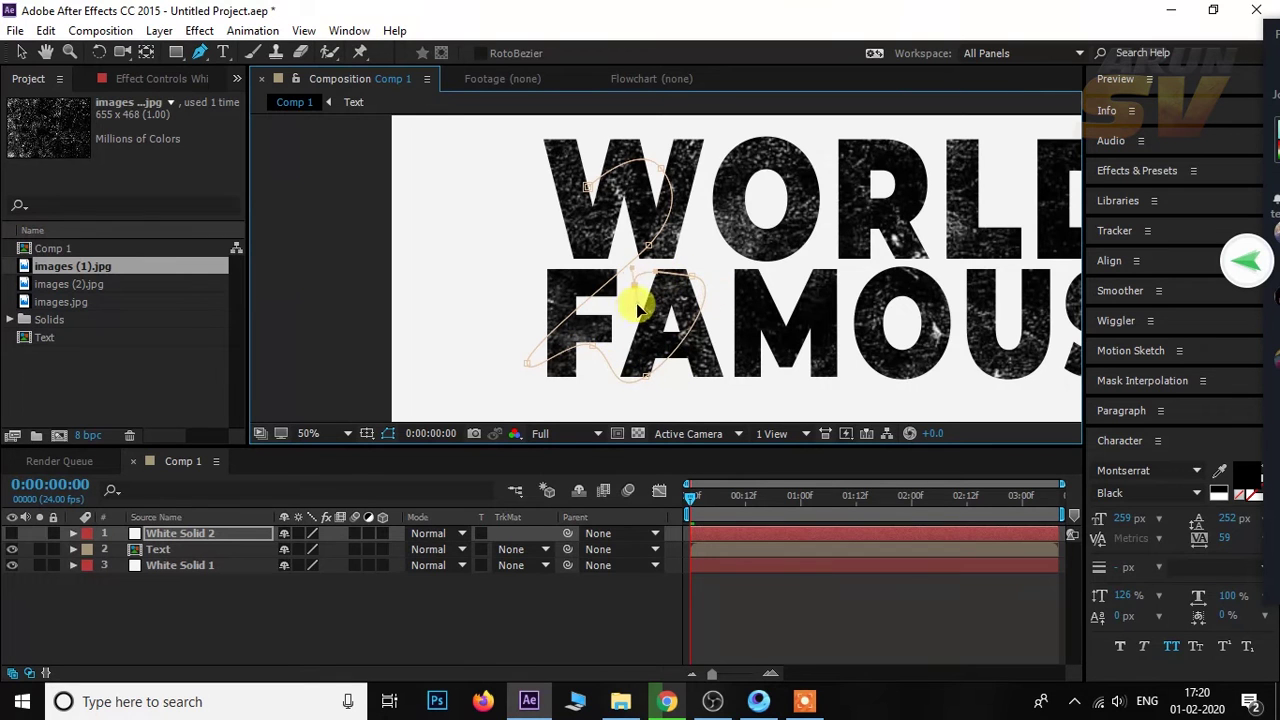
mouse_move(765, 200)
mouse_down()
mouse_move(755, 140)
mouse_move(690, 180)
mouse_up()
click(818, 142)
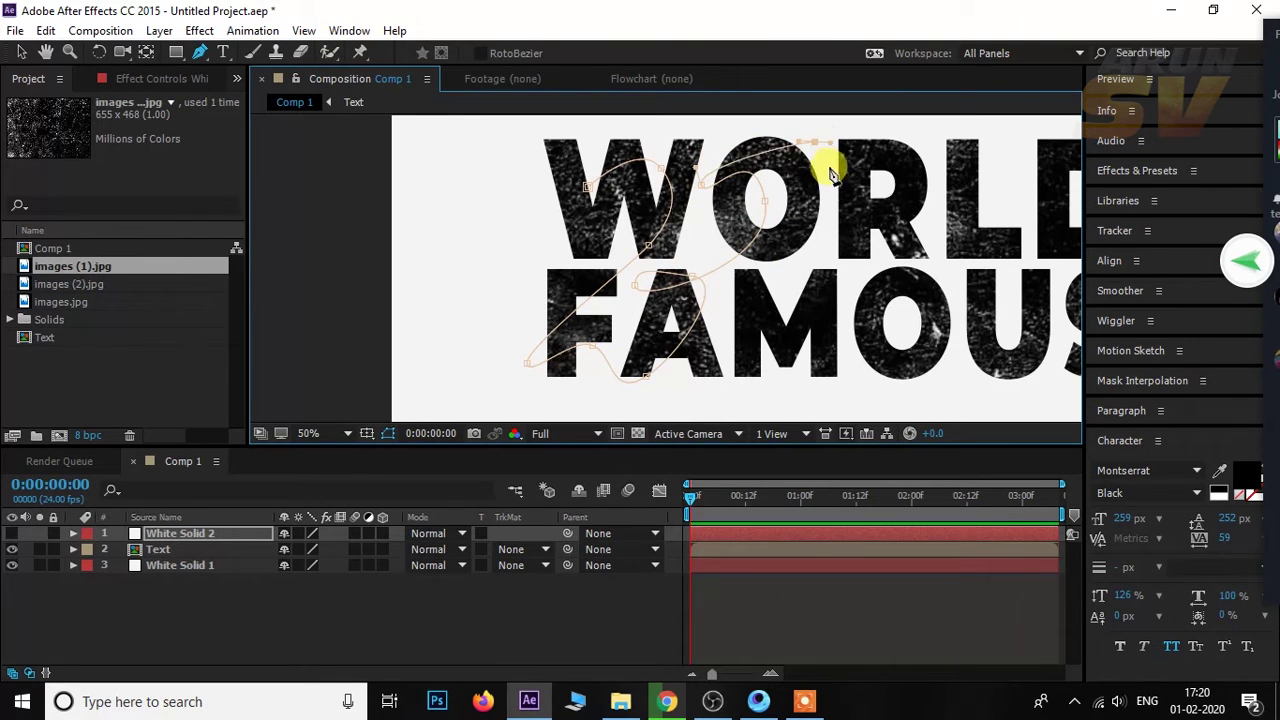
drag(803, 203, 729, 396)
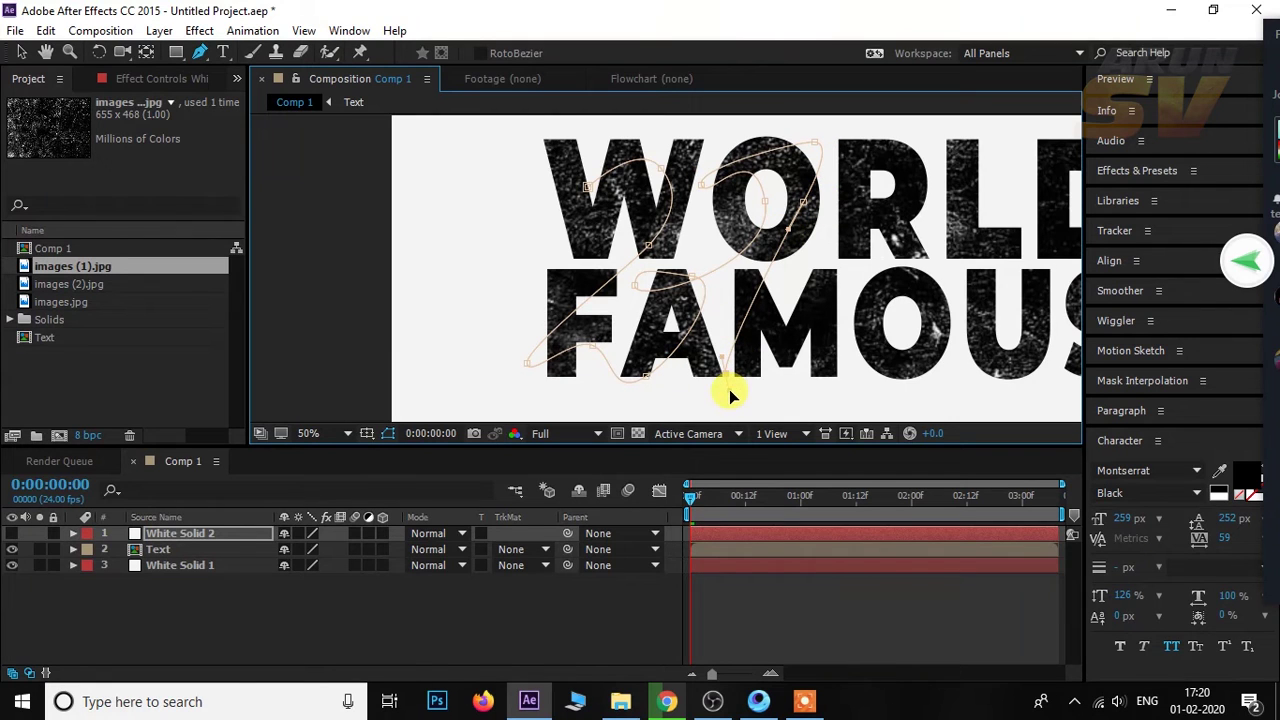
drag(873, 365, 906, 380)
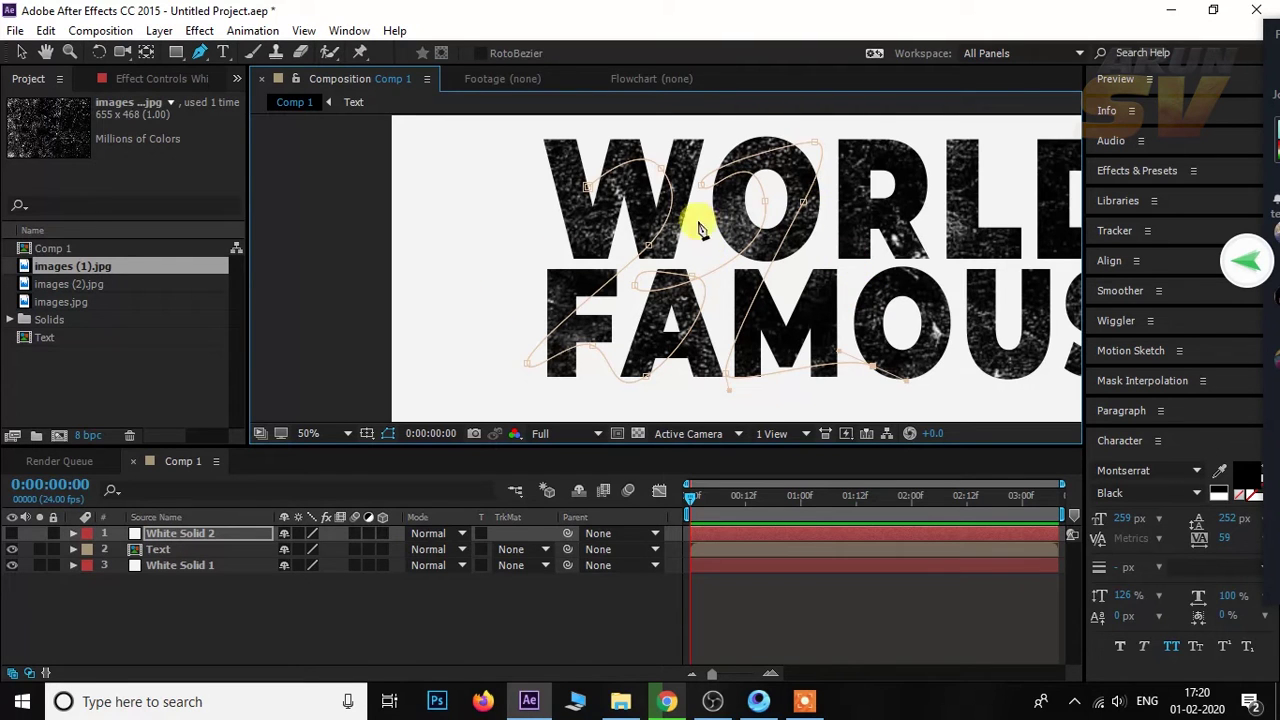
key(h)
drag(860, 329, 710, 268)
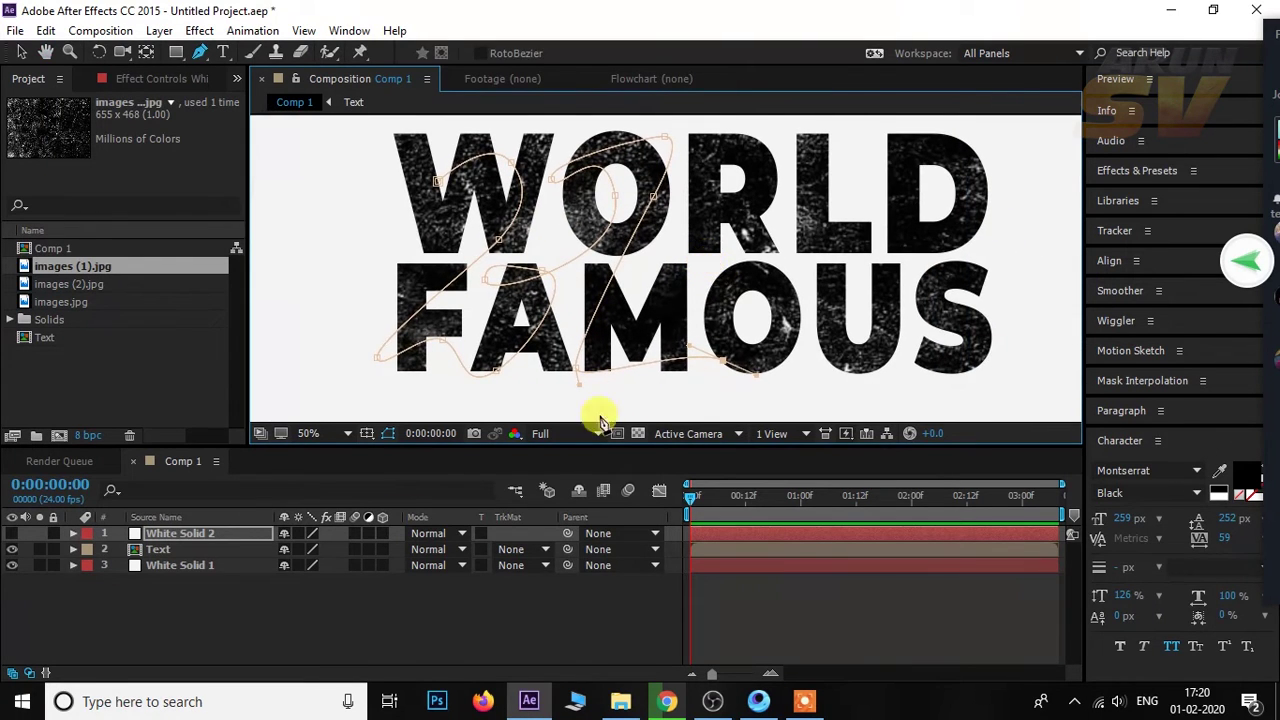
Draw a second Pen path looping under AM, then across the O to the U.
click(178, 535)
key(g)
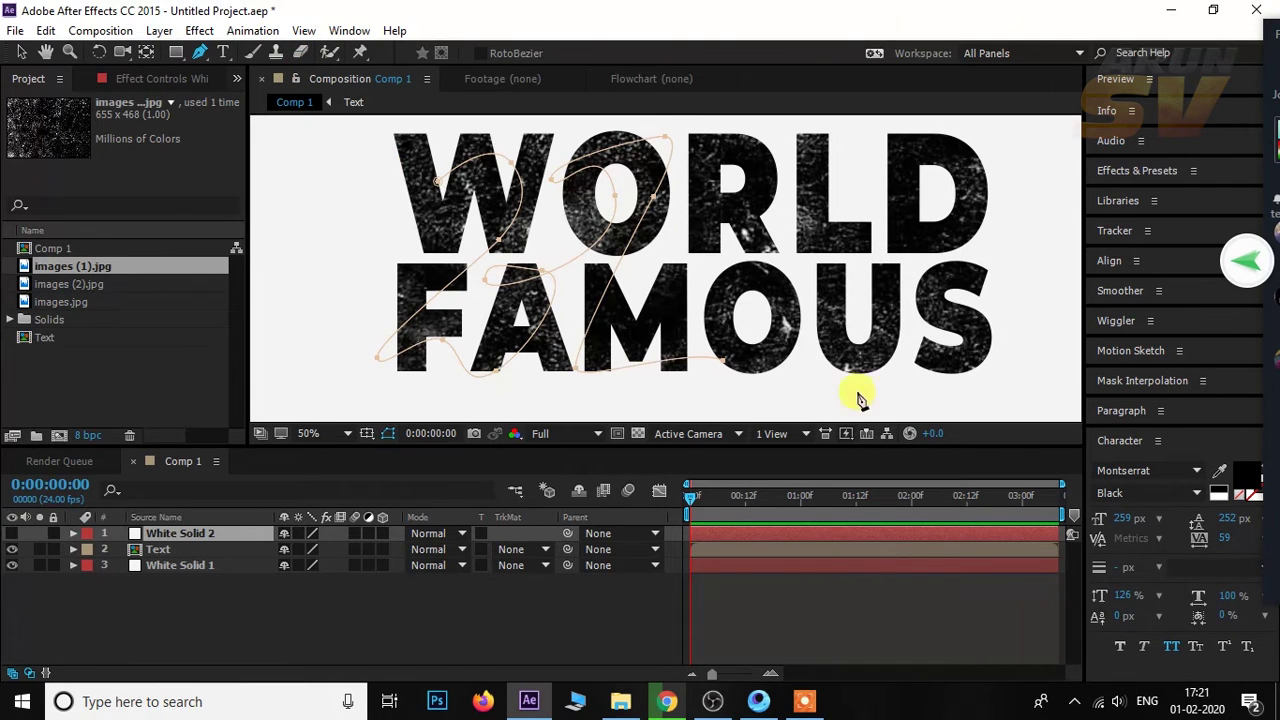
click(659, 271)
drag(650, 319, 666, 324)
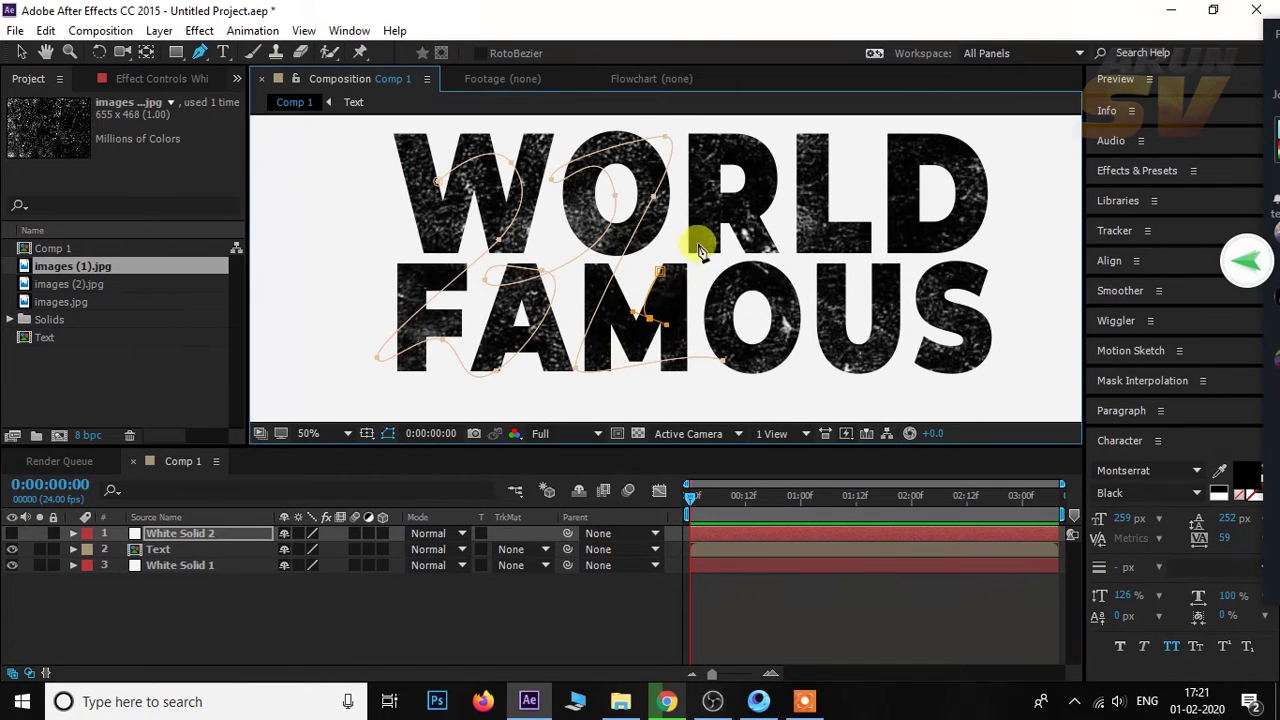
drag(659, 271, 667, 278)
drag(736, 297, 800, 276)
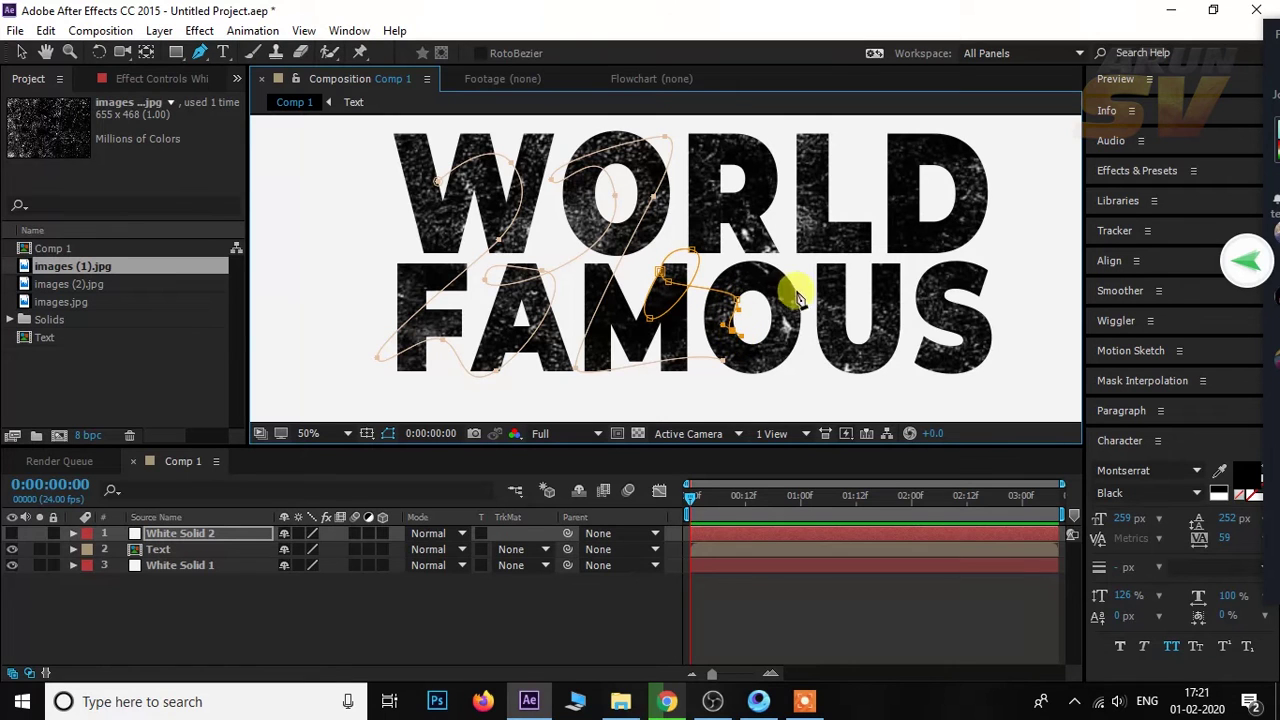
mouse_move(844, 298)
mouse_down()
mouse_move(860, 328)
mouse_move(915, 276)
mouse_move(1008, 278)
mouse_up()
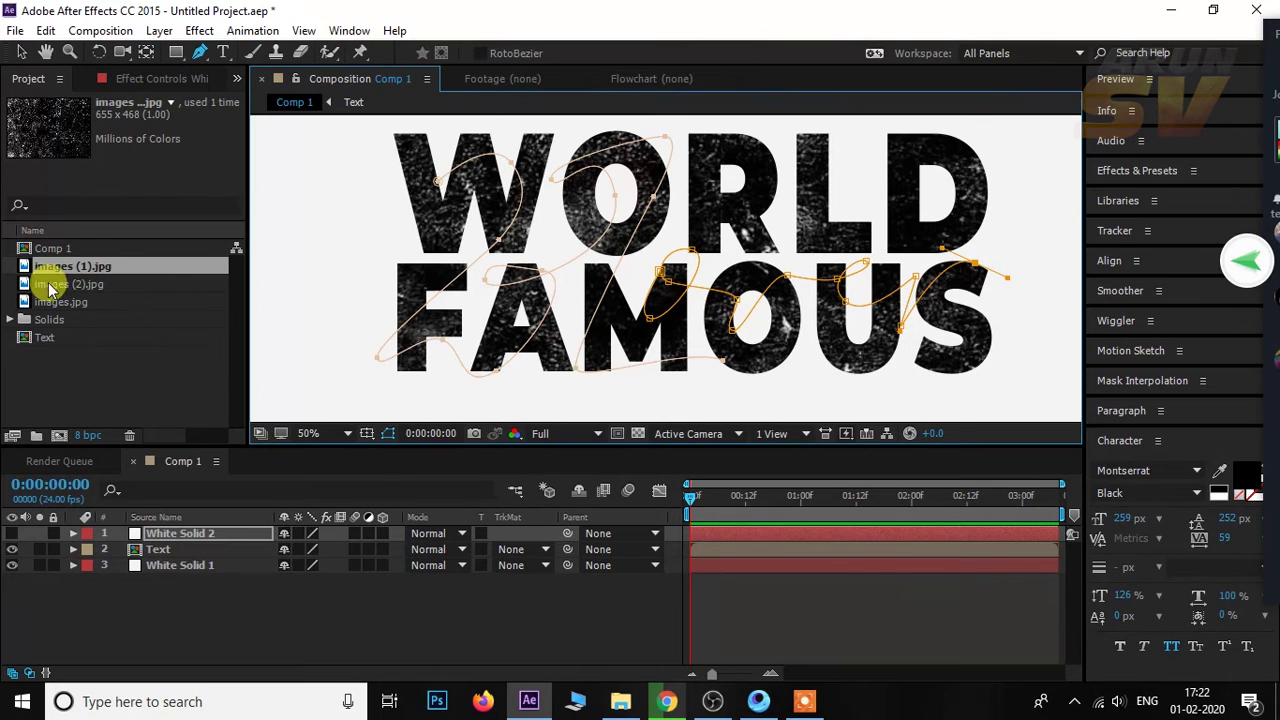
click(150, 599)
click(162, 534)
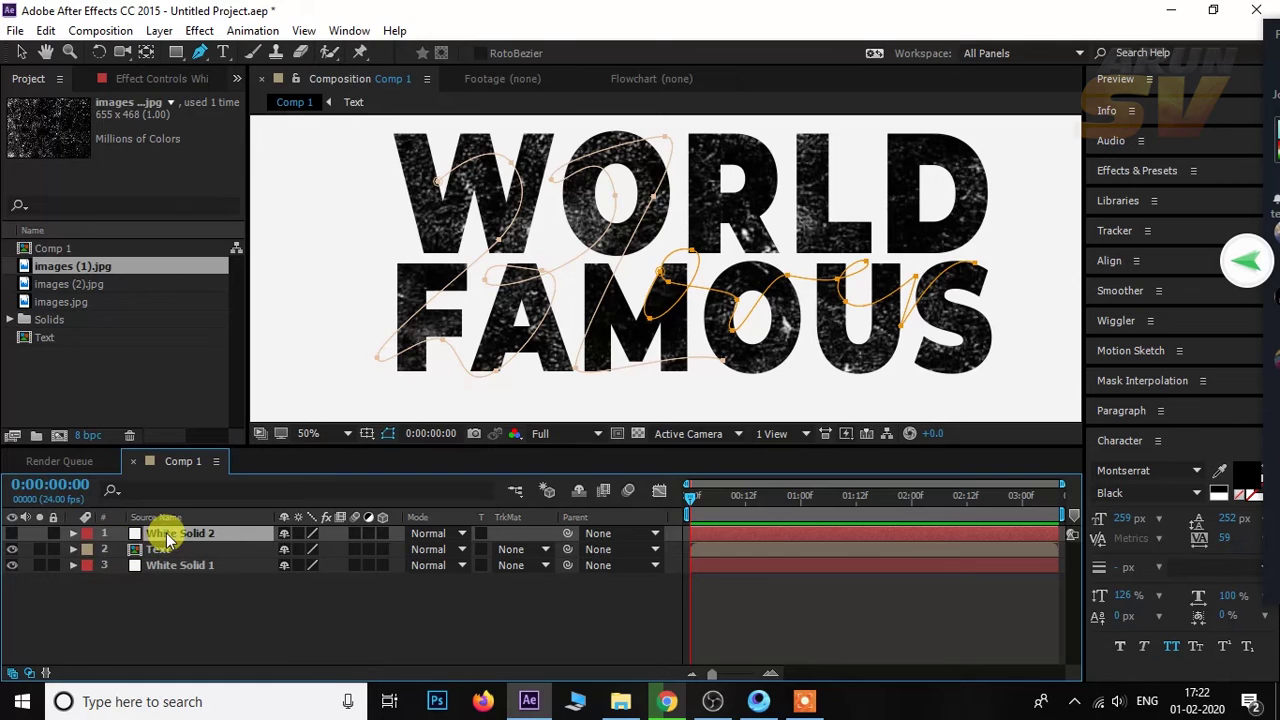
Apply a bright red Stroke effect to White Solid 2.
click(12, 534)
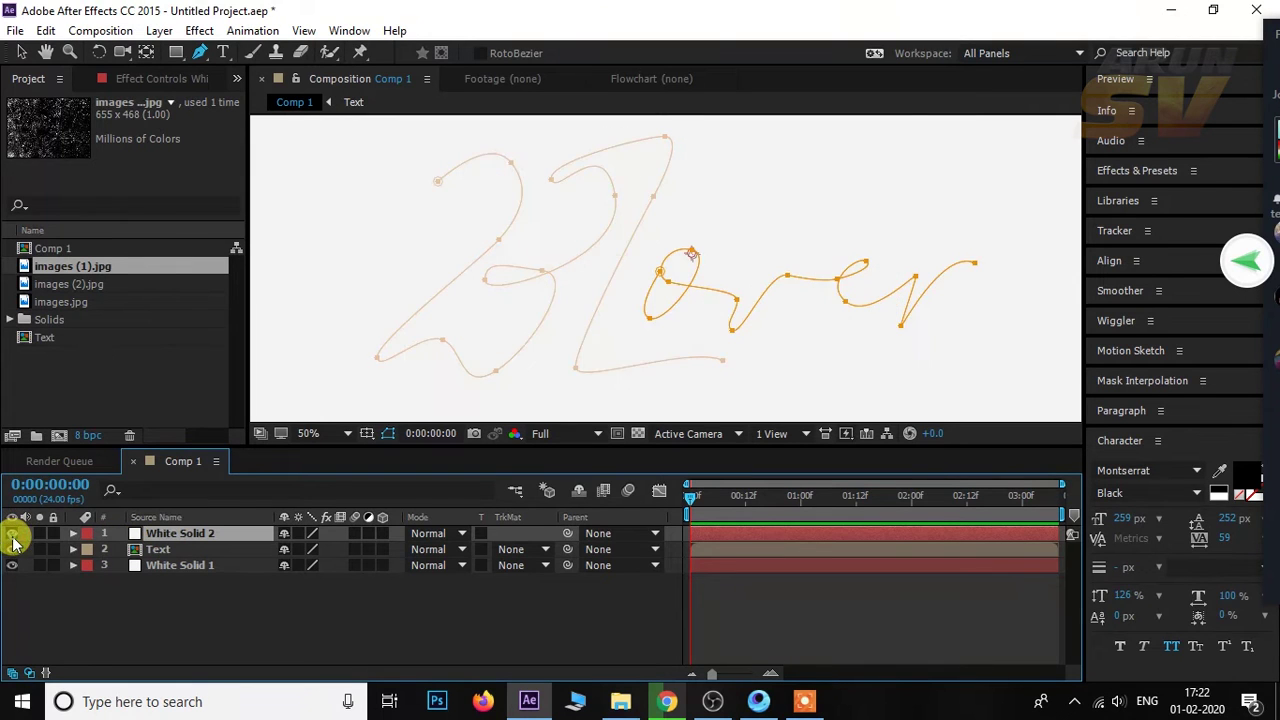
click(12, 541)
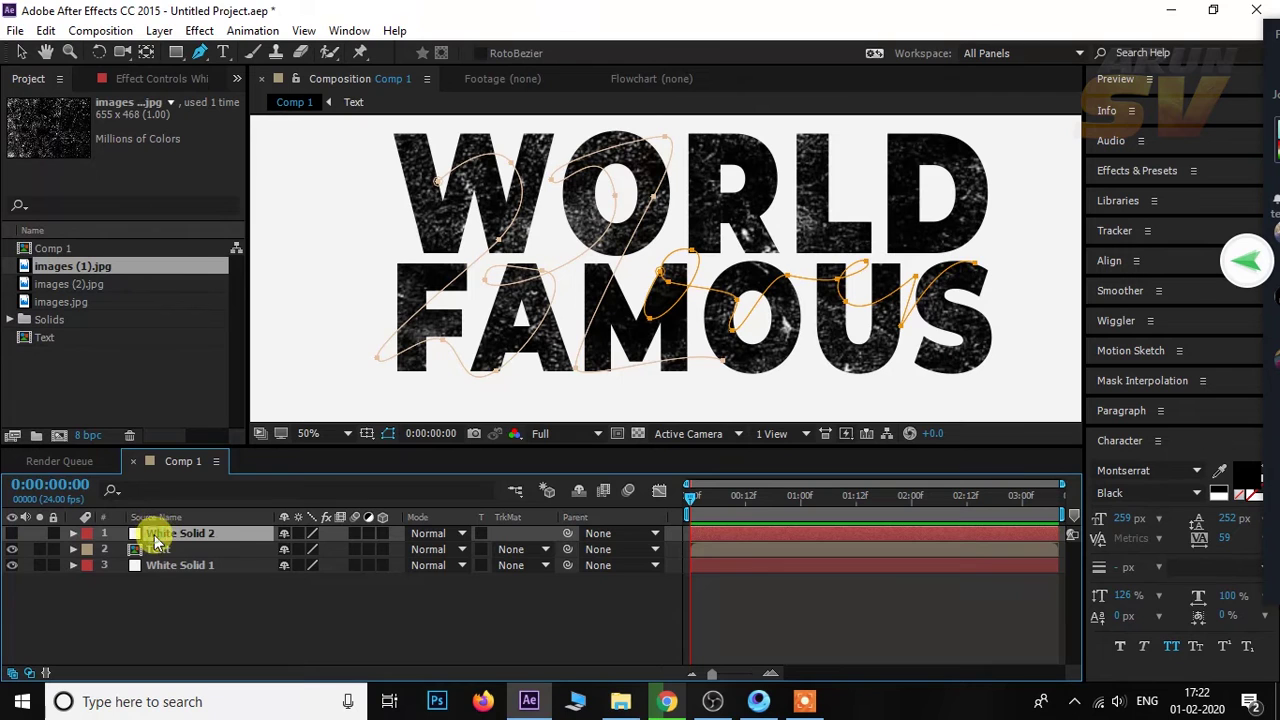
click(199, 30)
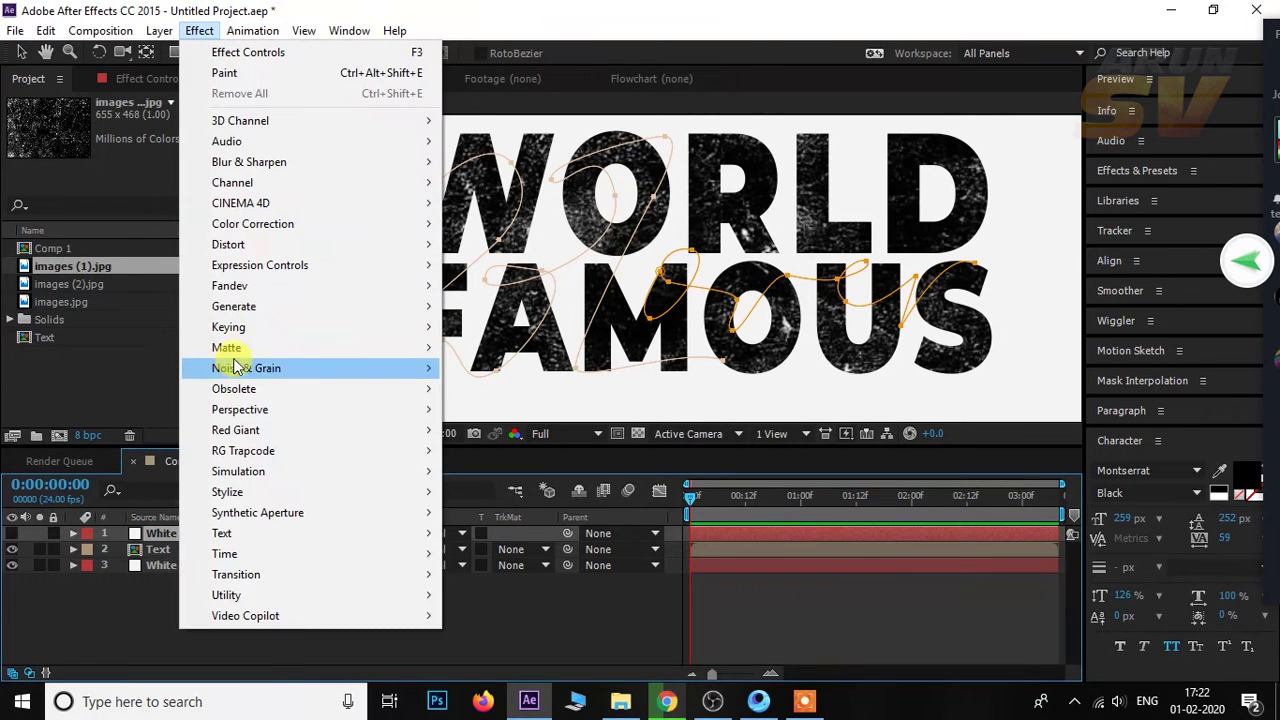
mouse_move(245, 306)
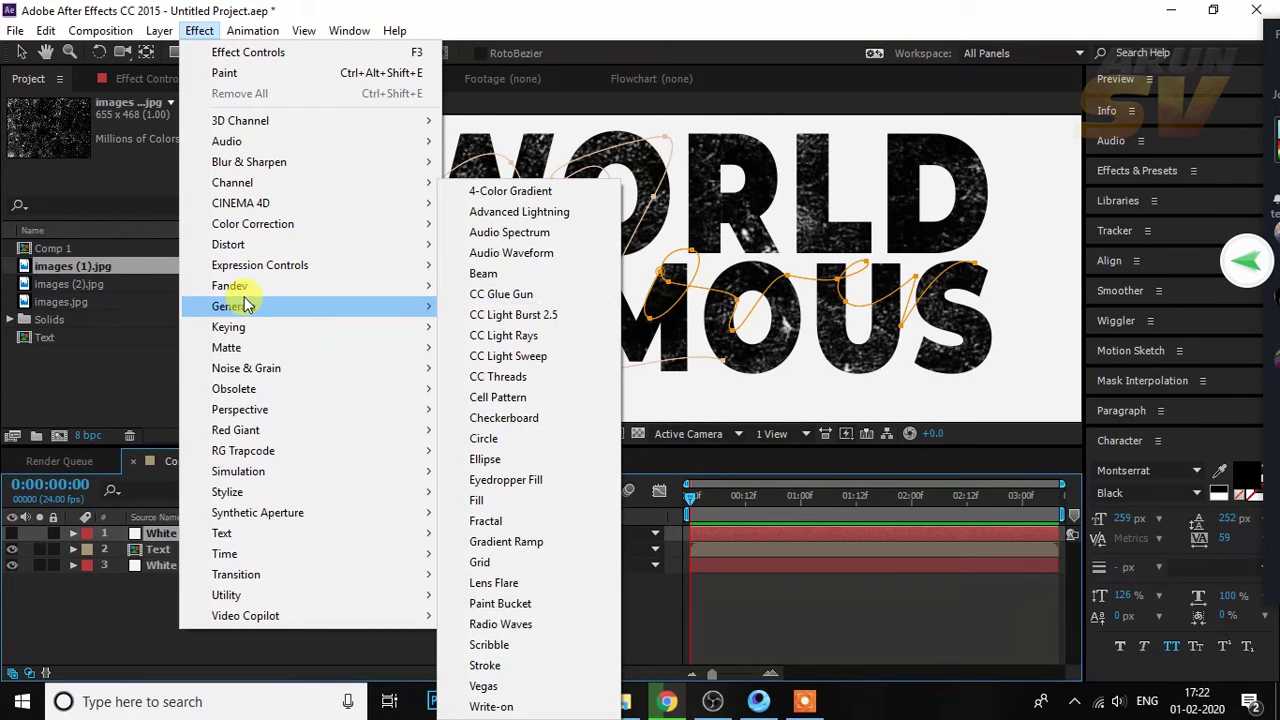
click(525, 665)
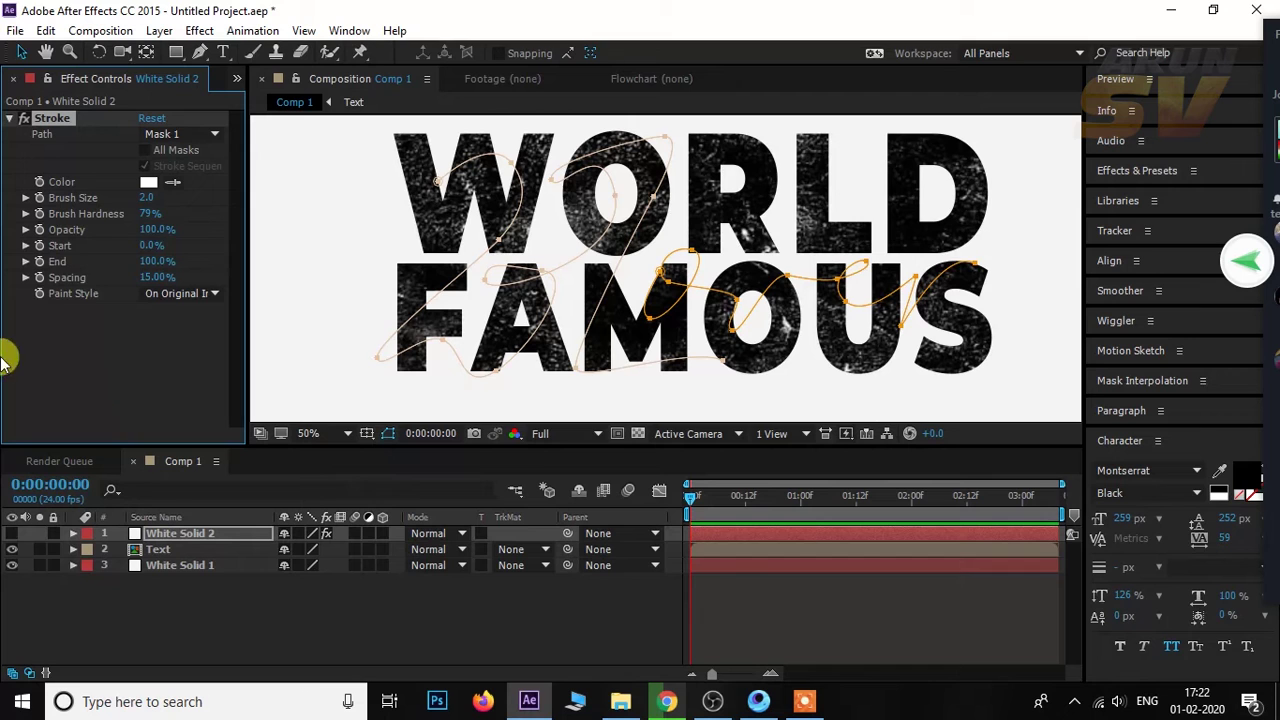
click(148, 182)
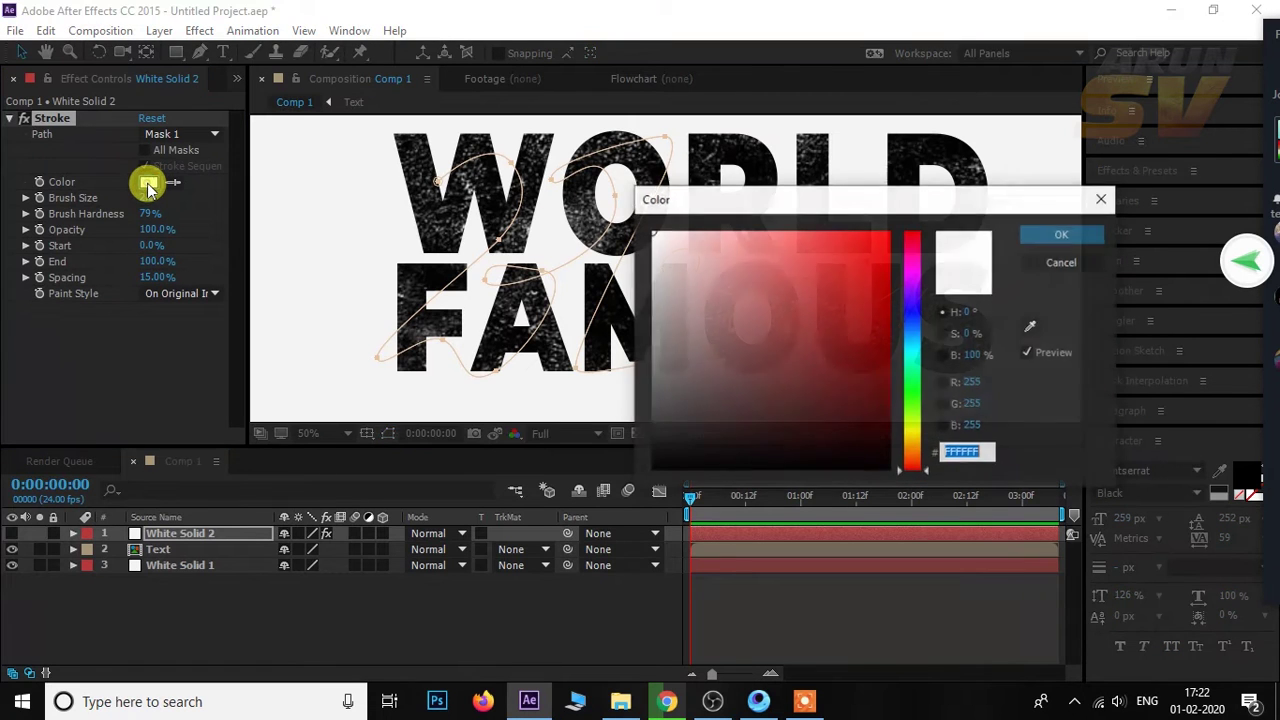
drag(800, 257, 879, 244)
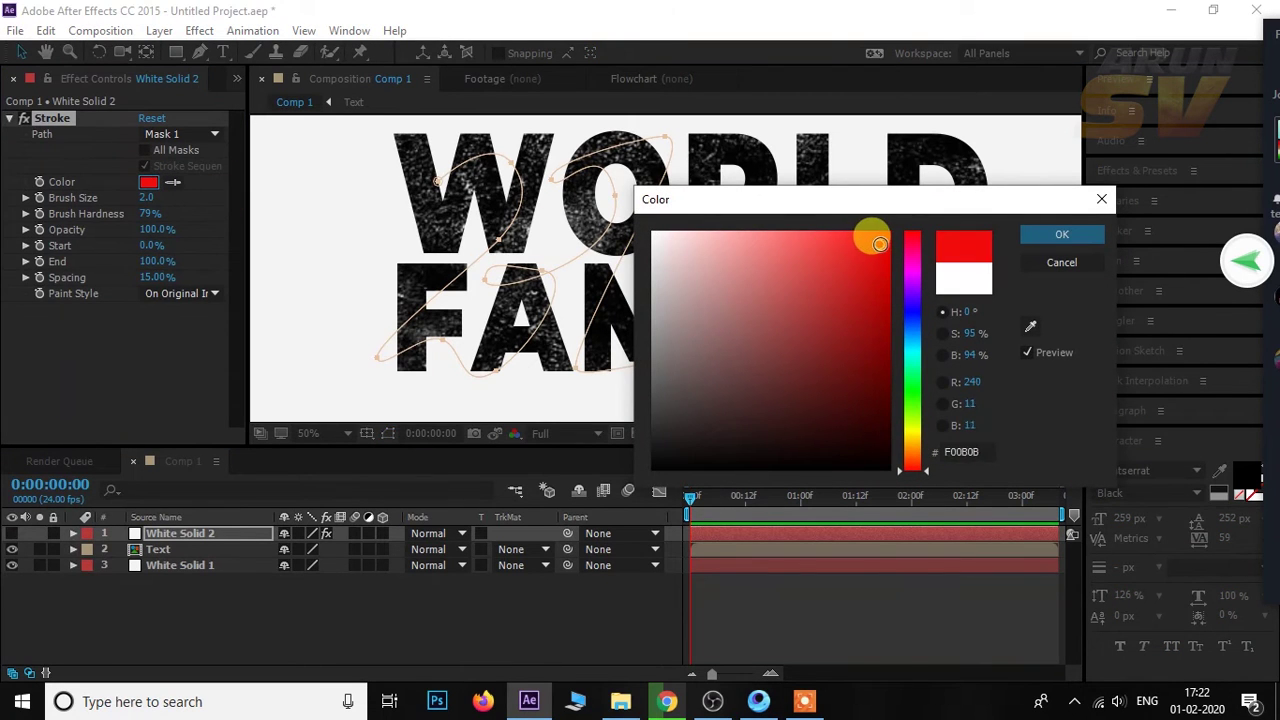
click(1048, 234)
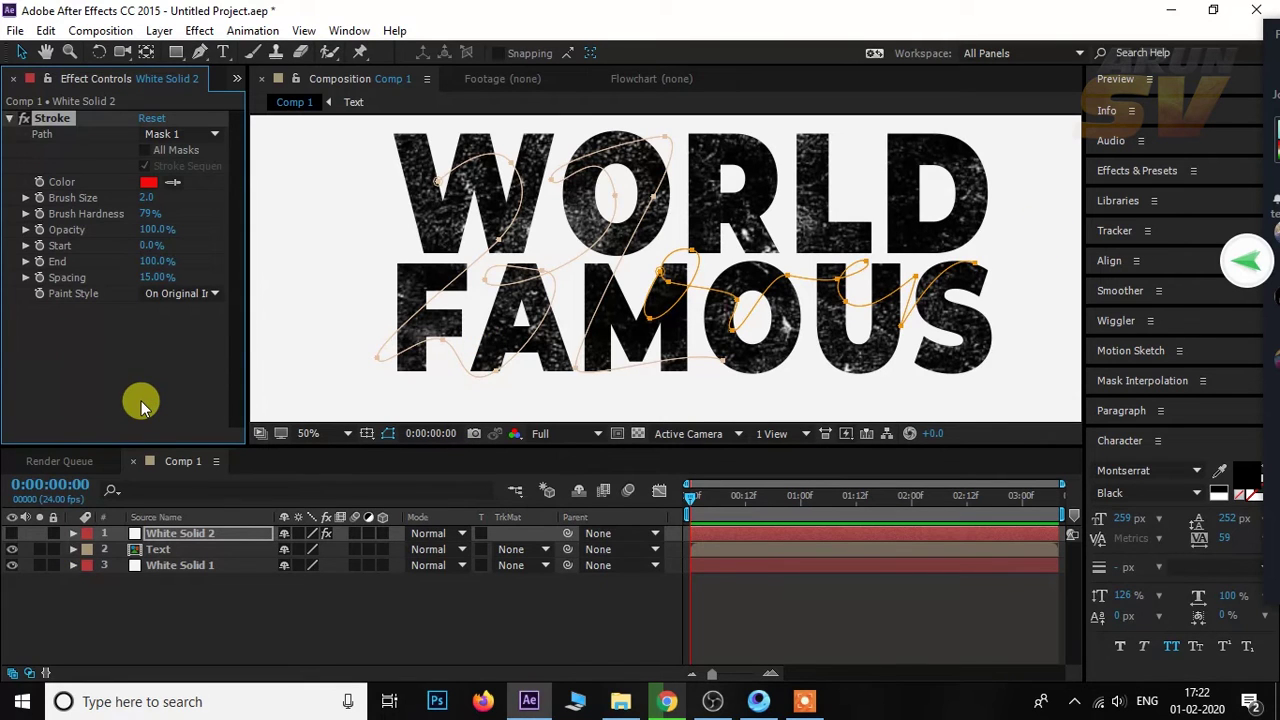
Keep the stroke's Brush Size at 6.0 and set Paint Style to On Transparent.
click(12, 549)
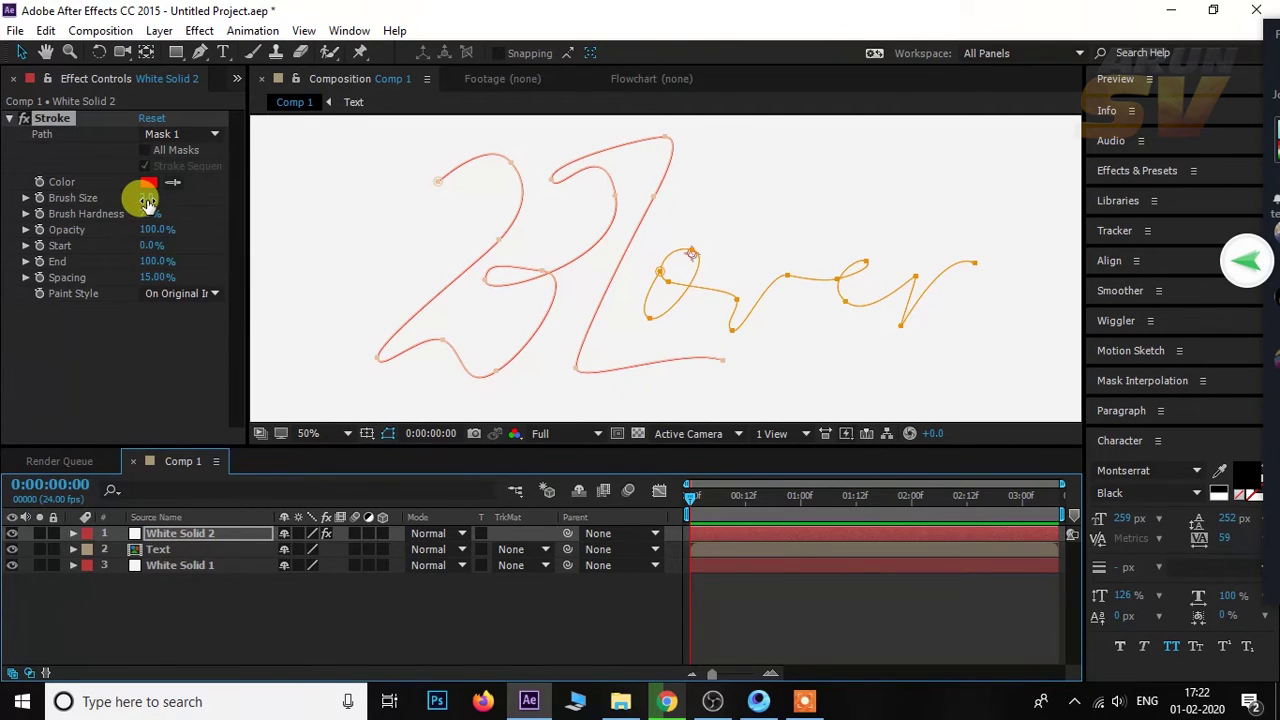
drag(147, 199, 173, 193)
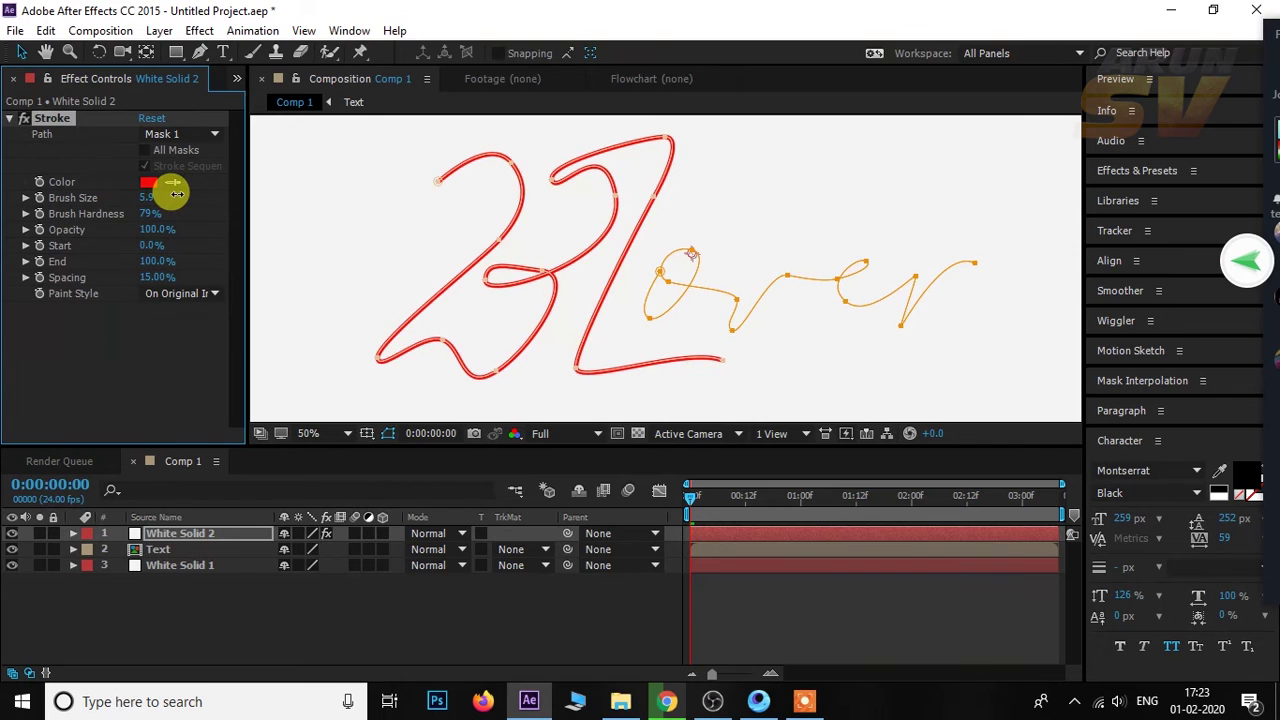
drag(173, 193, 142, 199)
click(148, 198)
click(183, 345)
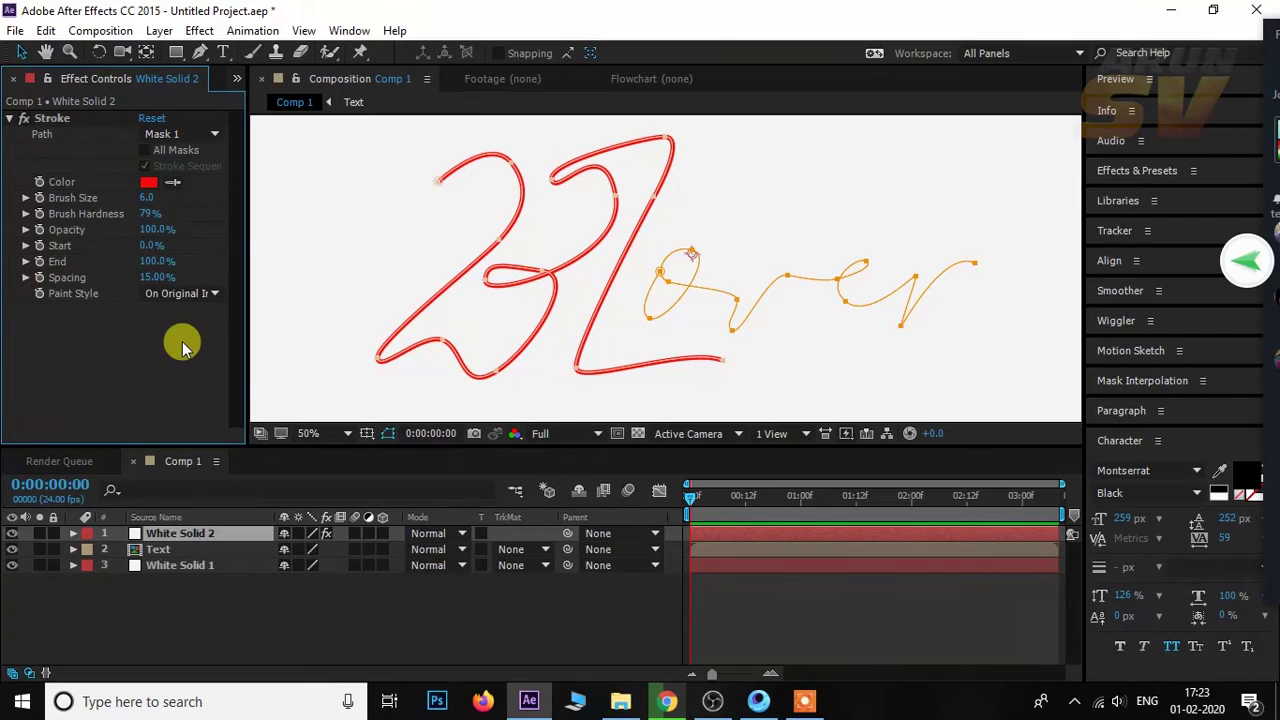
drag(693, 499, 689, 496)
click(148, 198)
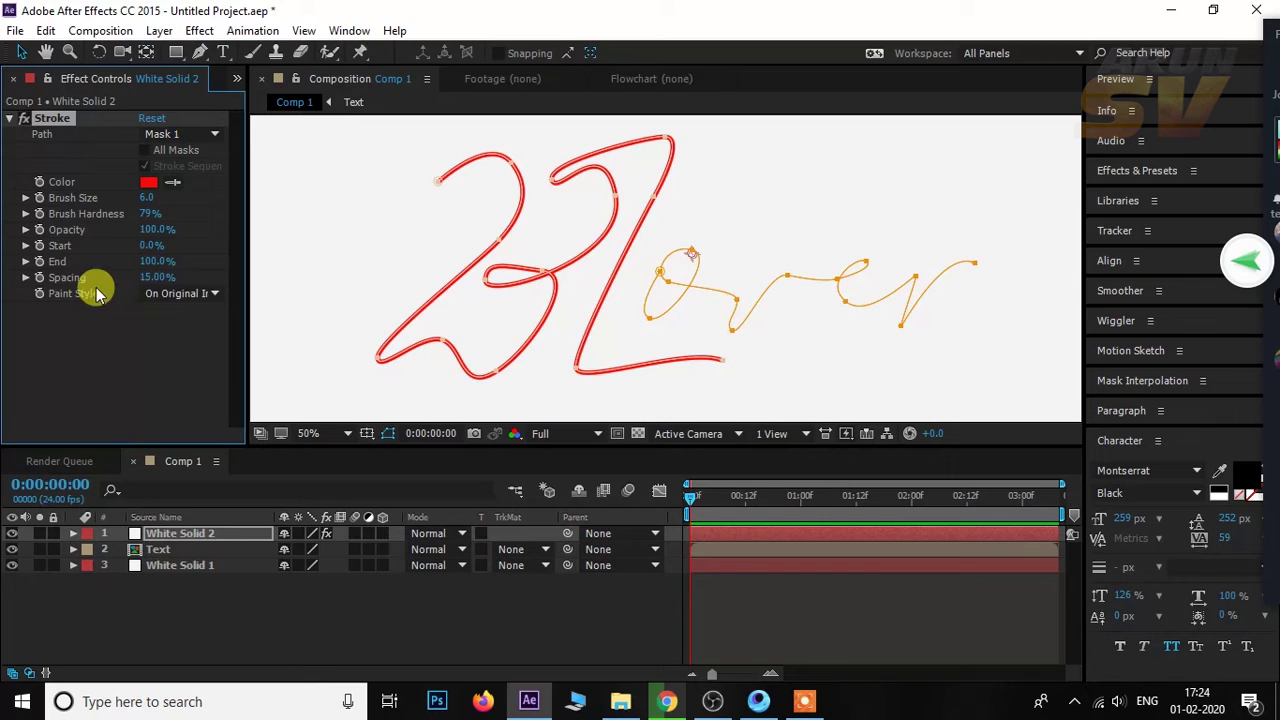
click(187, 296)
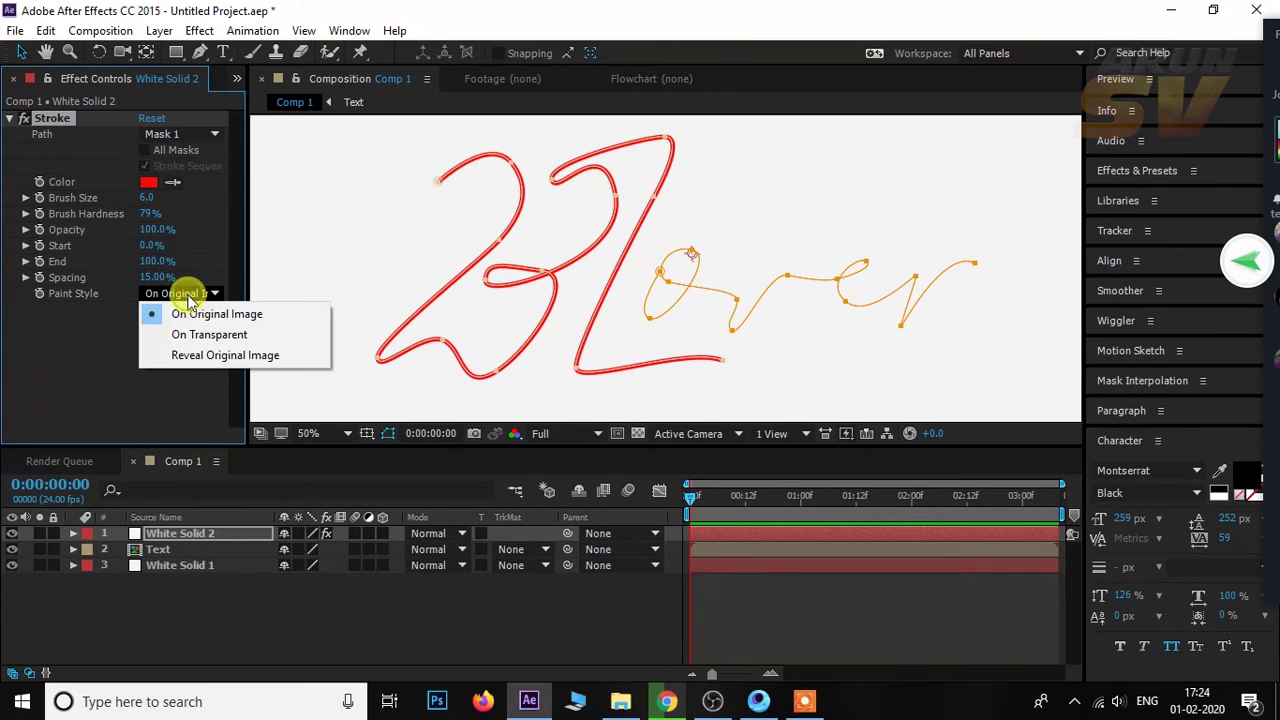
click(201, 335)
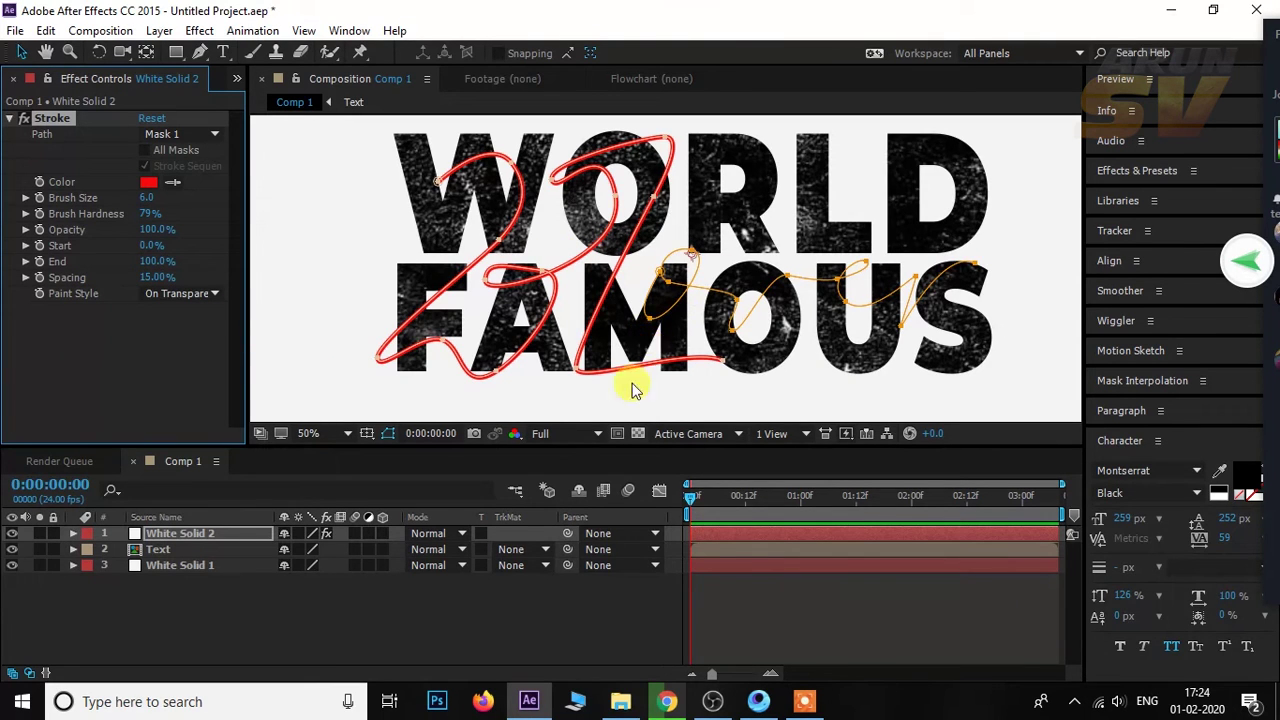
Keyframe the Stroke End at 0% at frame 0 to hide the line.
click(240, 535)
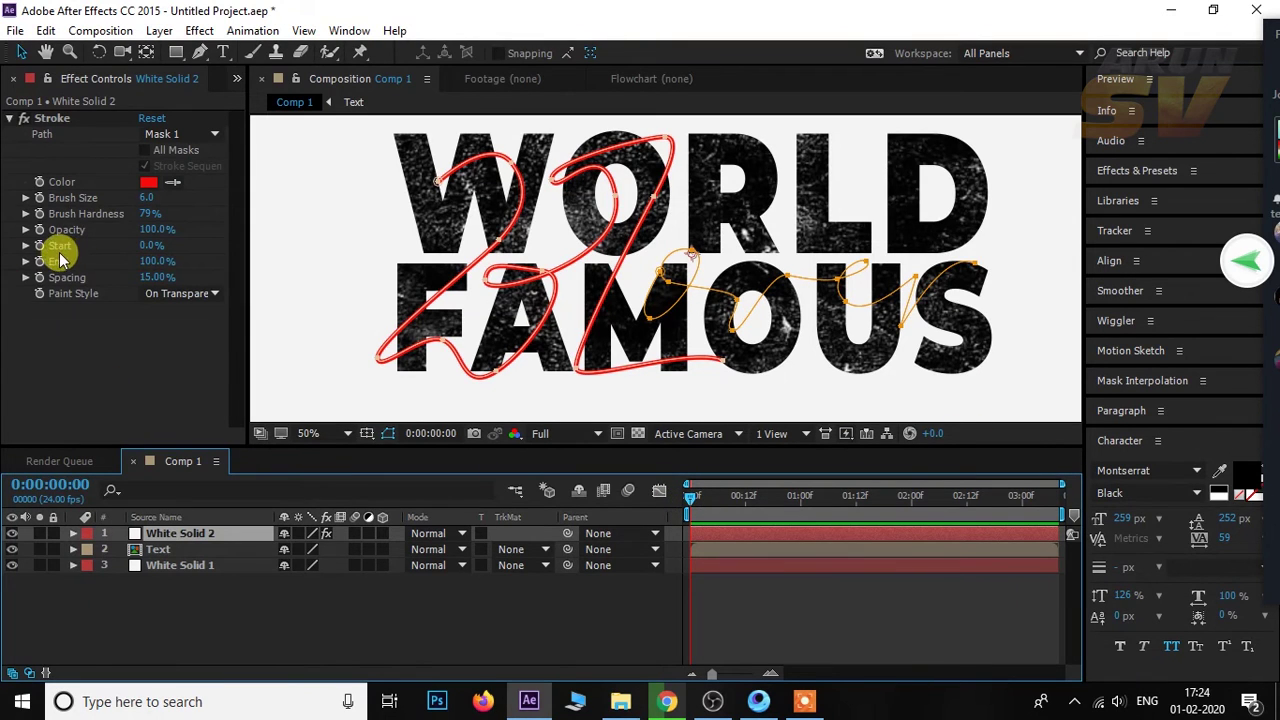
click(143, 262)
drag(143, 262, 85, 270)
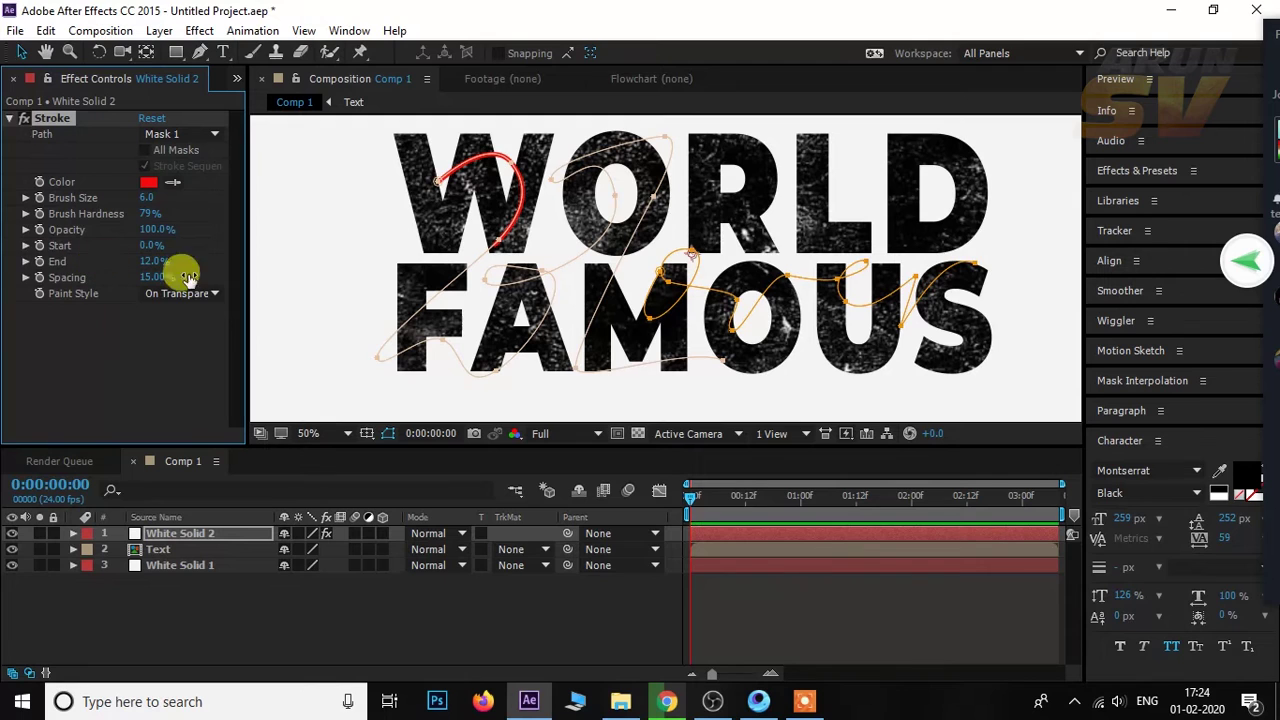
key(ctrl+z)
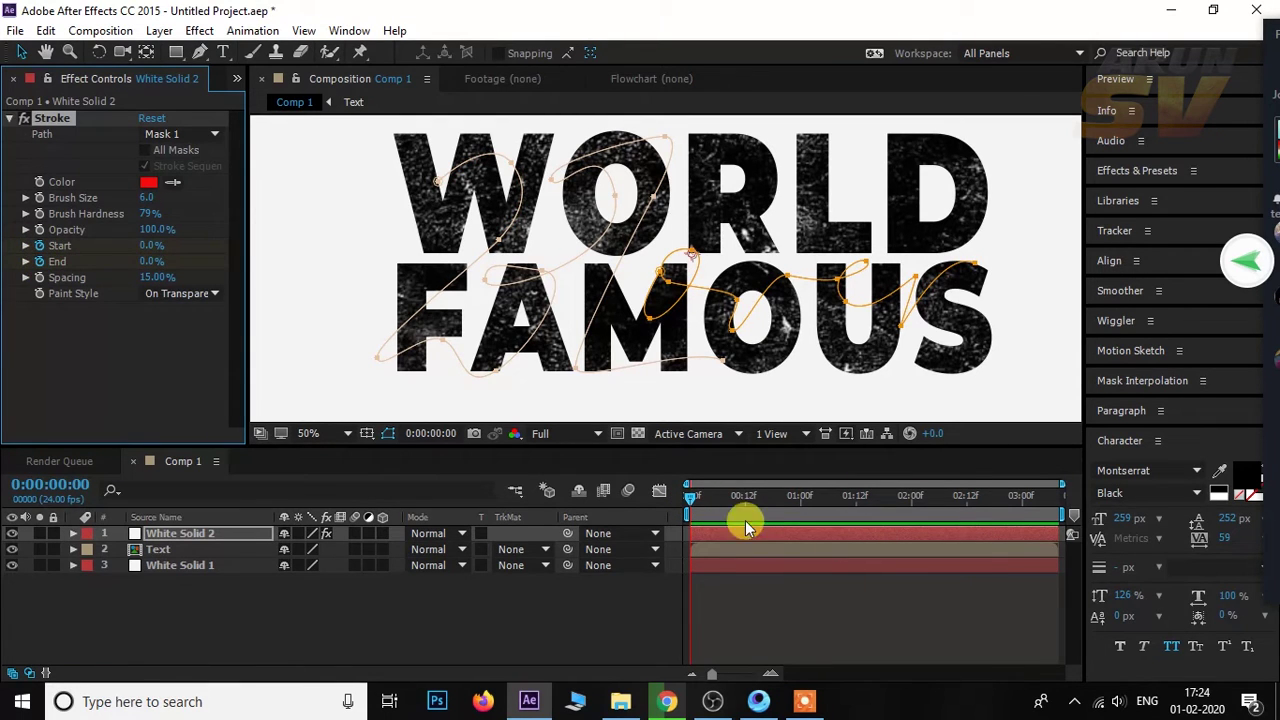
At 0:00:01:12 set Stroke Start to 70% and End to 100%, then scrub back to check.
drag(693, 495, 771, 495)
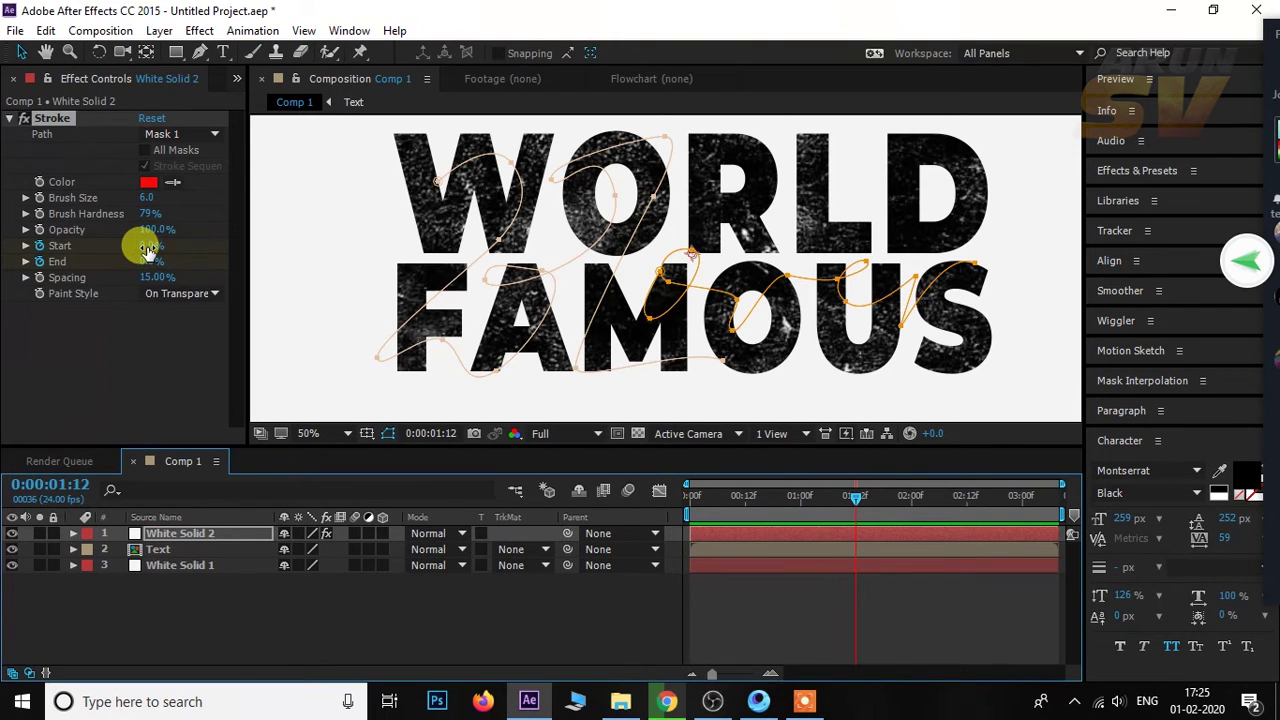
mouse_move(147, 248)
mouse_down()
mouse_move(176, 246)
mouse_move(151, 263)
mouse_move(246, 259)
mouse_up()
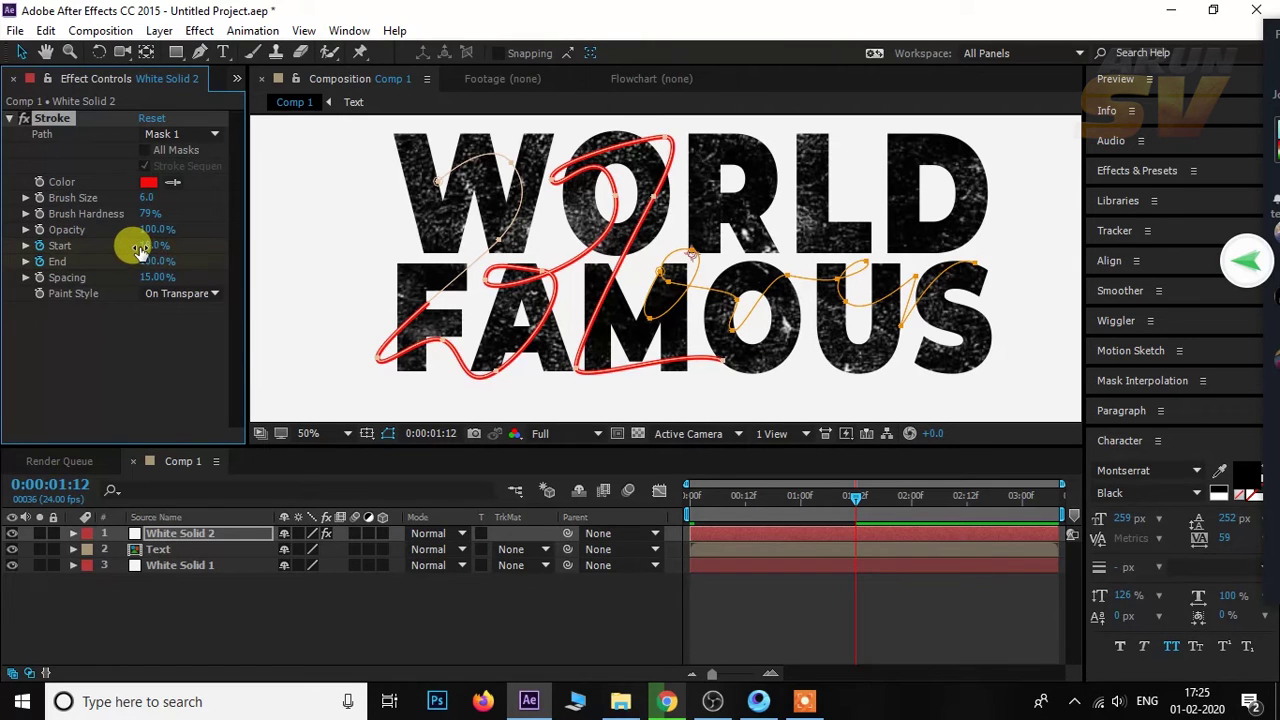
drag(140, 245, 188, 245)
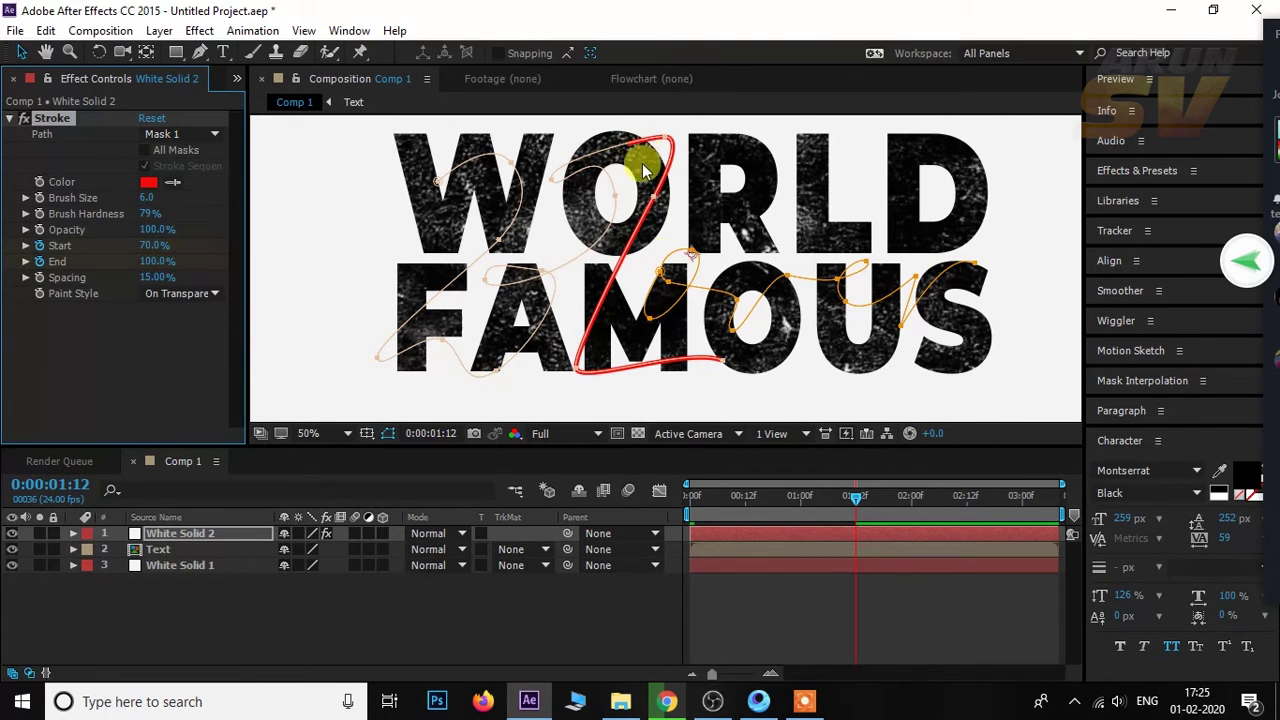
click(603, 607)
mouse_move(829, 505)
mouse_down()
mouse_move(848, 505)
mouse_move(688, 518)
mouse_up()
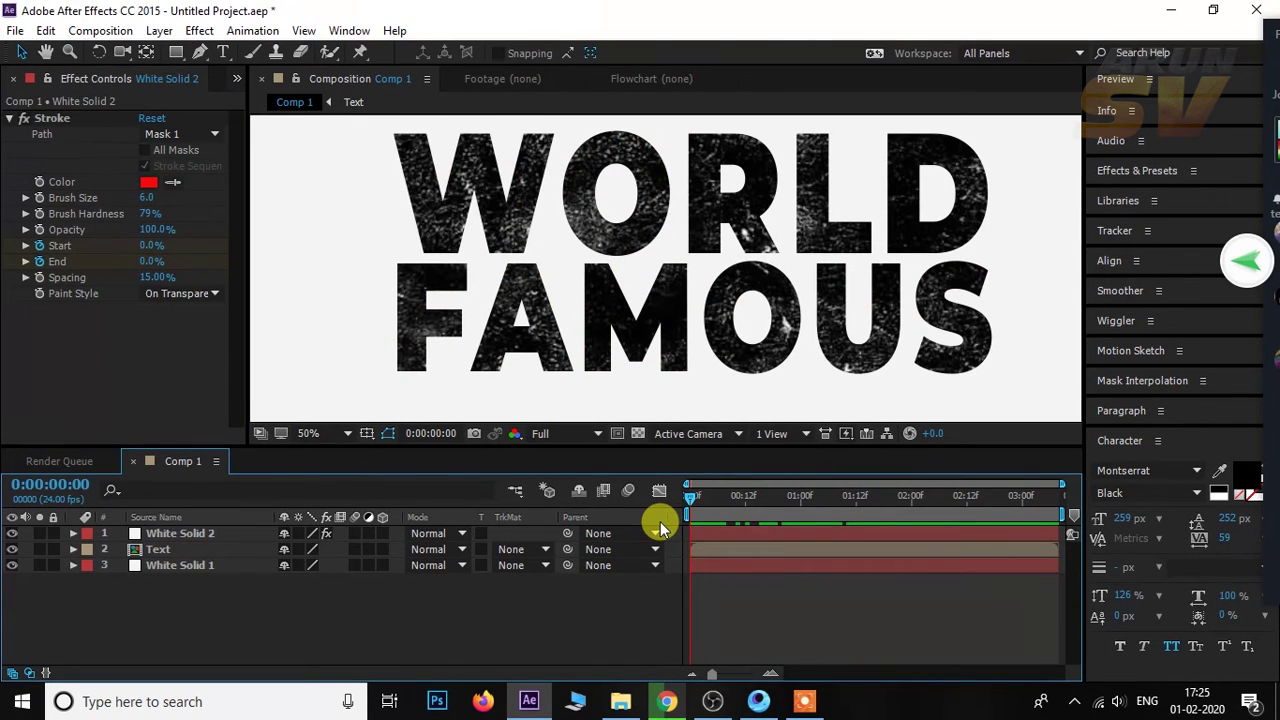
key(space)
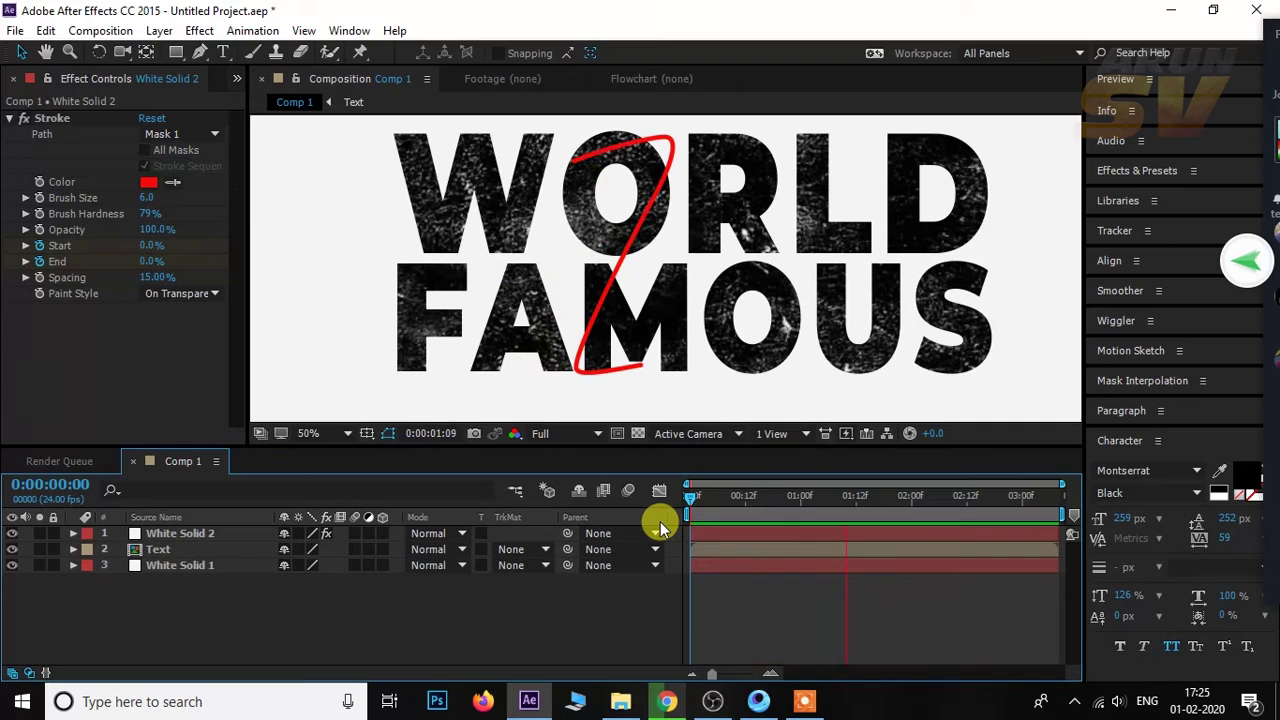
click(834, 507)
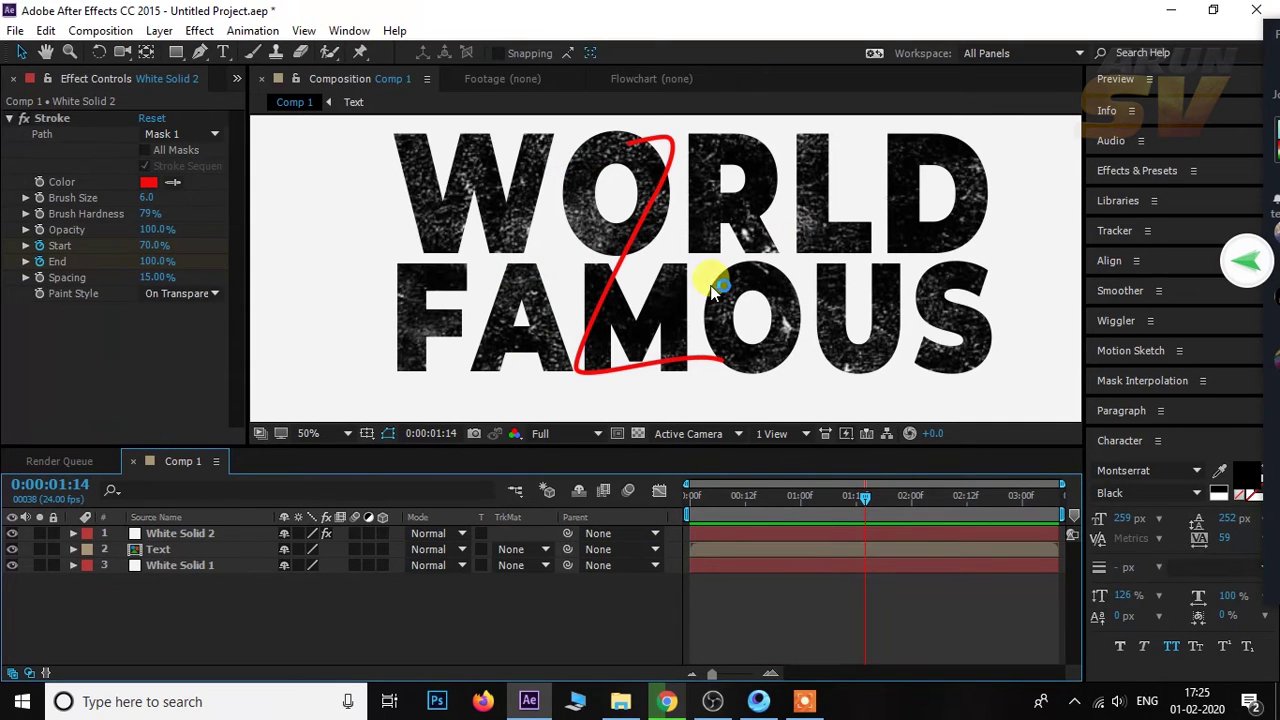
drag(866, 497, 860, 497)
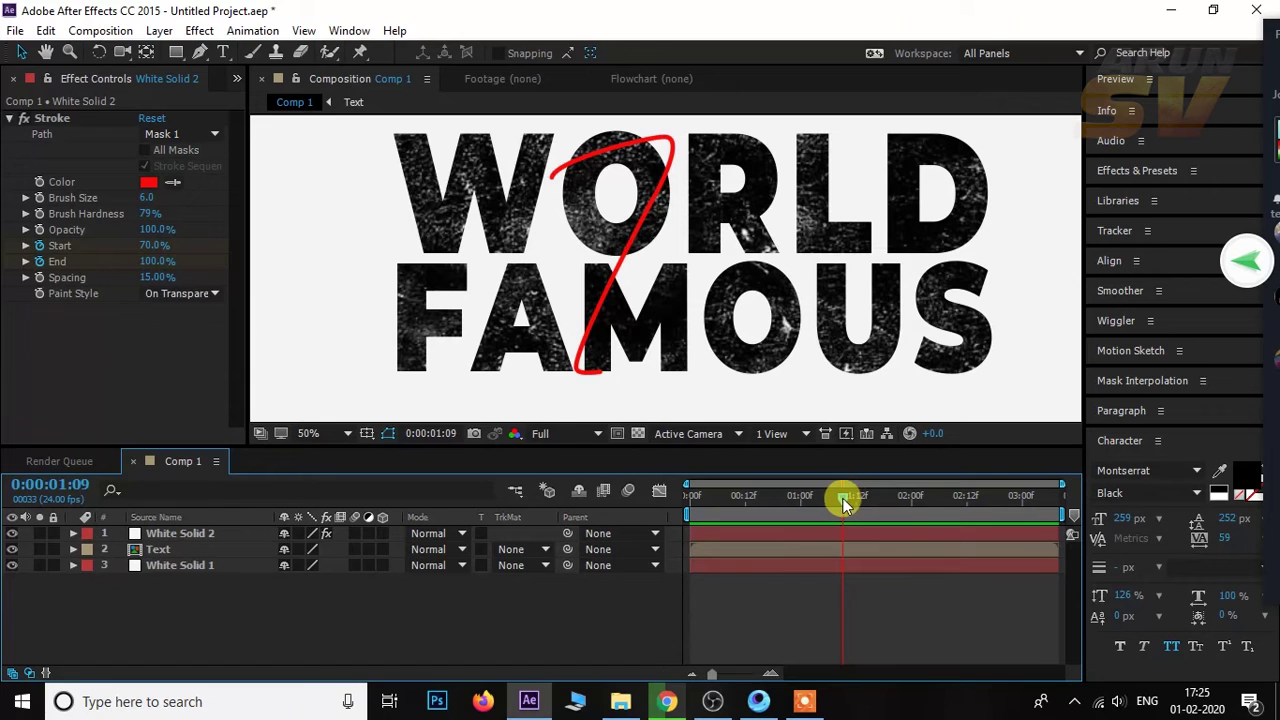
drag(858, 498, 861, 500)
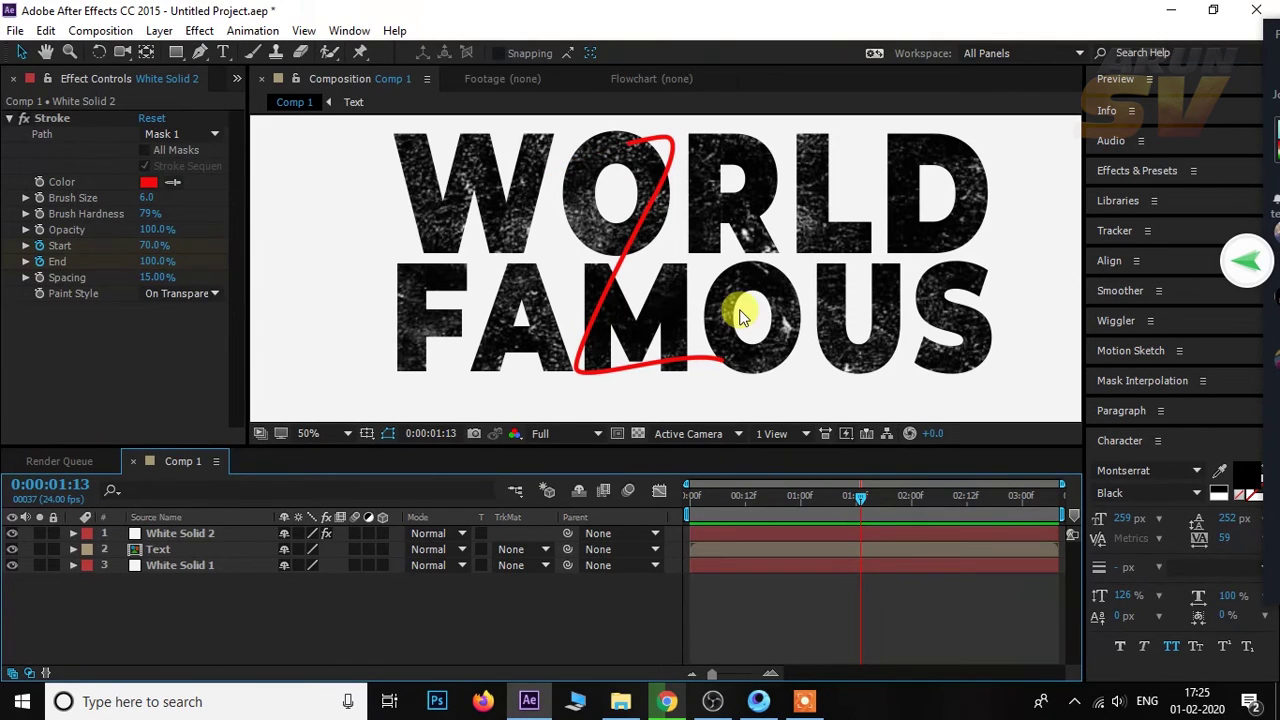
click(175, 537)
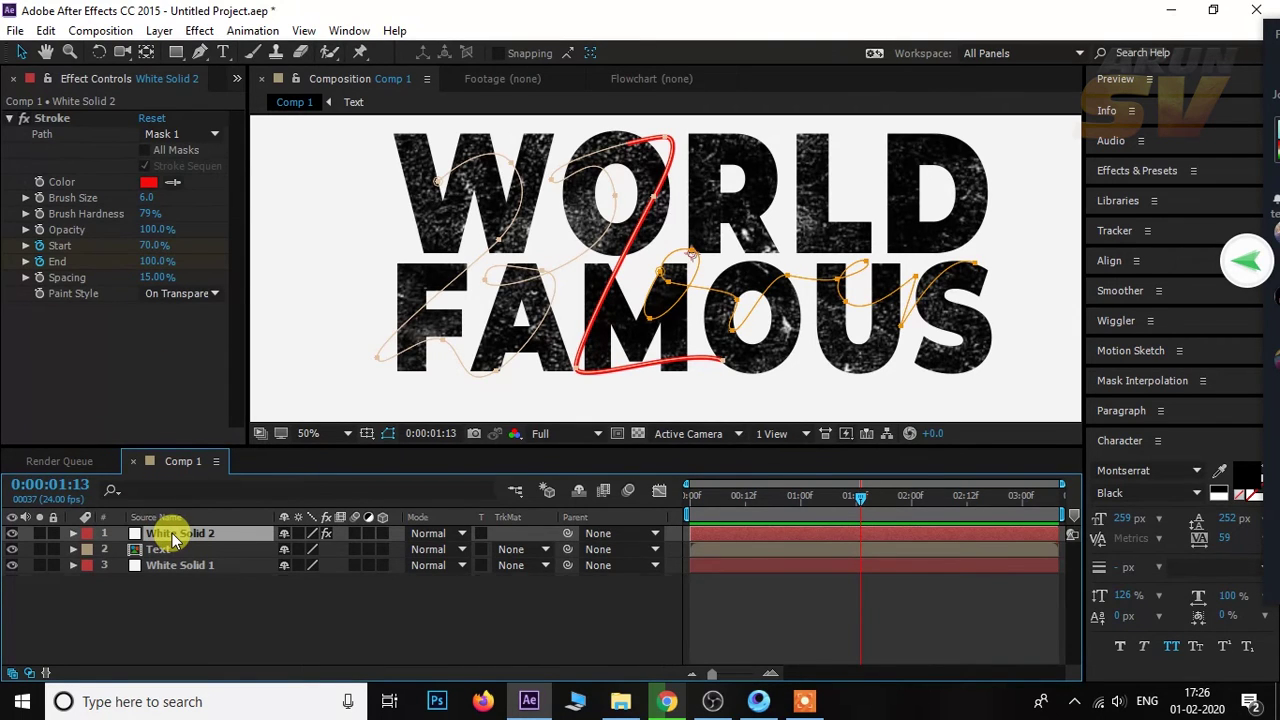
Duplicate the White Solid 2 stroke layer and set its Stroke Path to Mask 2.
key(ctrl+d)
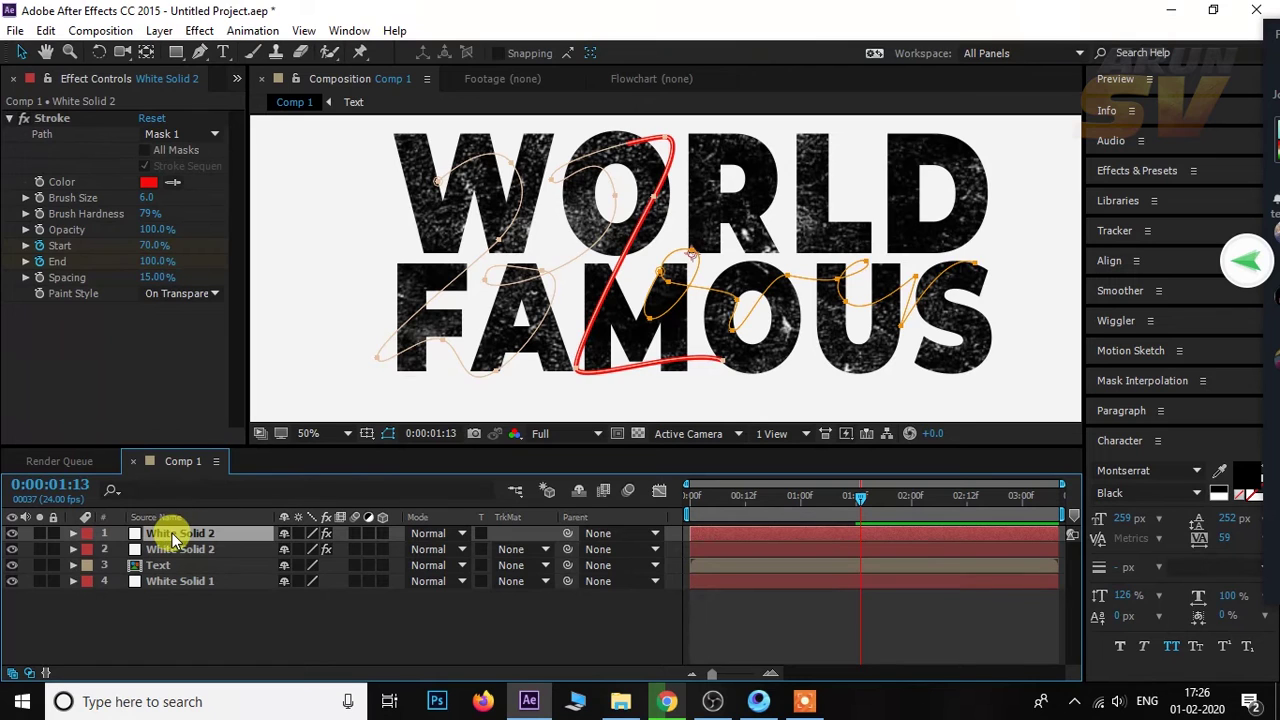
click(172, 136)
click(178, 202)
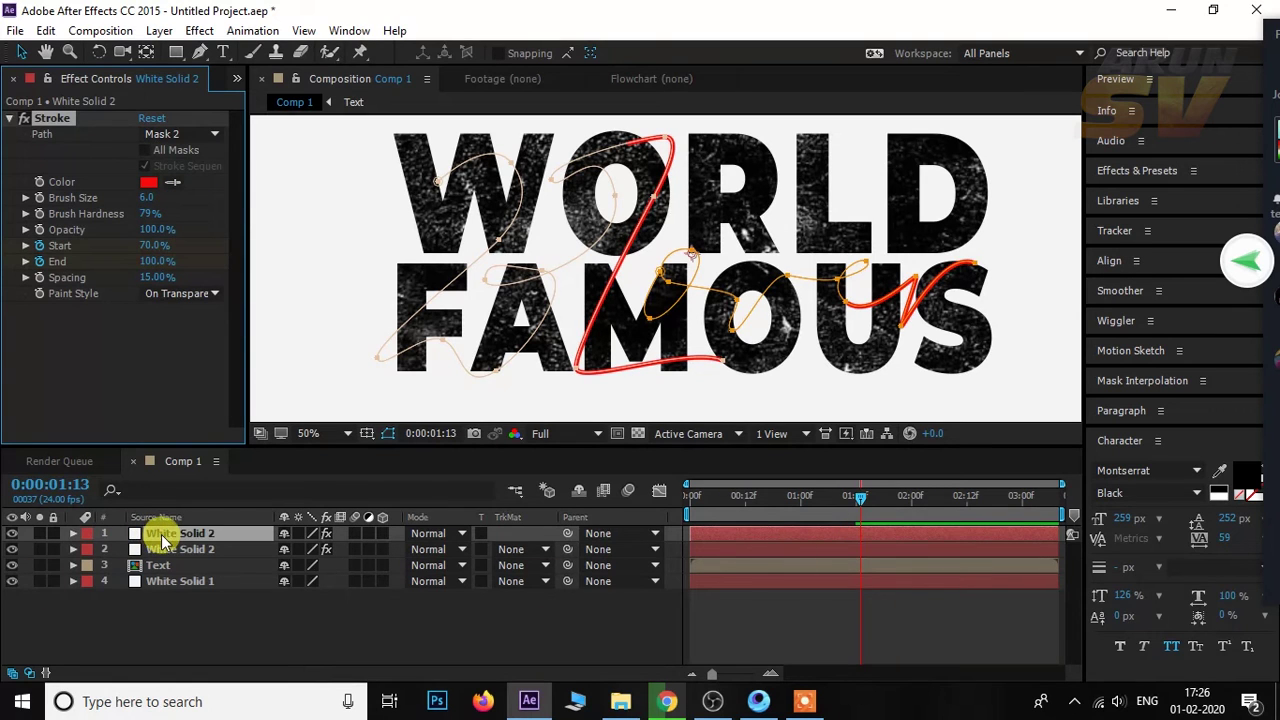
Shift the copy's Start and End keyframes so they begin at 1:13.
key(u)
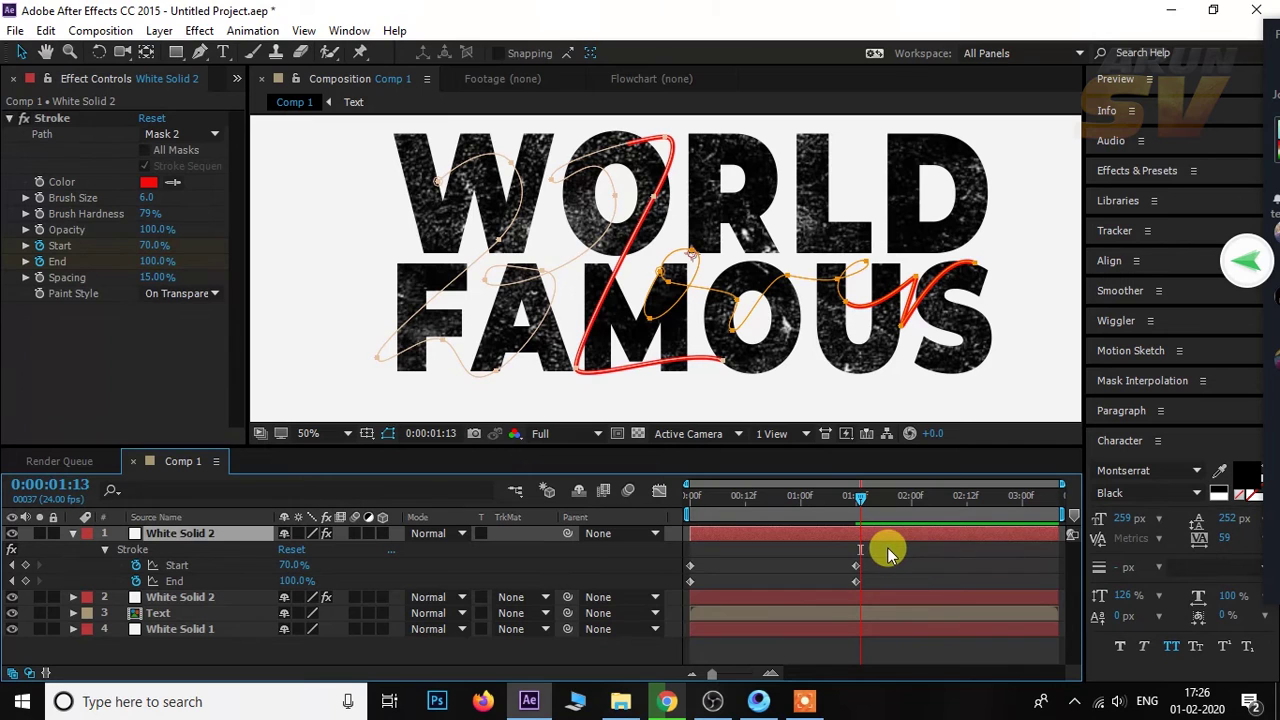
mouse_move(887, 547)
mouse_down()
mouse_move(686, 585)
mouse_move(858, 580)
mouse_up()
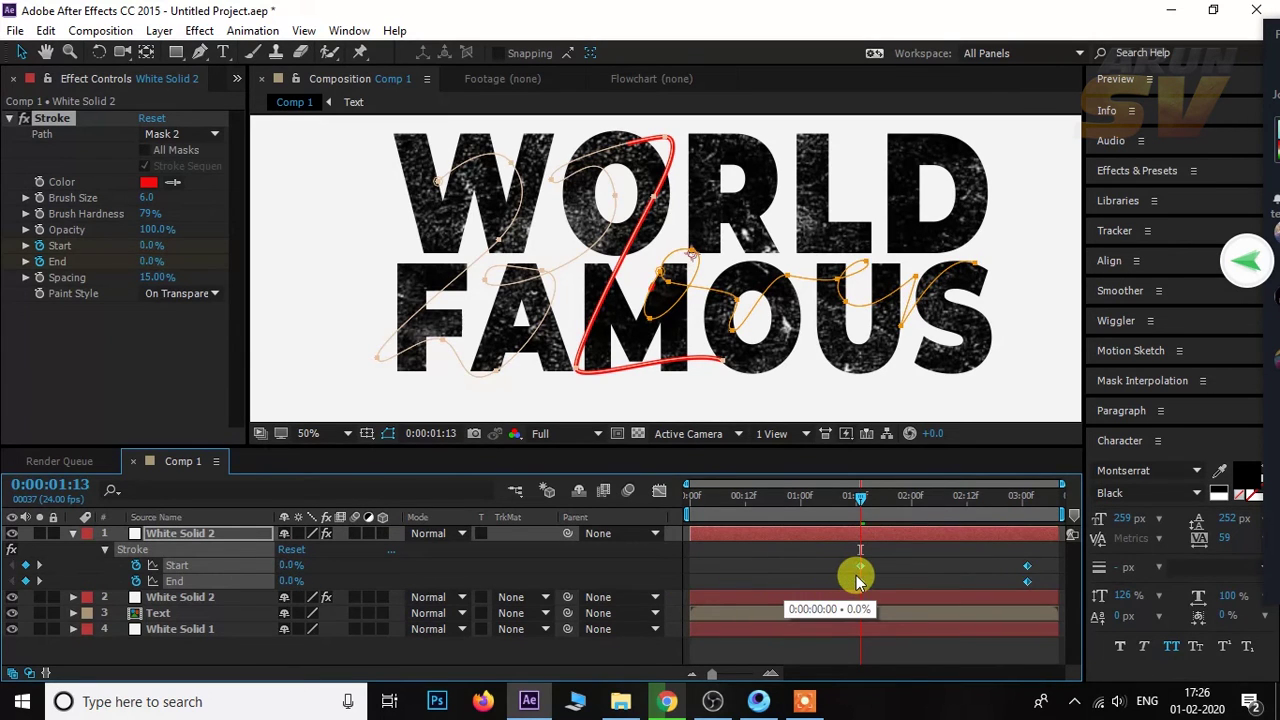
click(923, 572)
mouse_move(860, 500)
mouse_down()
mouse_move(953, 498)
mouse_move(866, 510)
mouse_up()
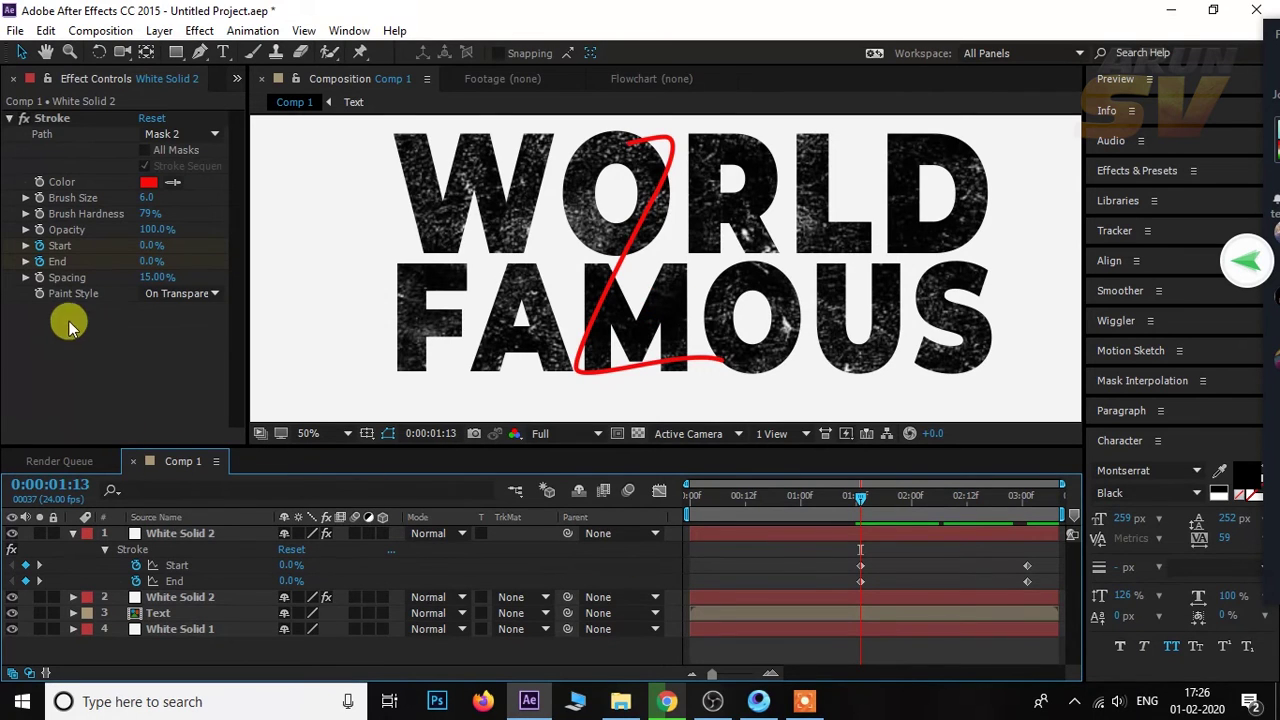
Remove the second stroke's Start animation and preview it writing on.
click(193, 535)
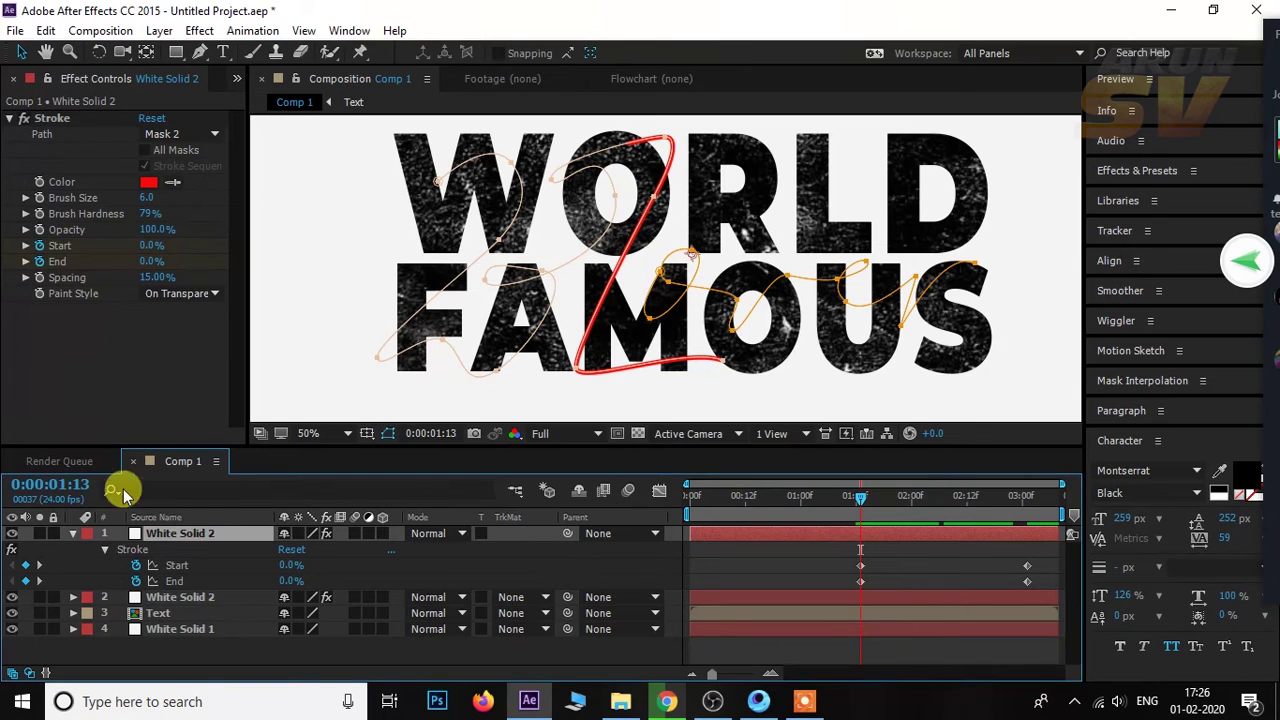
click(39, 246)
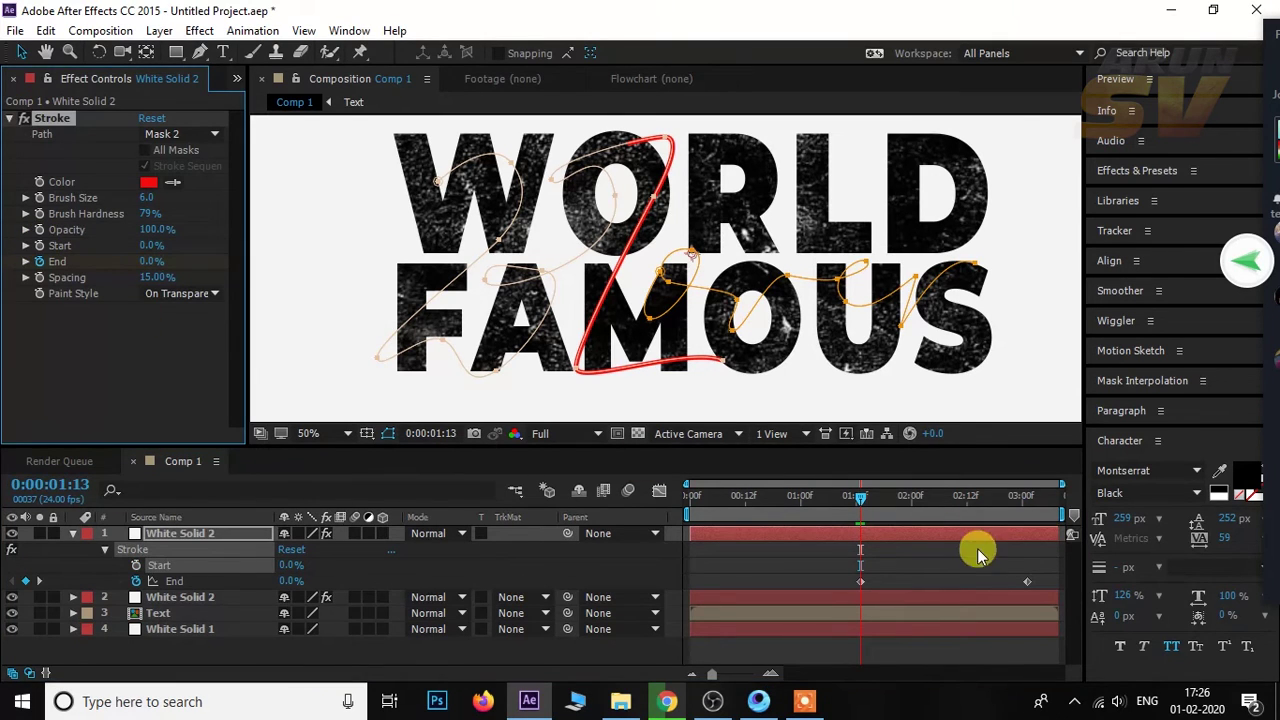
click(864, 504)
drag(873, 500, 1045, 490)
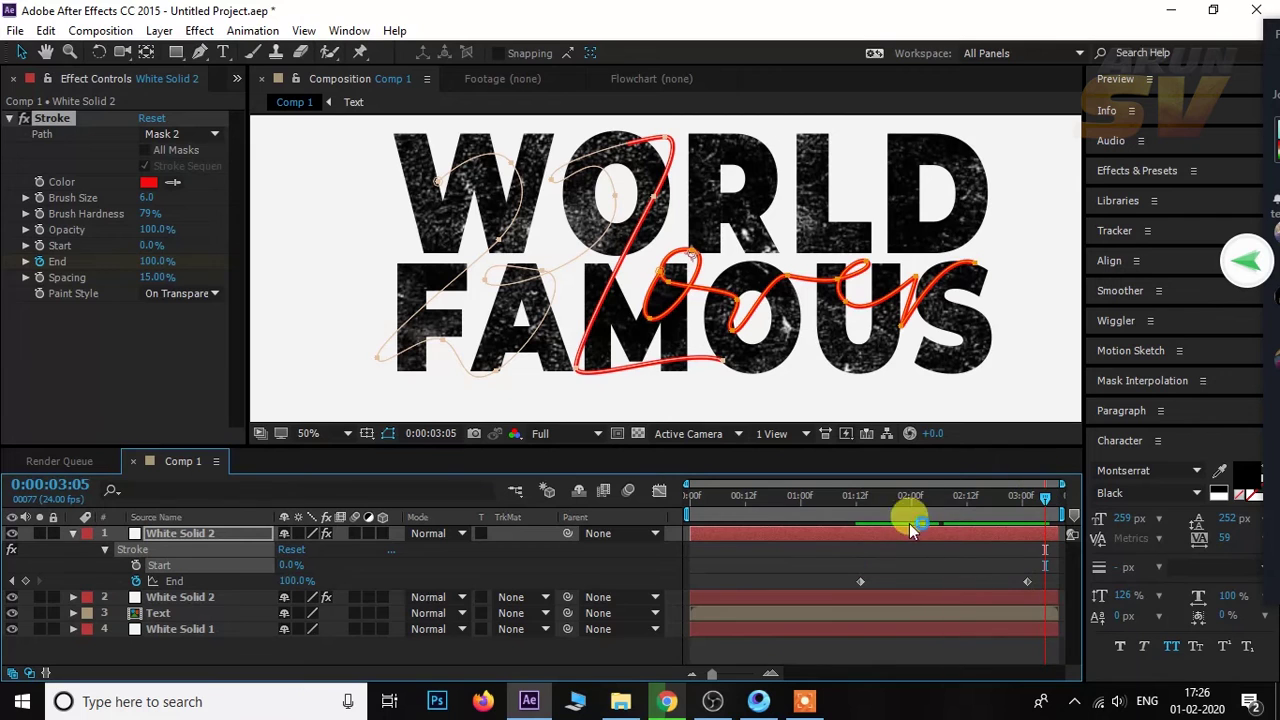
drag(808, 510, 663, 514)
click(588, 662)
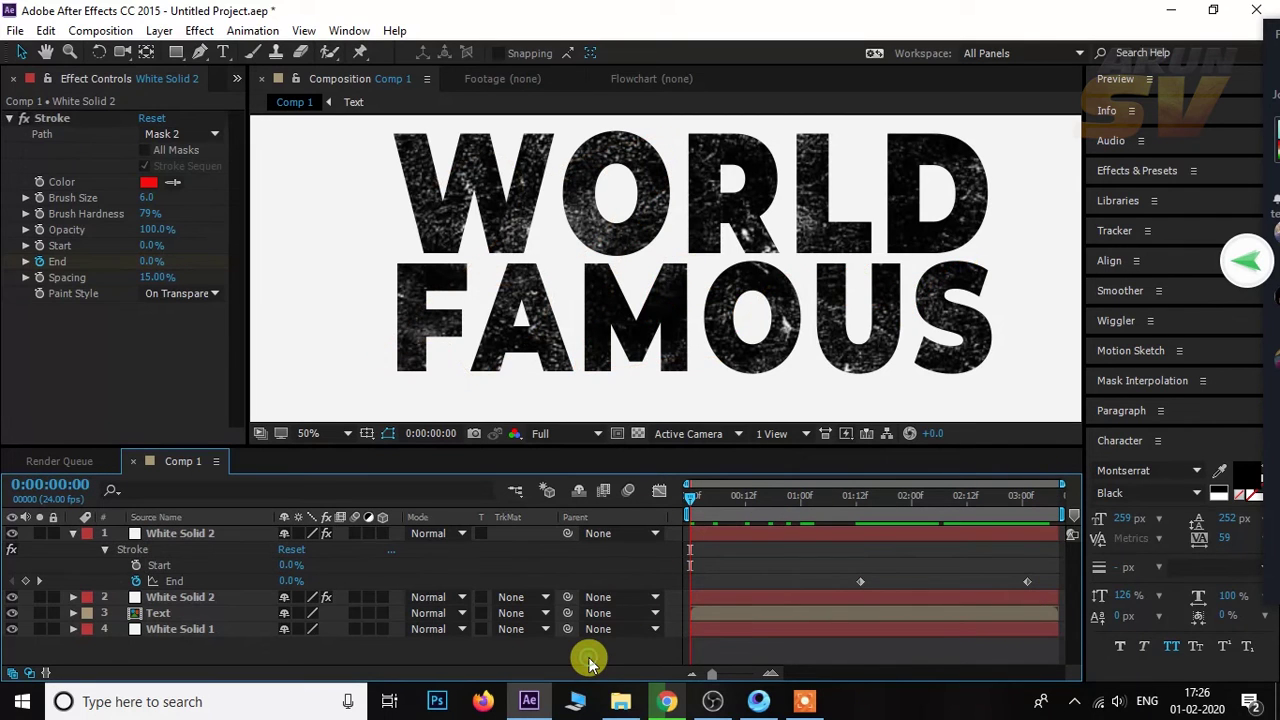
key(space)
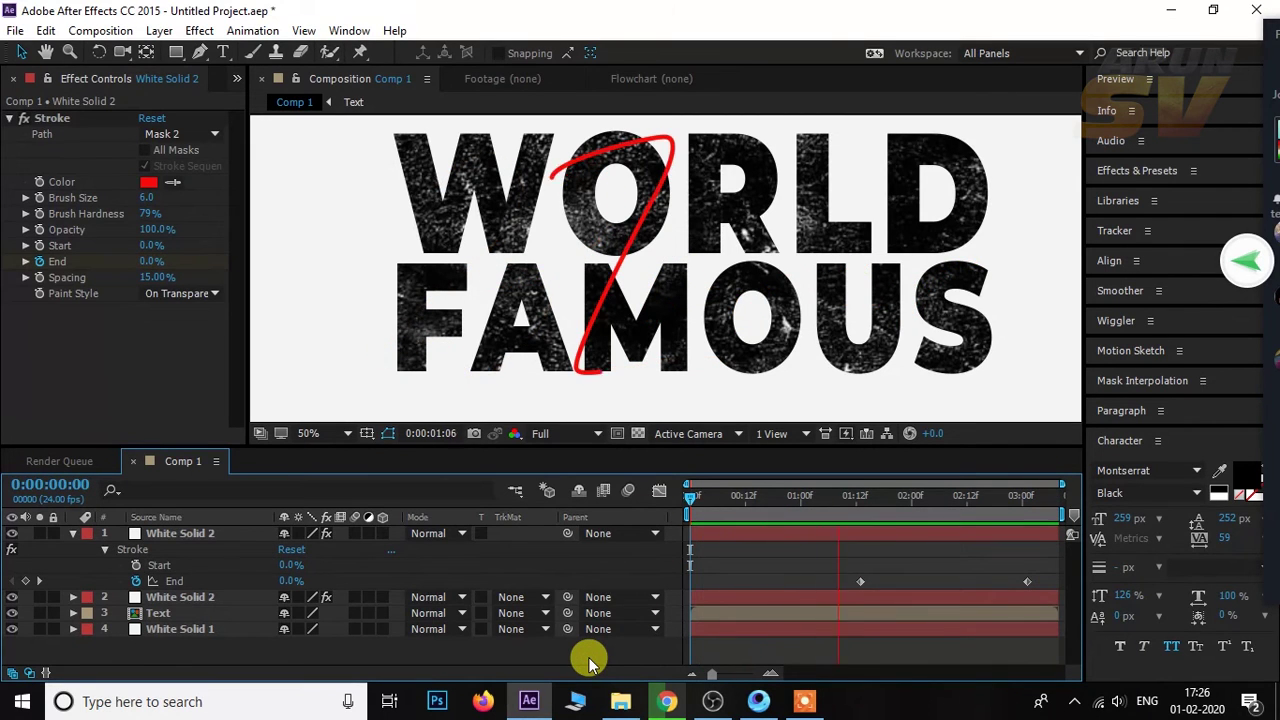
key(space)
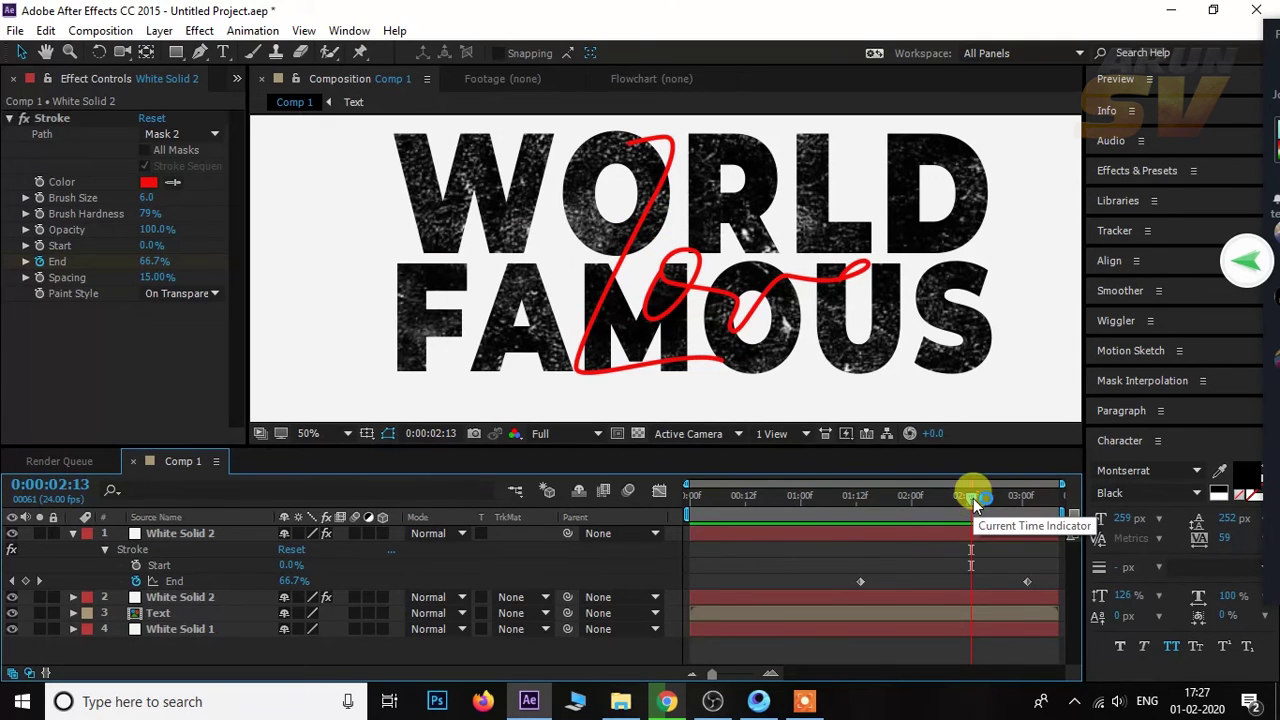
drag(970, 500, 868, 502)
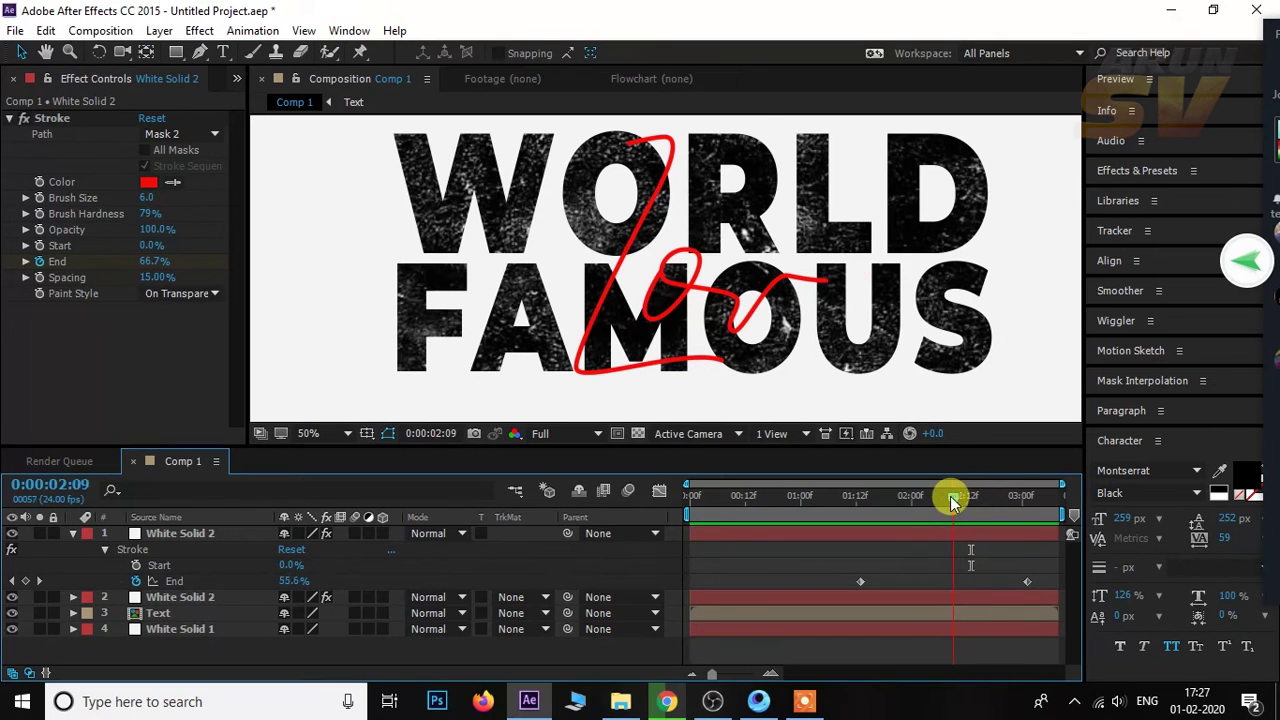
Duplicate the Text layer with Ctrl+D and drag the copy to the top of the stack.
click(159, 613)
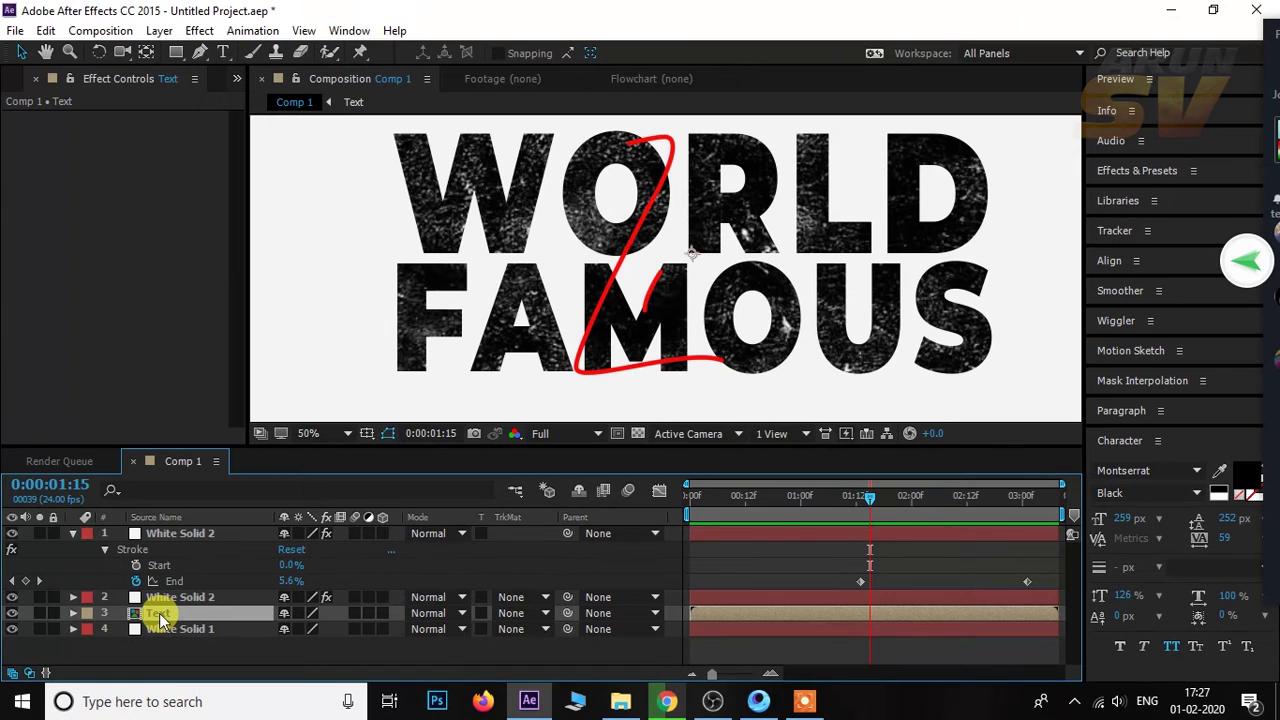
key(ctrl+d)
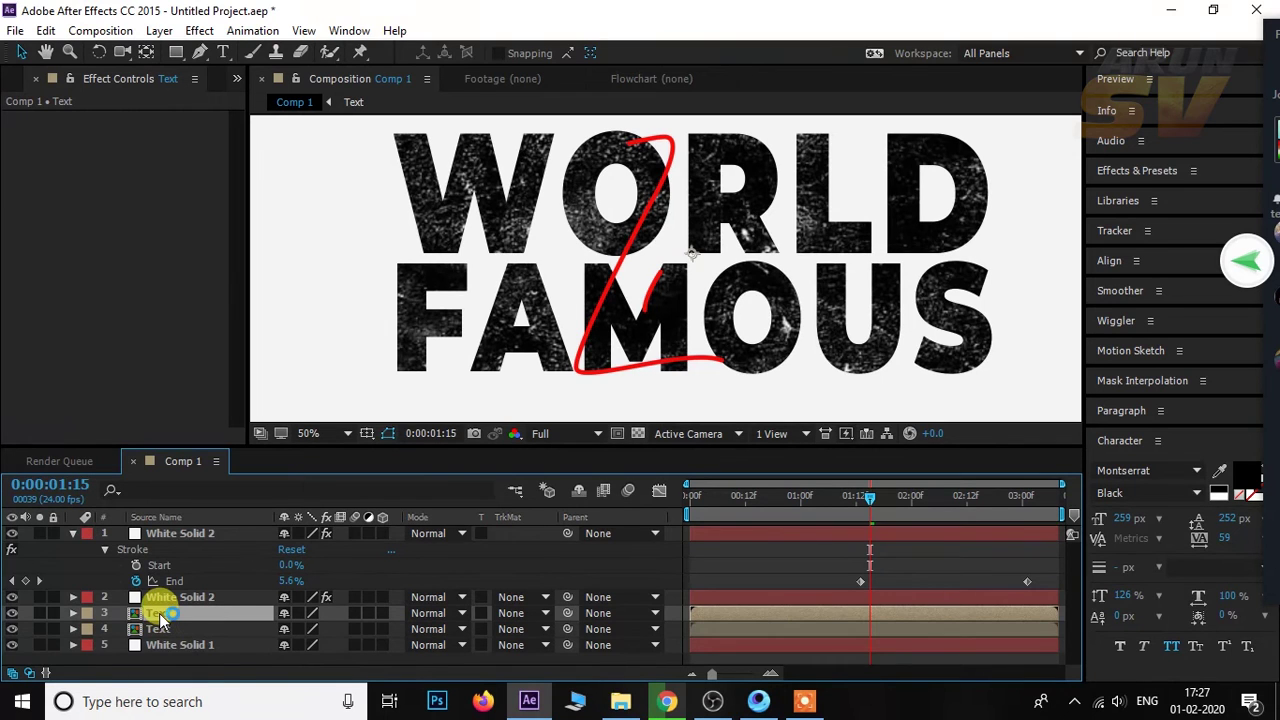
drag(159, 613, 190, 534)
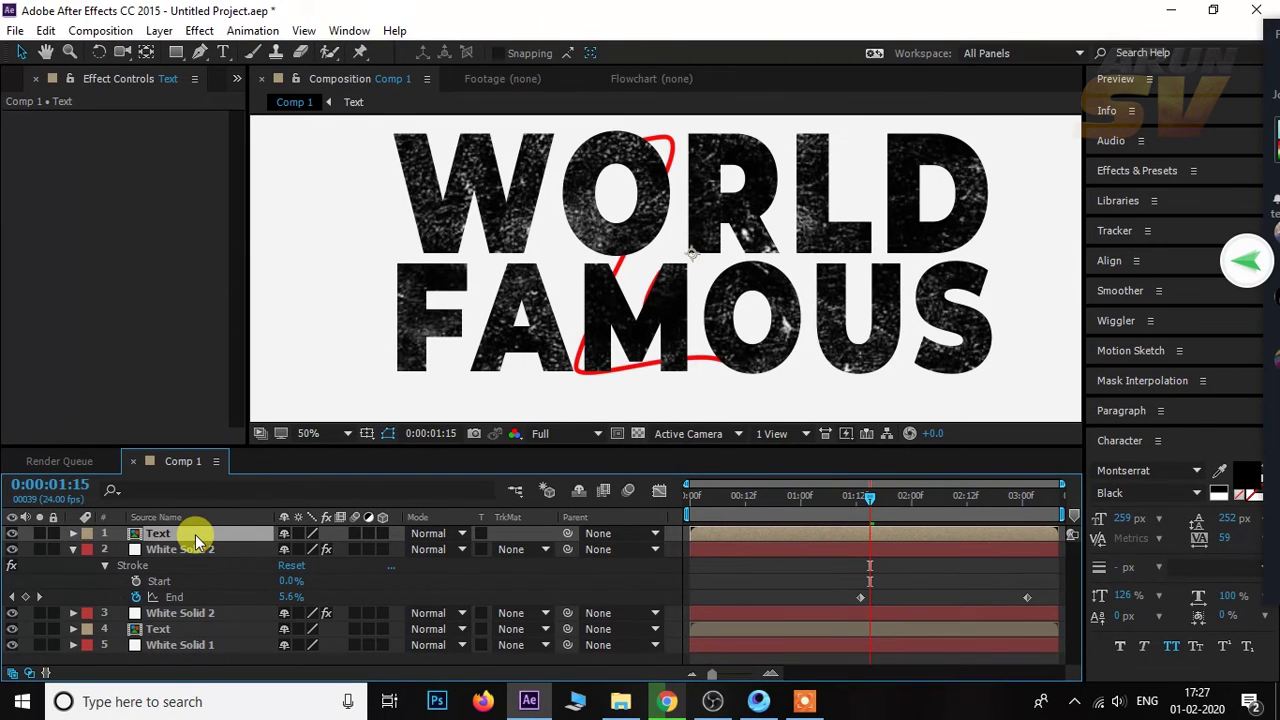
Open the top Text layer in its own Layer viewer, docked beside the composition.
double_click(163, 534)
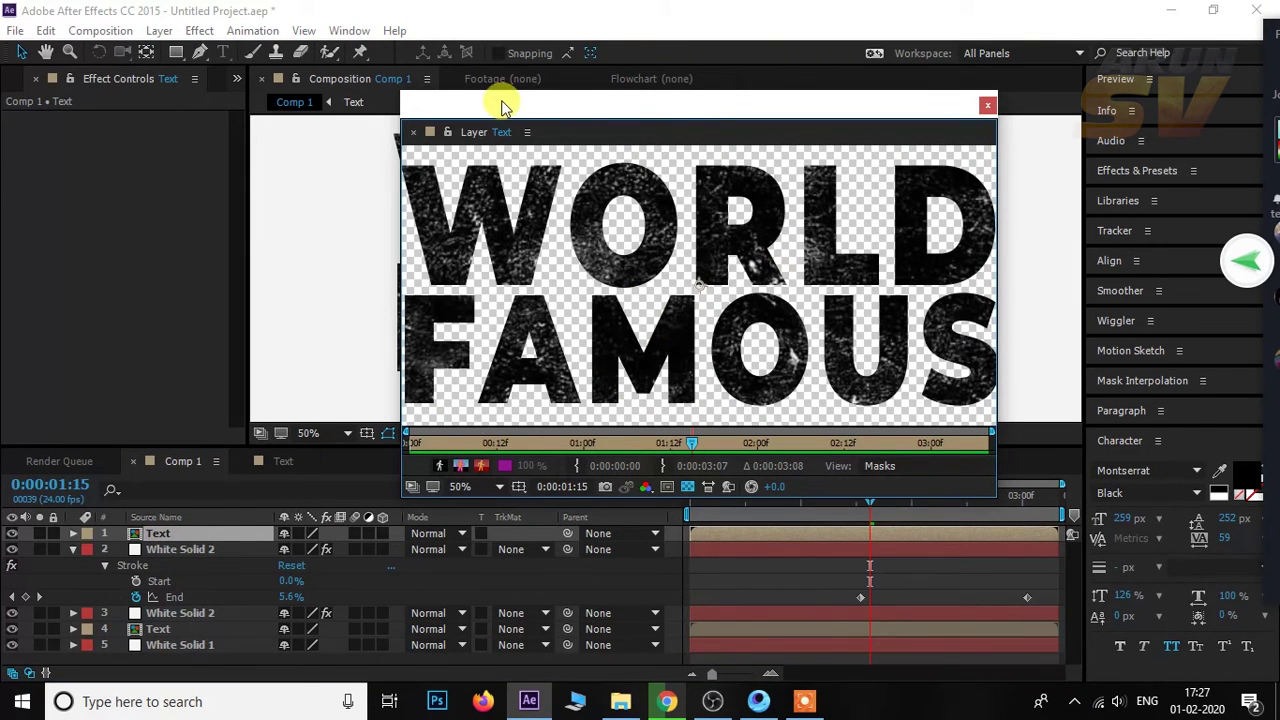
drag(503, 105, 633, 128)
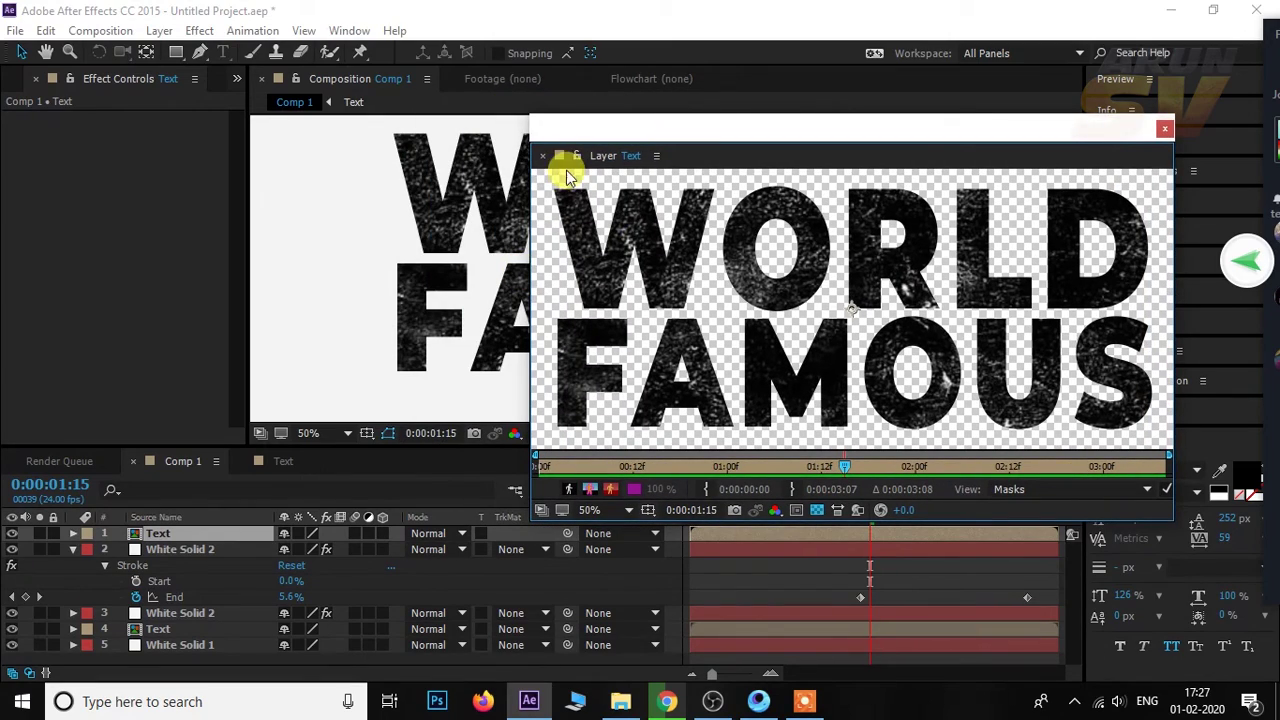
click(655, 158)
mouse_move(533, 150)
mouse_down()
mouse_move(545, 110)
mouse_move(598, 85)
mouse_up()
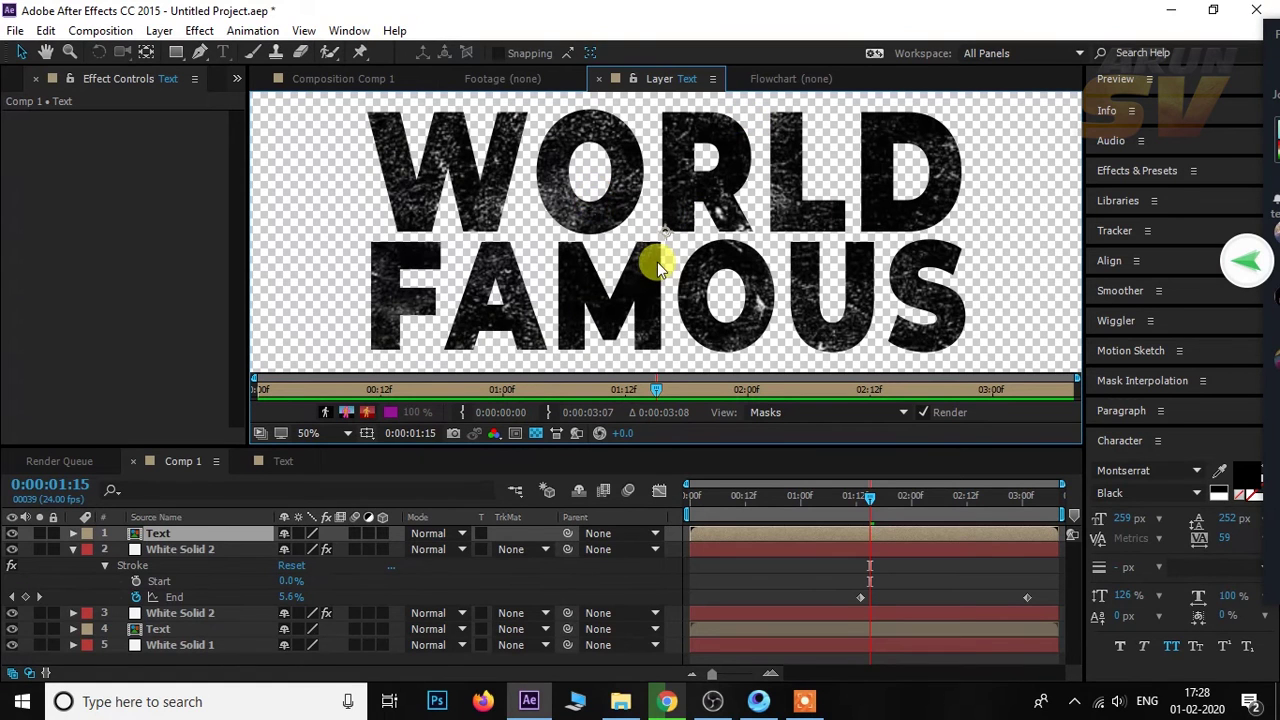
Undock the Layer viewer into a floating window at the top right and zoom the composition out.
click(712, 84)
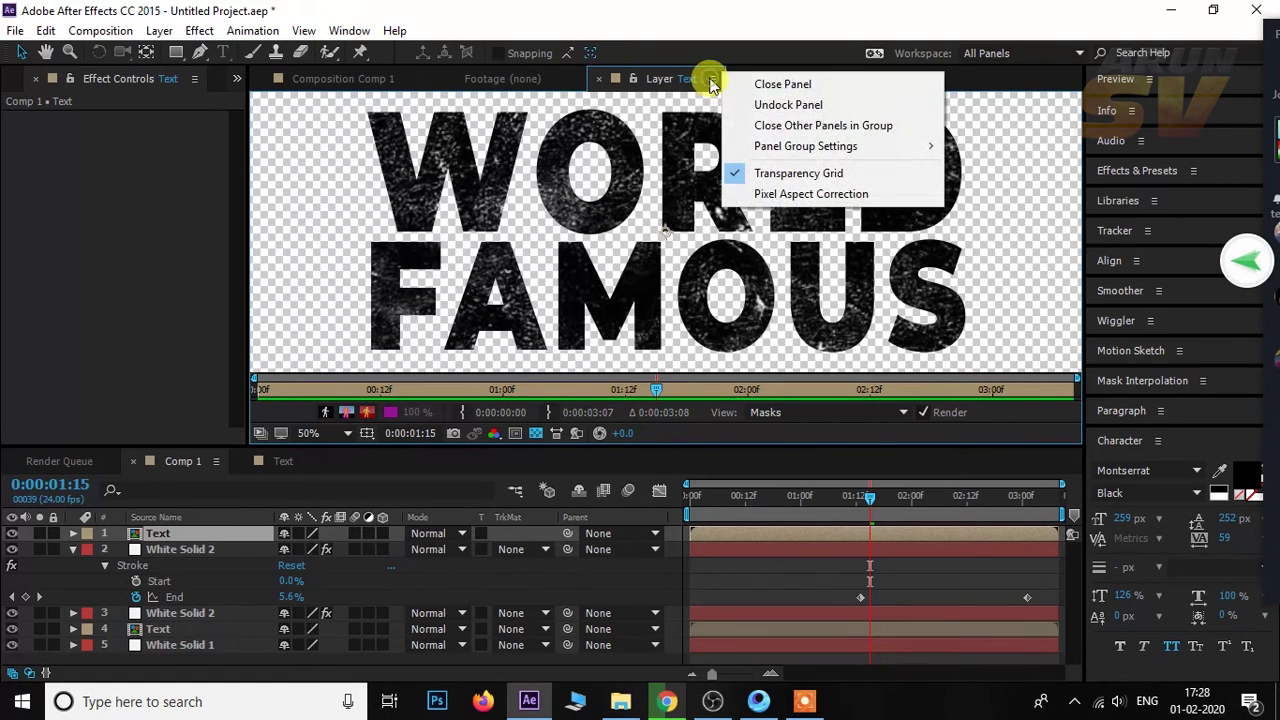
click(768, 106)
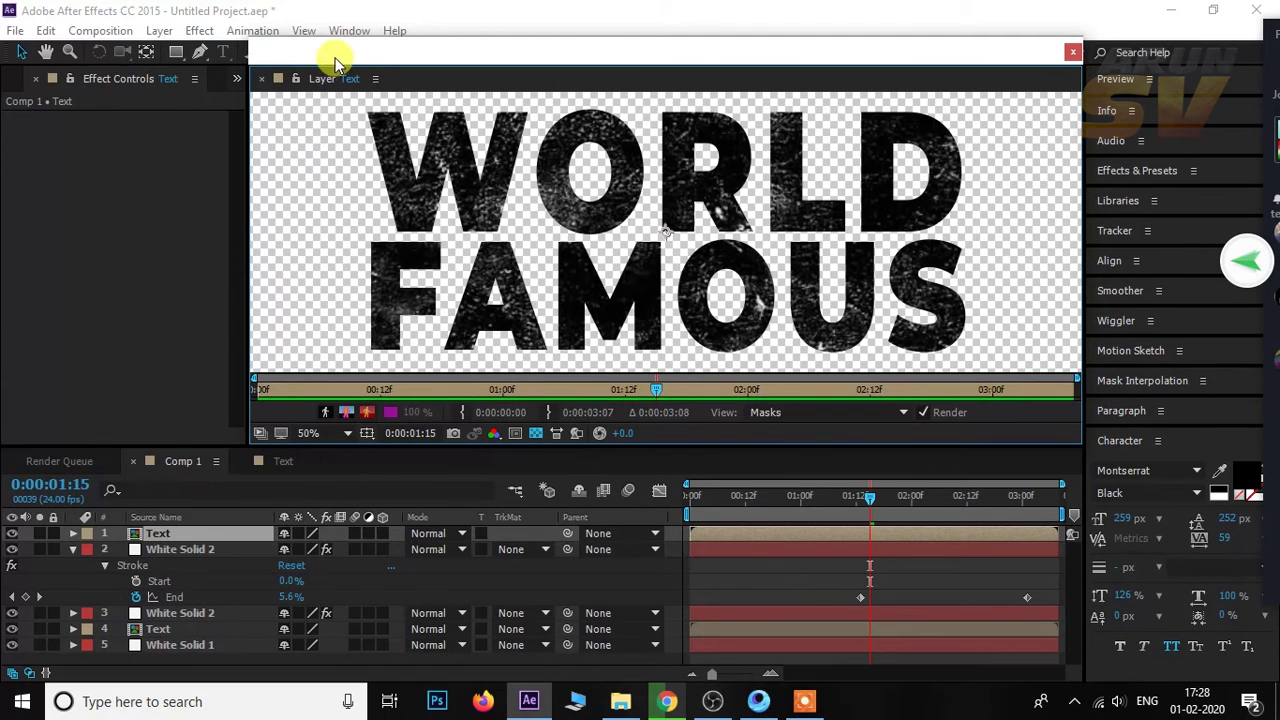
drag(335, 62, 436, 192)
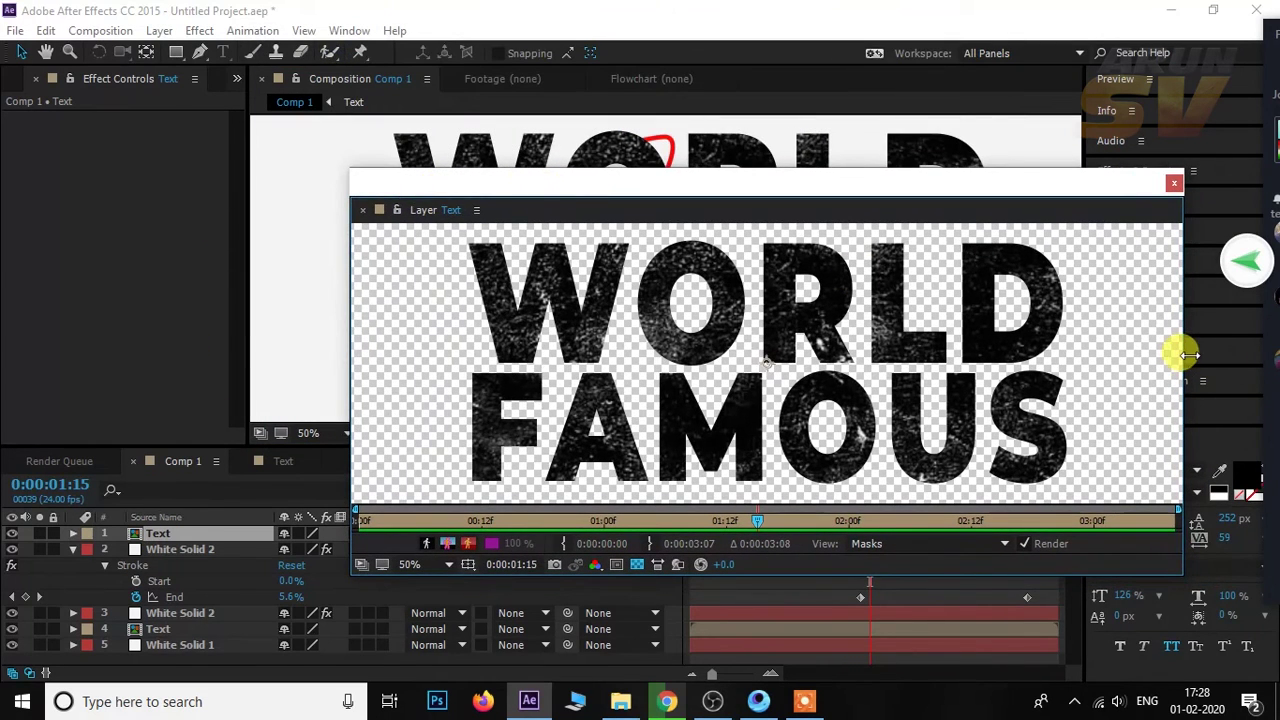
drag(1185, 355, 998, 350)
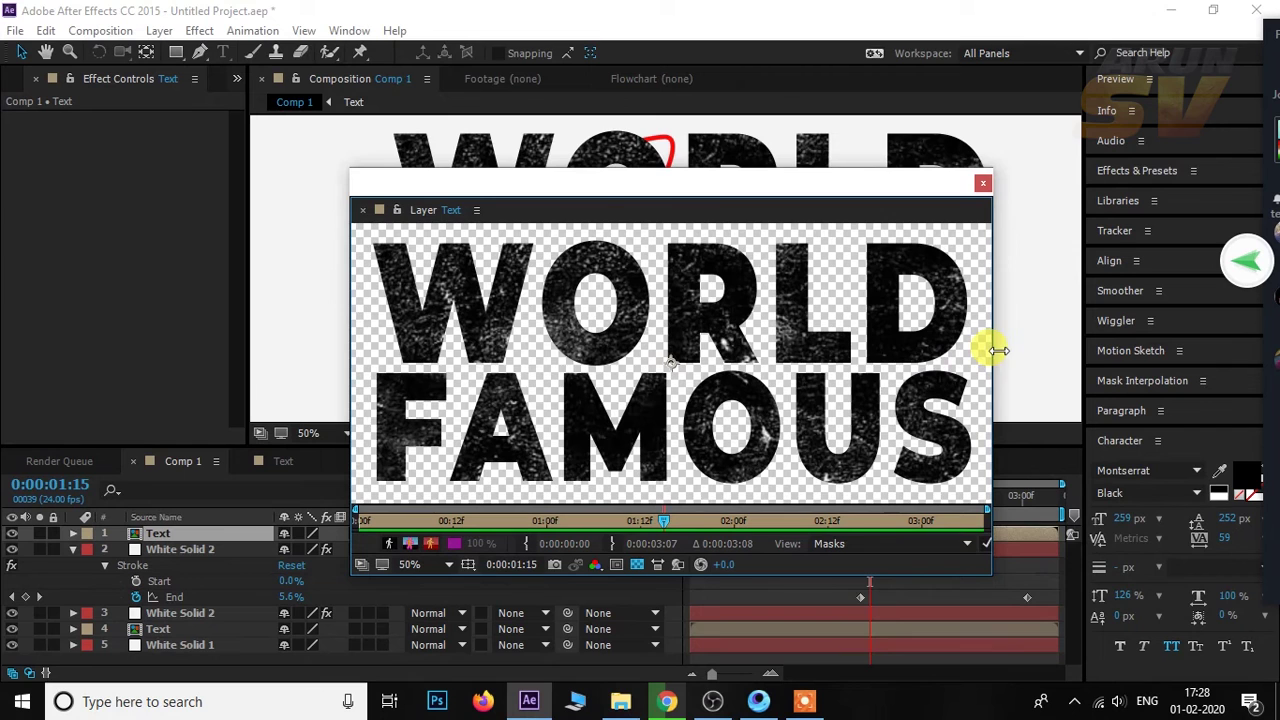
drag(571, 185, 899, 139)
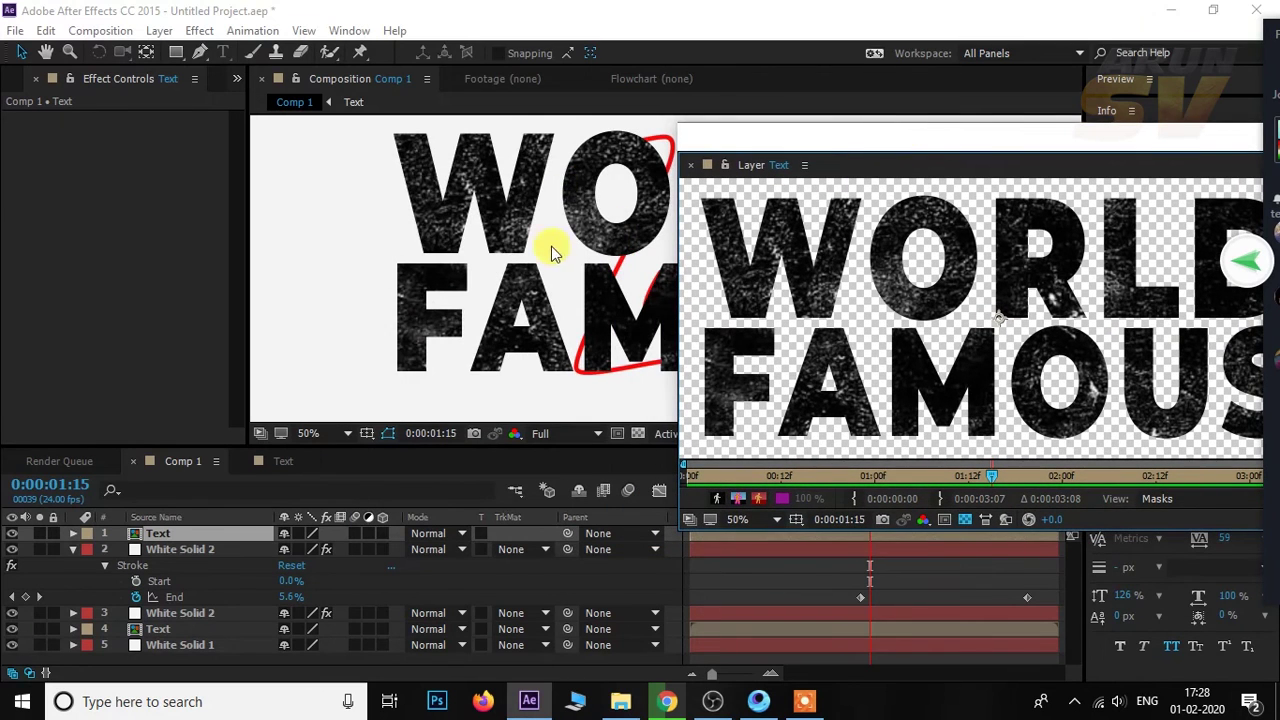
scroll(551, 246, down, 2)
drag(723, 503, 703, 505)
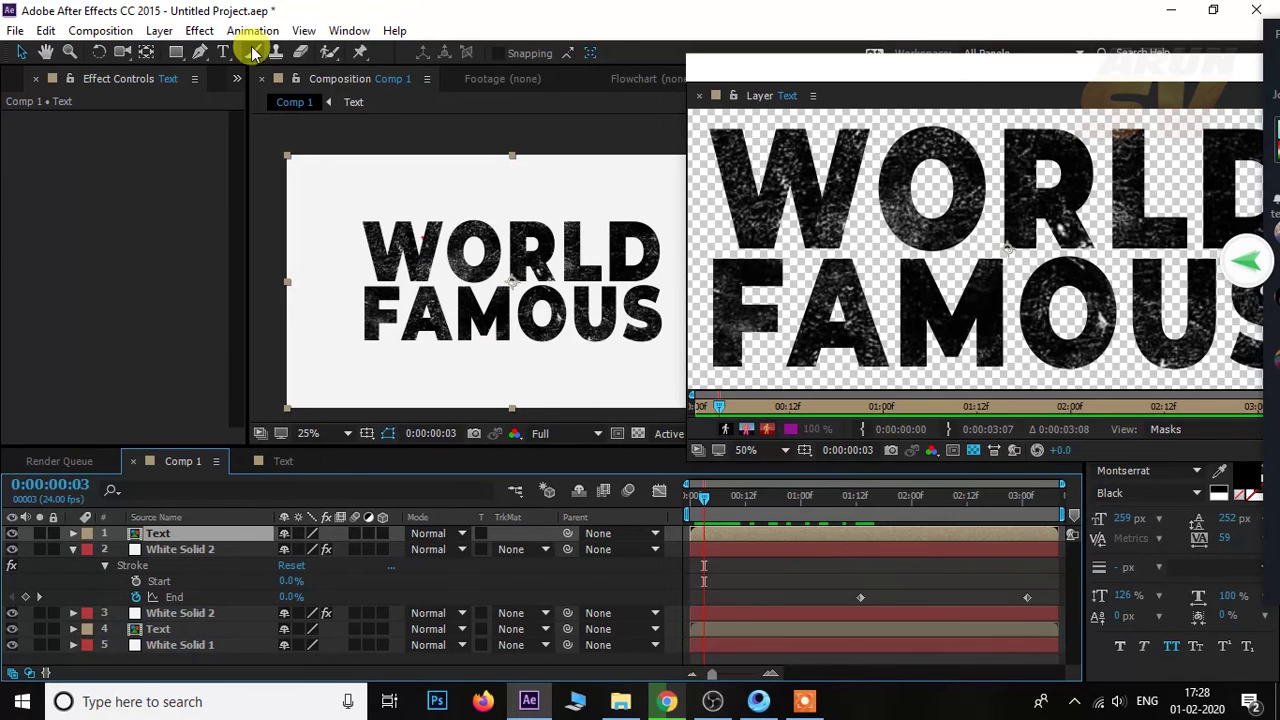
With the Eraser tool, erase parts of the W where the stroke crosses, frames 0 to 9.
click(303, 53)
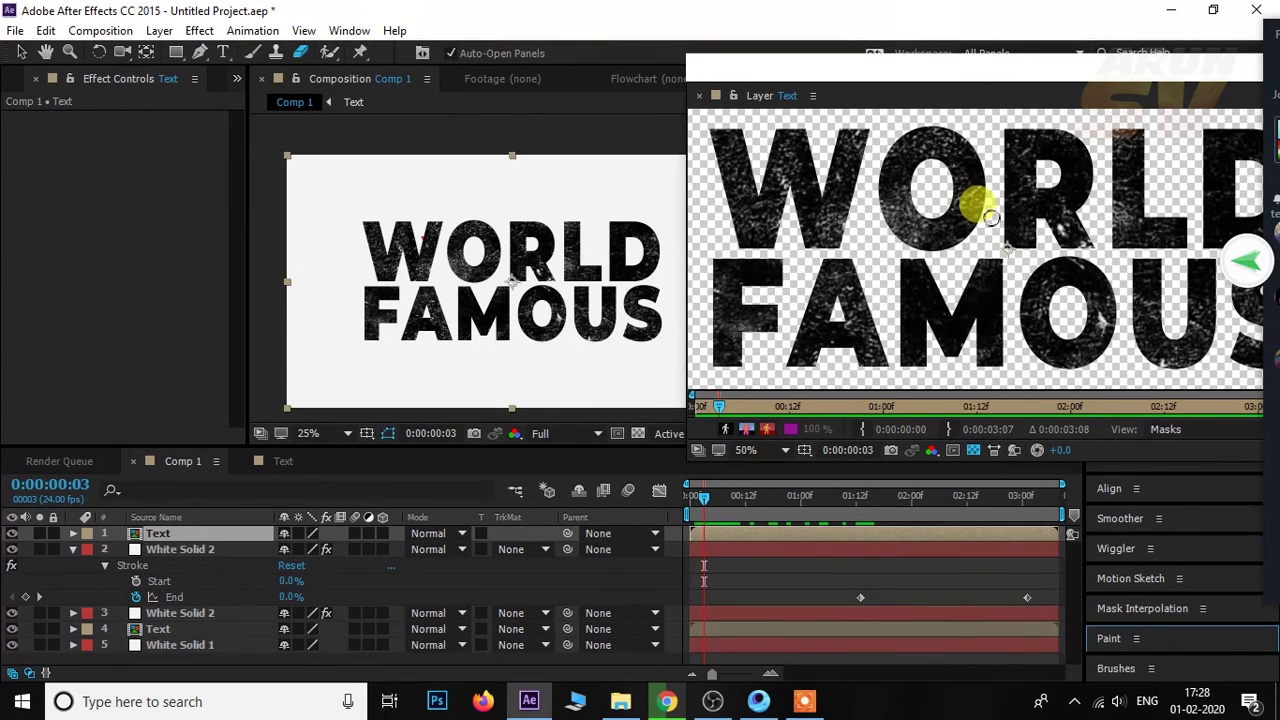
click(826, 151)
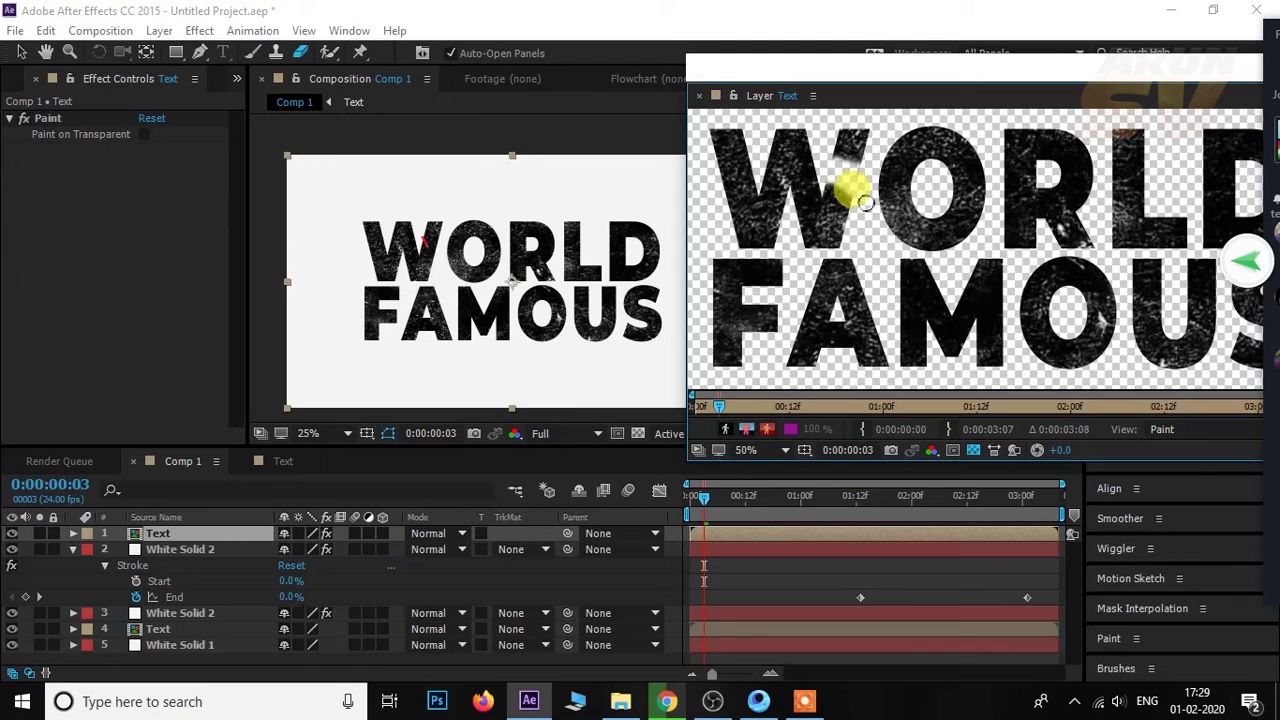
mouse_move(858, 203)
mouse_down()
mouse_move(871, 229)
mouse_move(837, 244)
mouse_up()
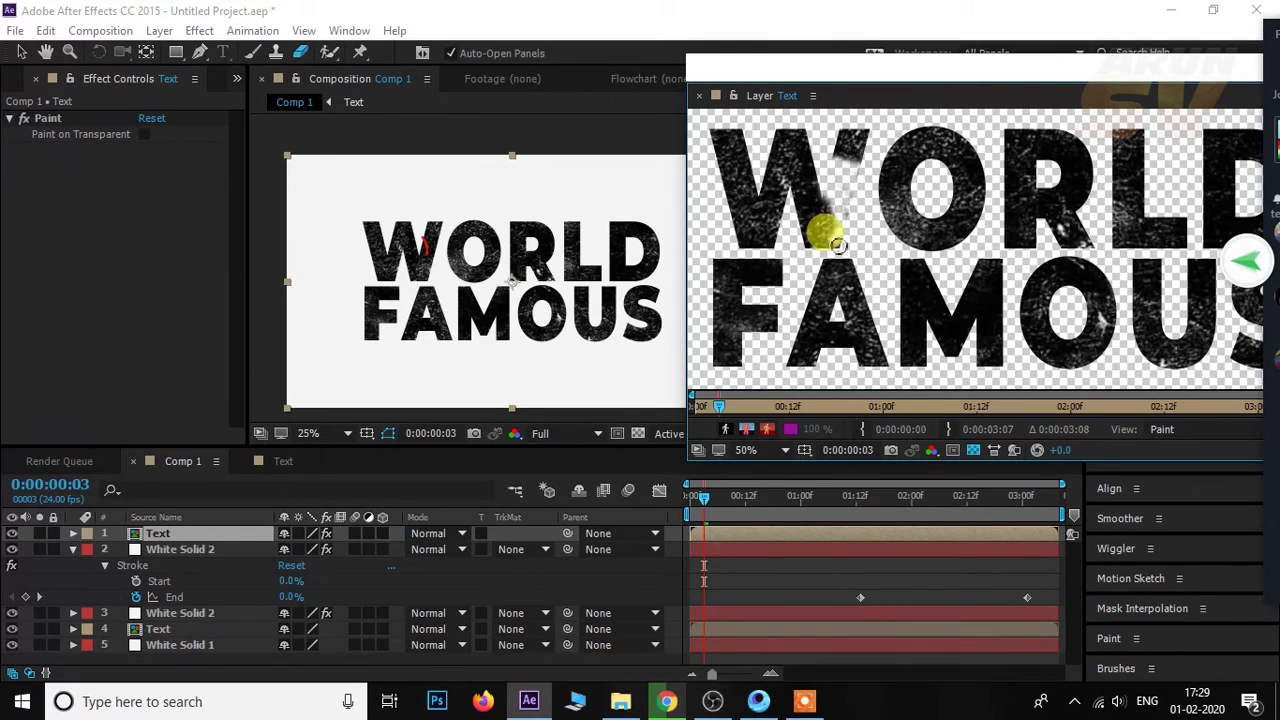
drag(703, 503, 713, 495)
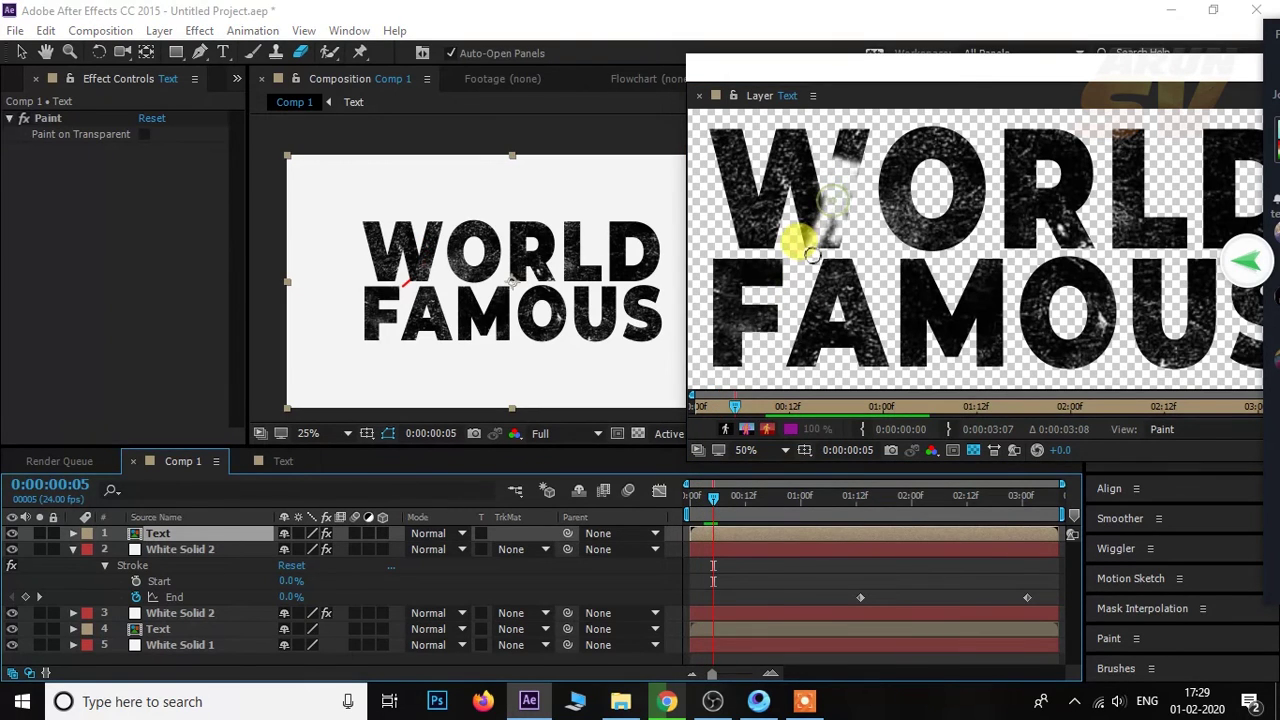
mouse_move(800, 249)
mouse_down()
mouse_move(830, 236)
mouse_move(814, 254)
mouse_up()
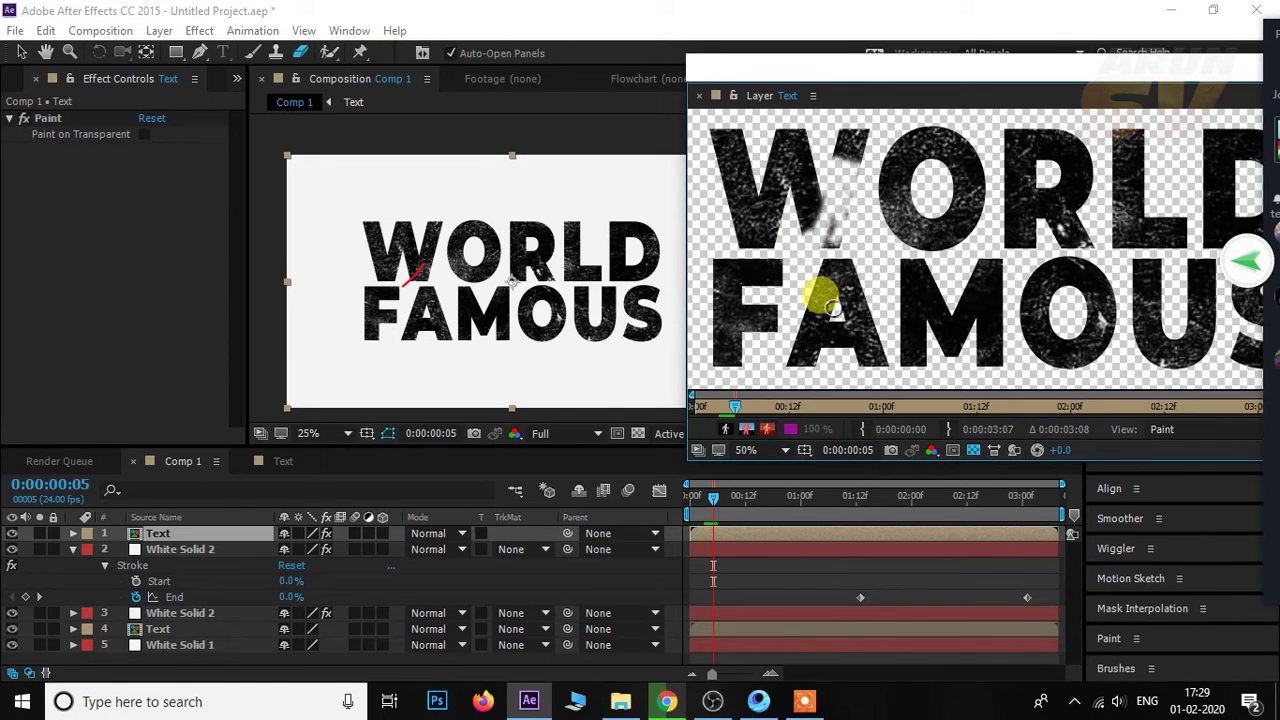
drag(718, 500, 730, 500)
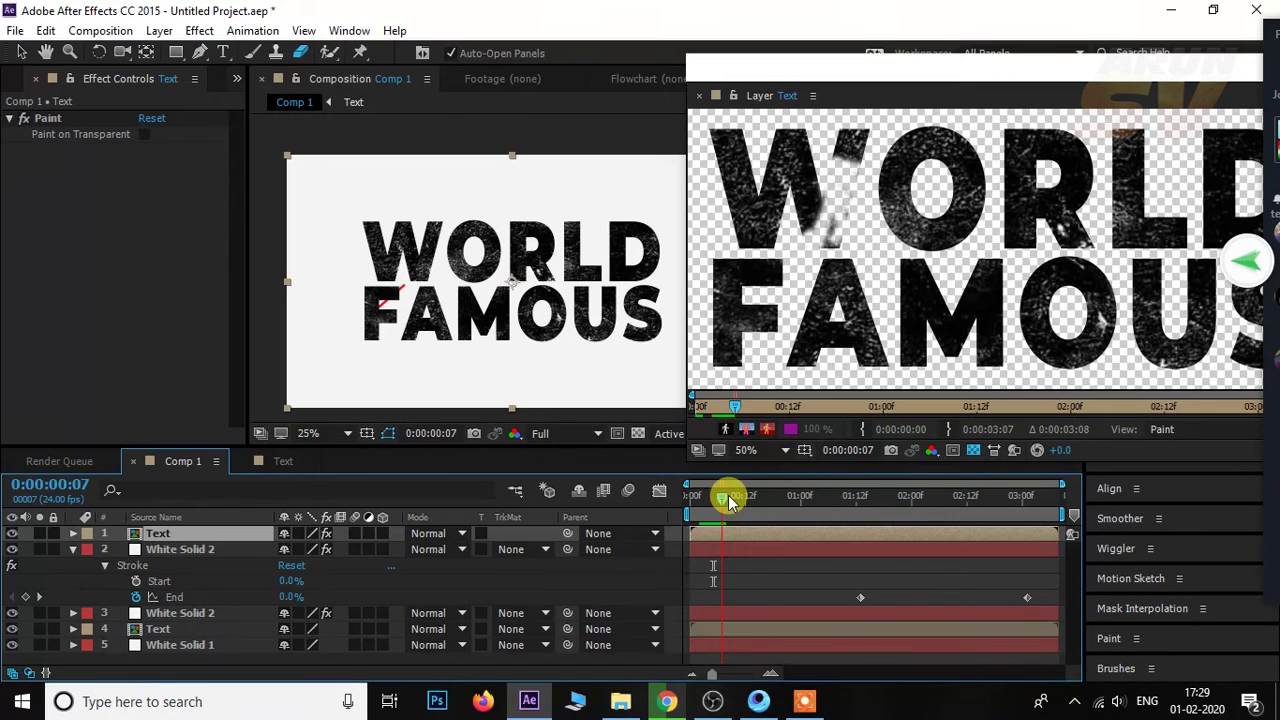
drag(730, 500, 739, 501)
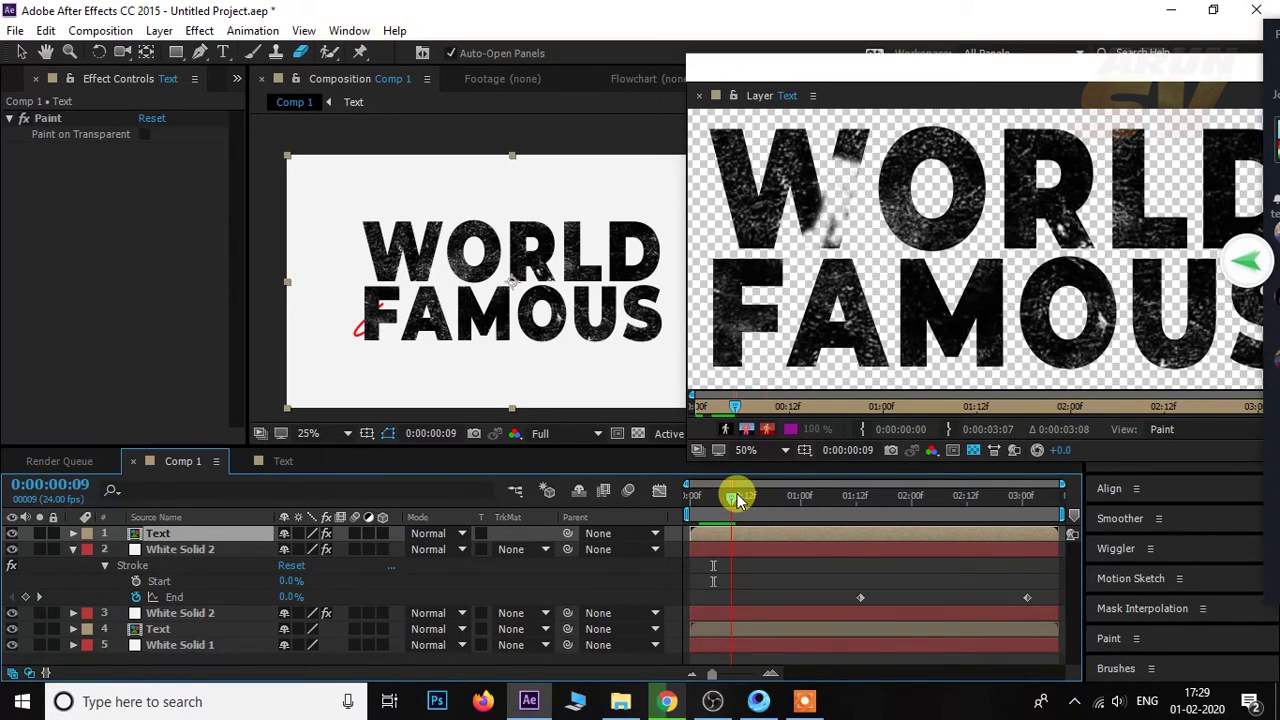
Erase the lower left of the F, then advance frame by frame to frame 23.
drag(744, 342, 712, 364)
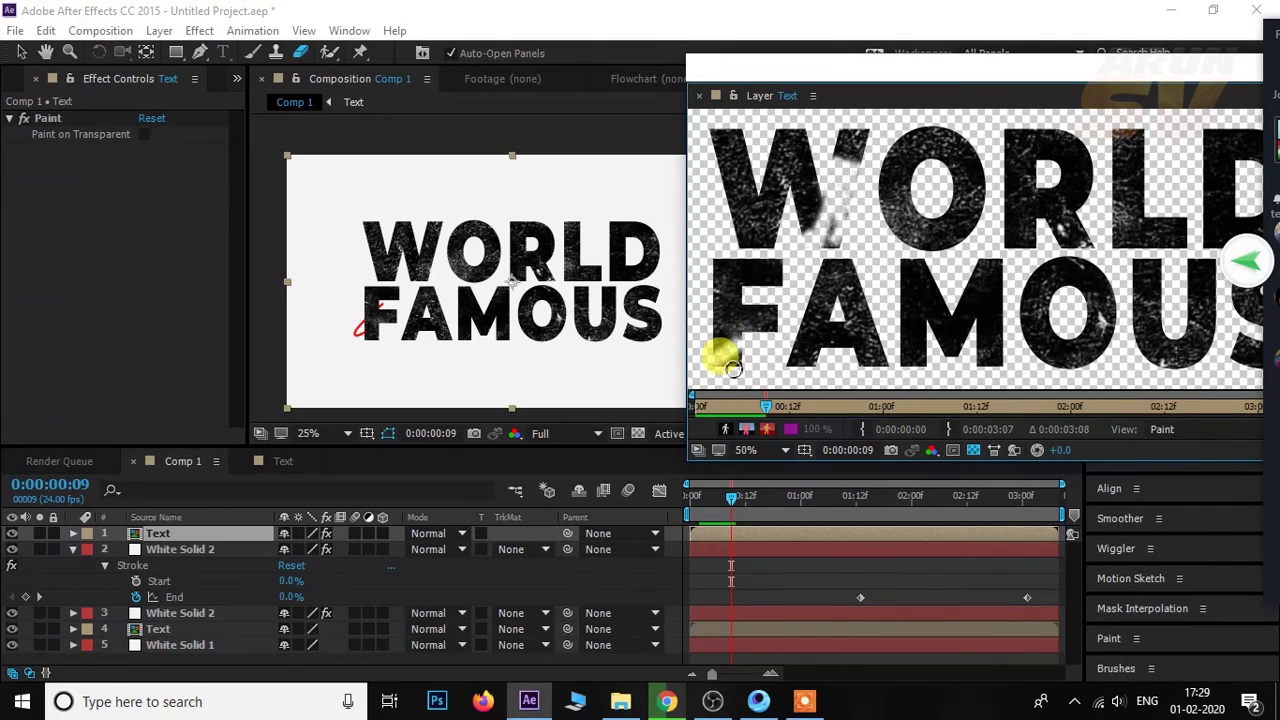
drag(740, 337, 707, 355)
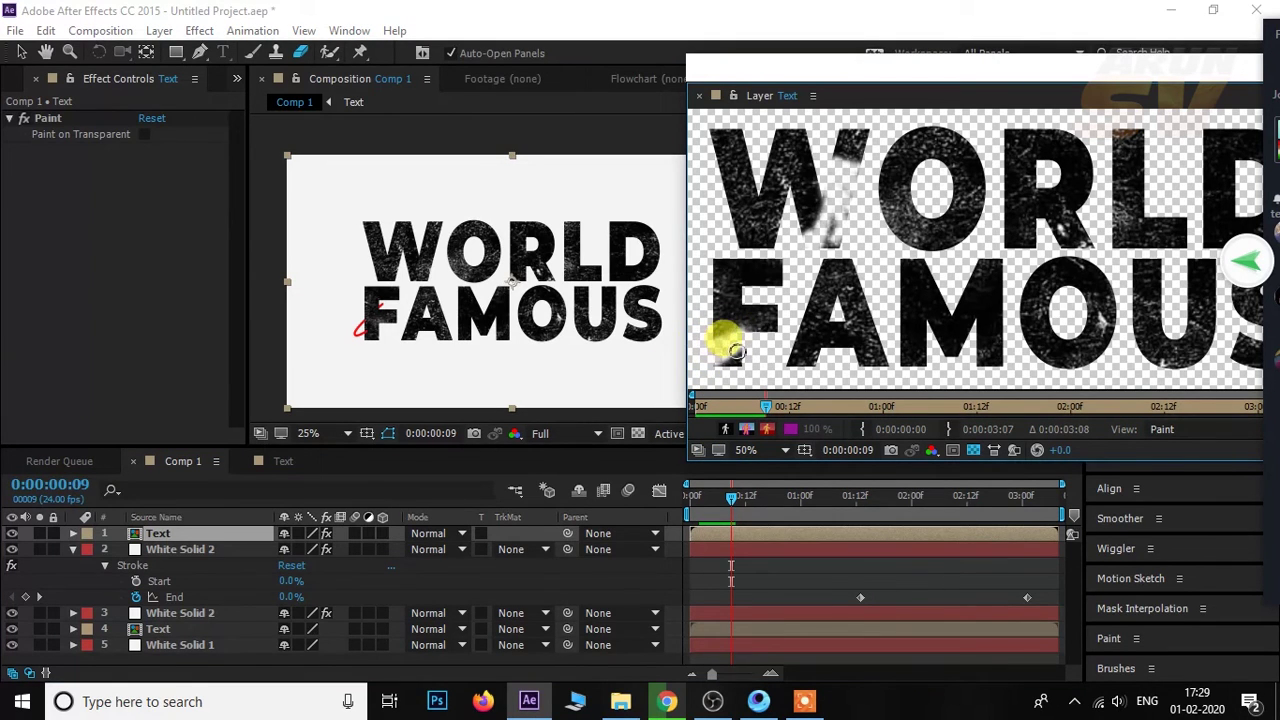
click(736, 498)
drag(737, 505, 744, 497)
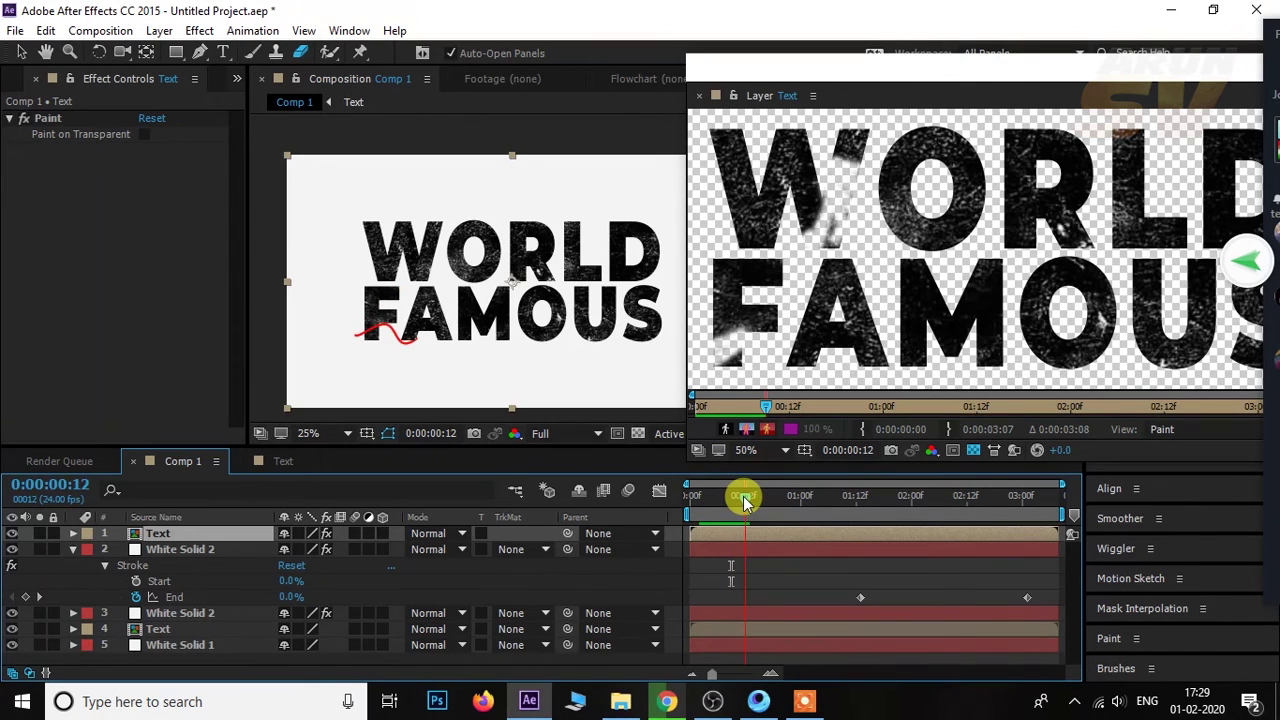
drag(753, 500, 768, 498)
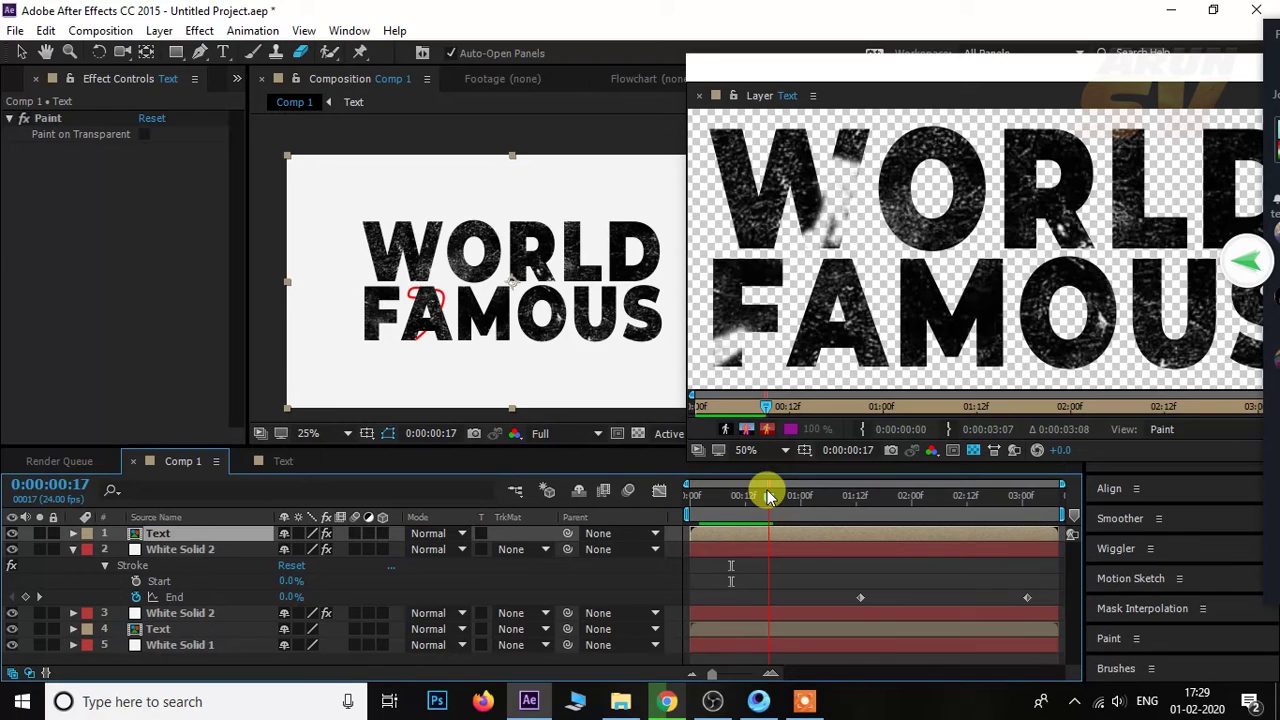
drag(768, 497, 768, 497)
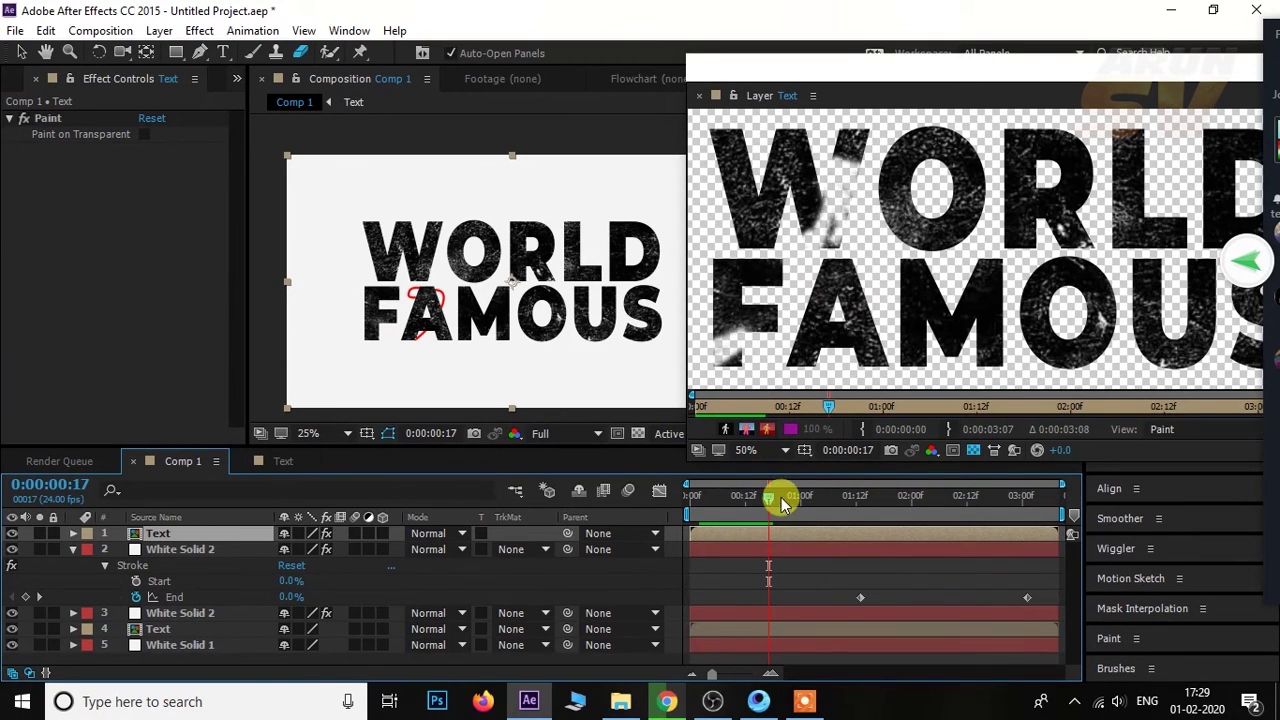
drag(773, 497, 774, 497)
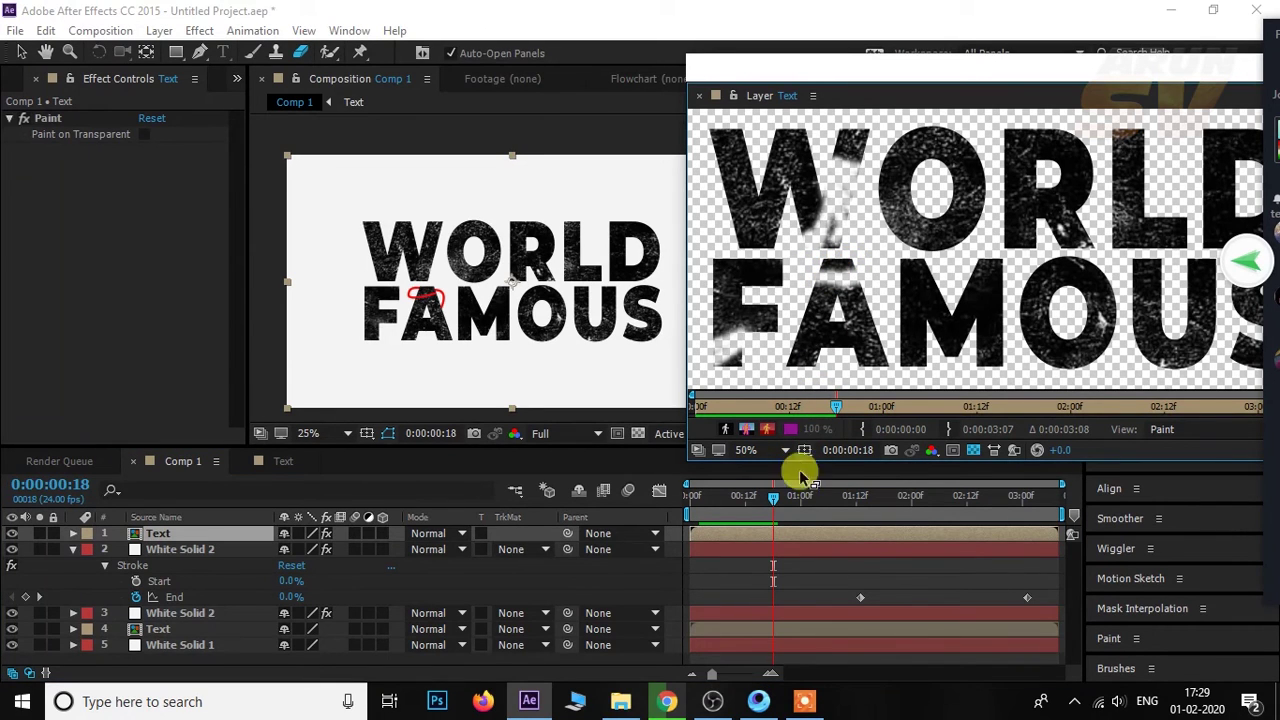
drag(773, 497, 786, 494)
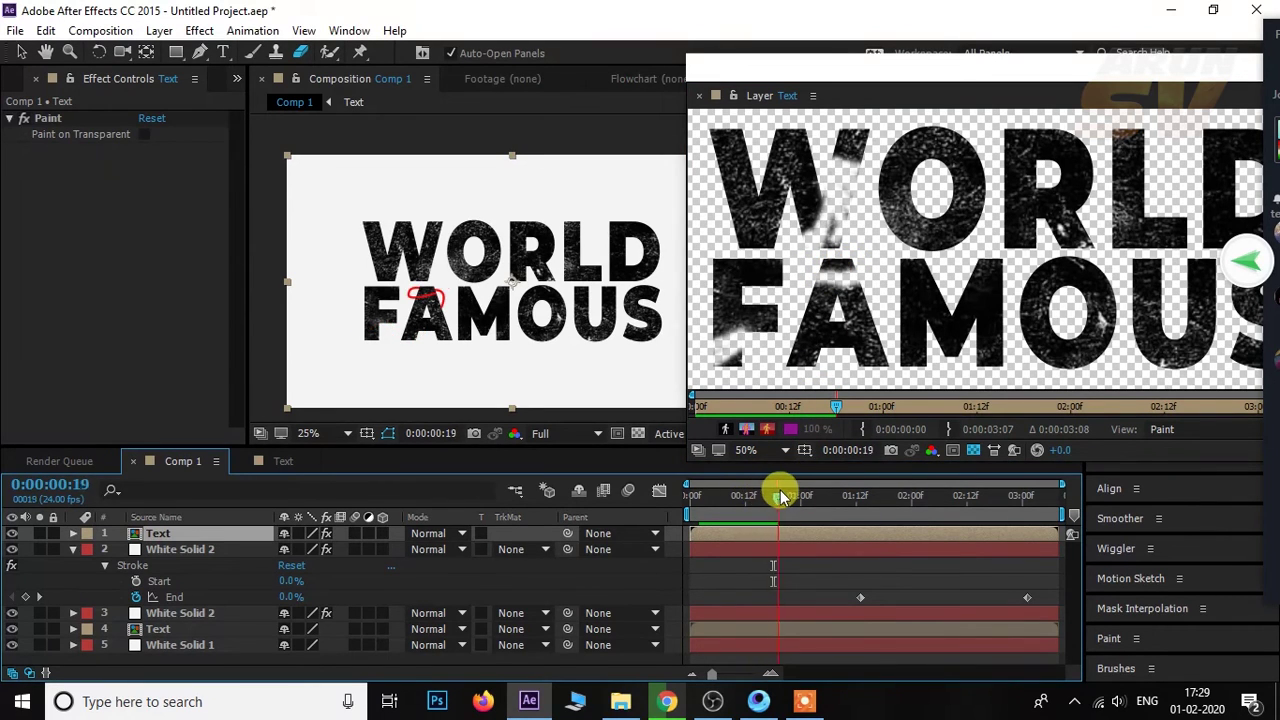
drag(788, 494, 799, 490)
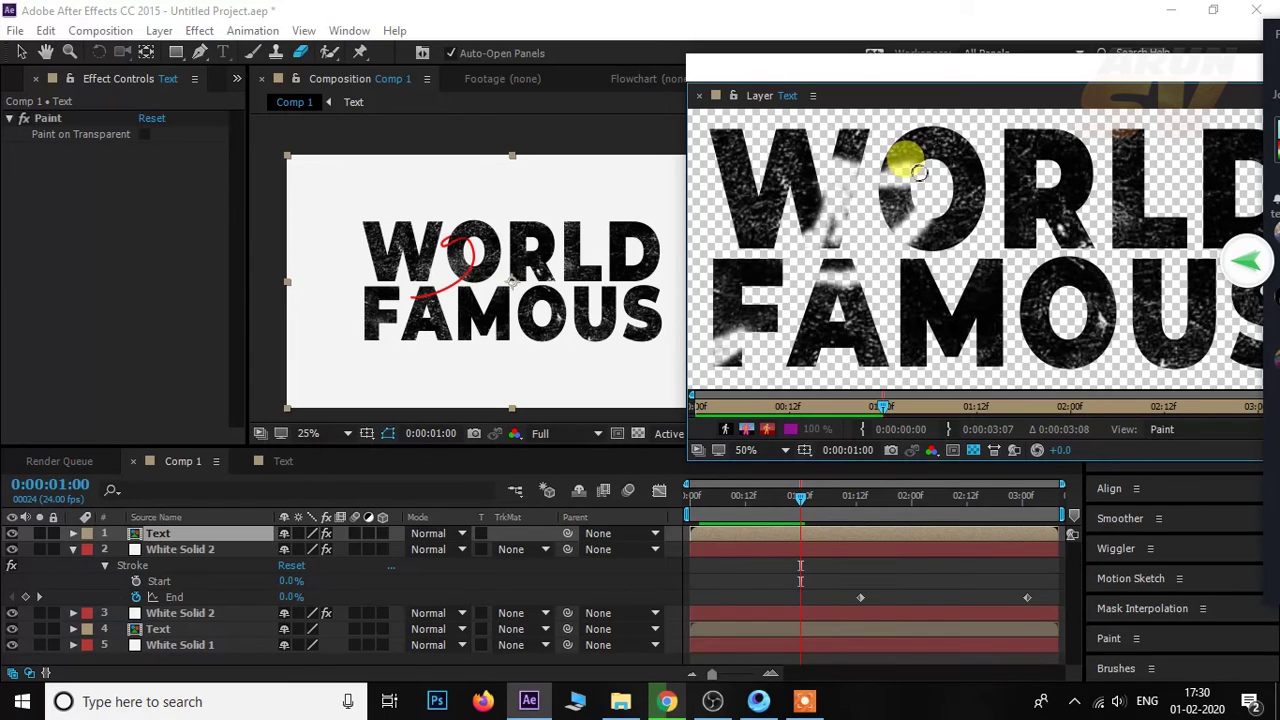
Erase a trail down into FAMOUS and along the stroke's path while advancing from 1:03 to 2:02.
drag(806, 497, 857, 490)
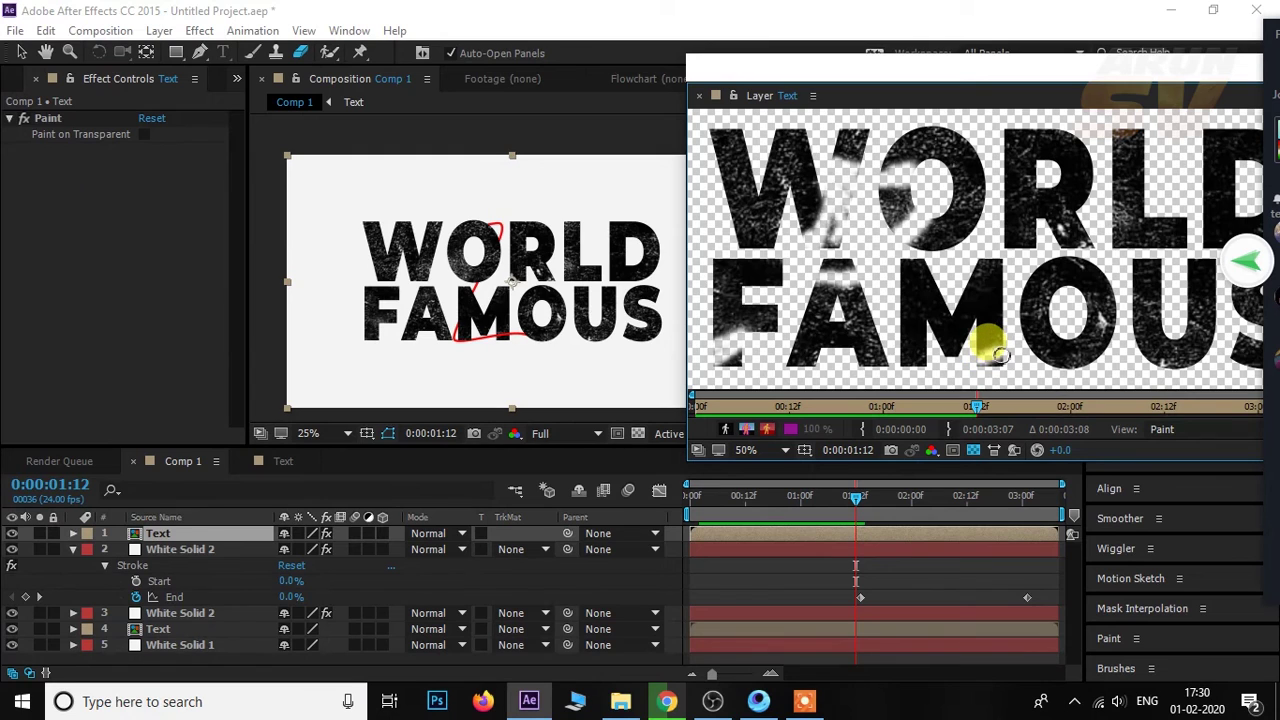
mouse_move(856, 495)
mouse_down()
mouse_move(906, 485)
mouse_move(799, 502)
mouse_move(841, 490)
mouse_up()
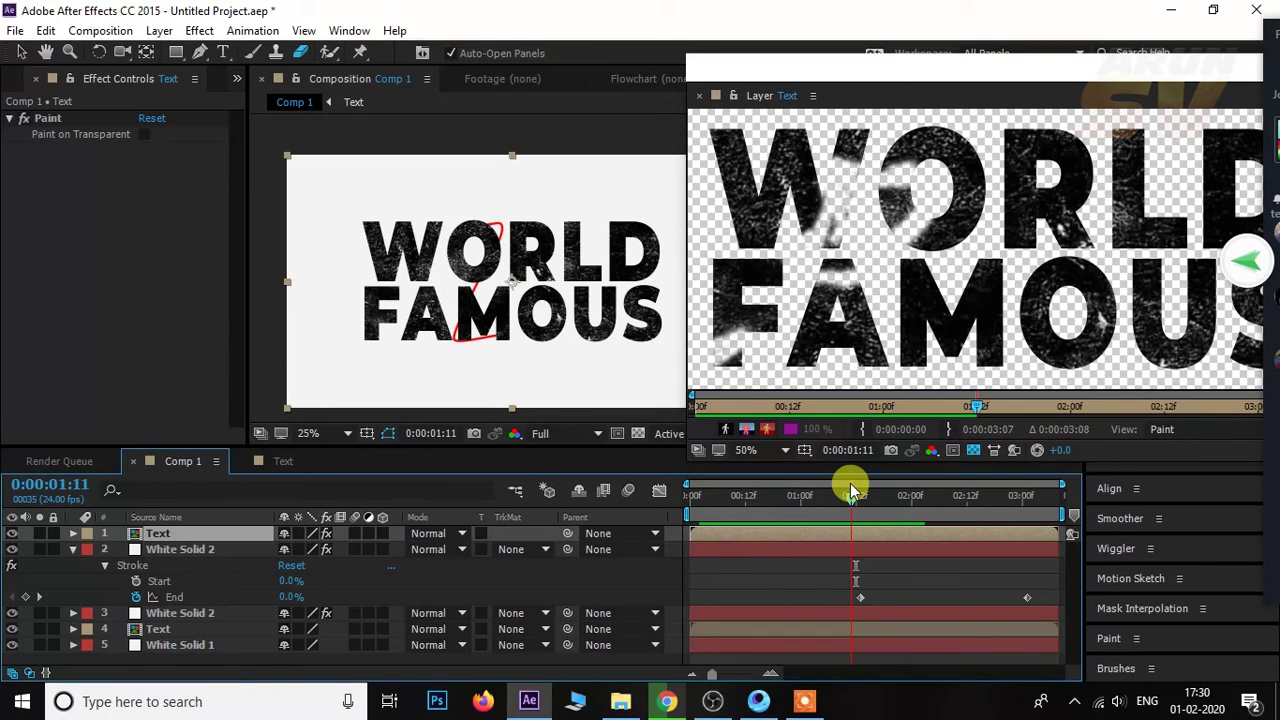
drag(850, 486, 833, 497)
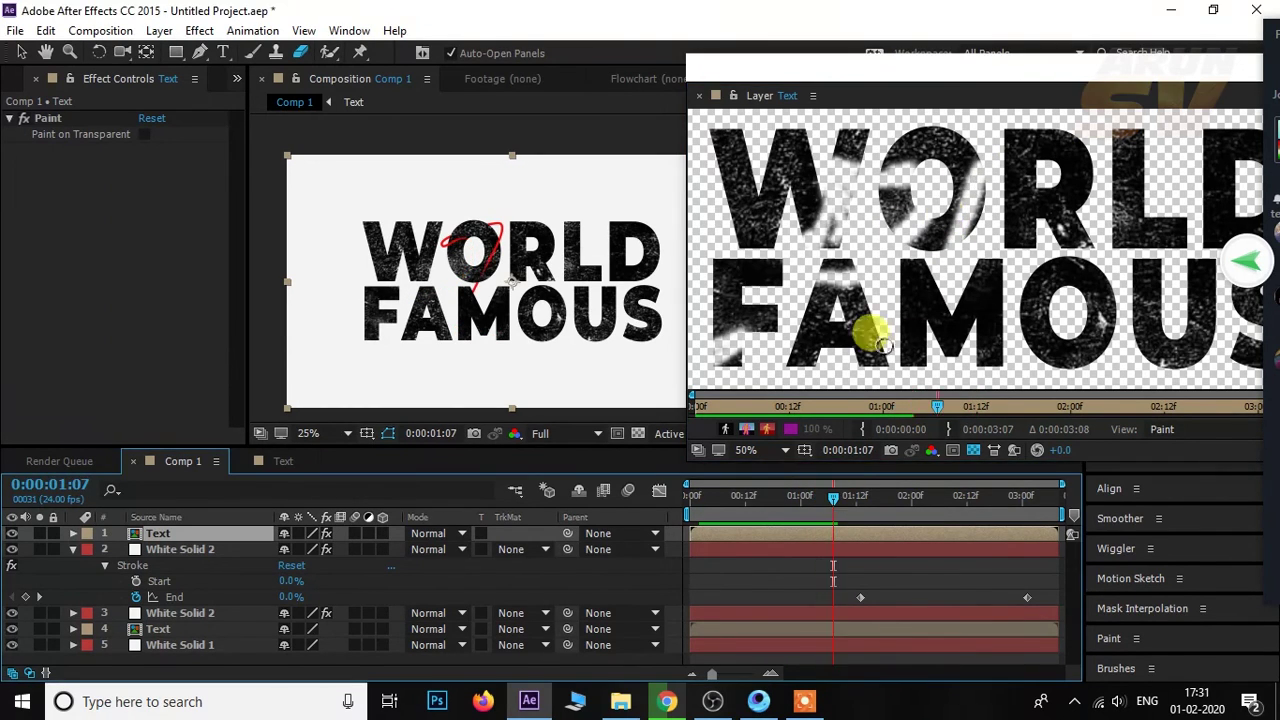
key(Page_Down)
key(Page_Down)
drag(908, 286, 925, 370)
click(856, 497)
drag(897, 496, 920, 496)
drag(1027, 285, 992, 313)
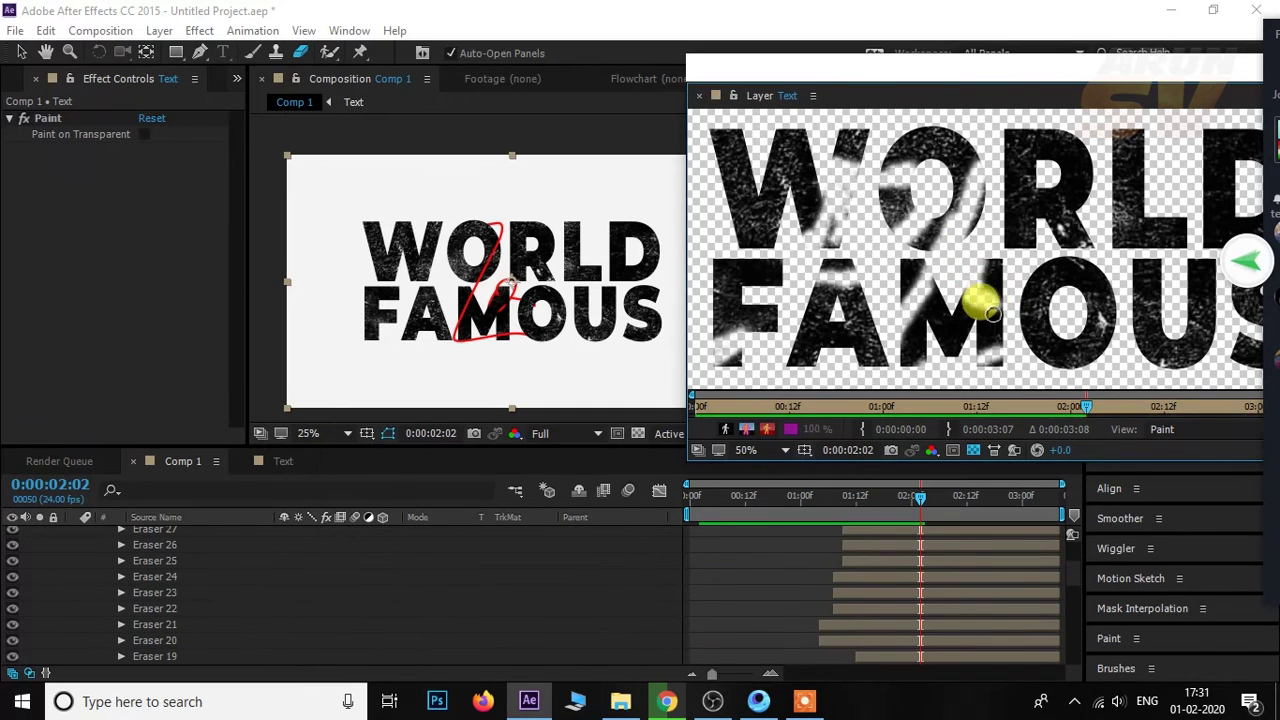
Erase more of the M and O where the red stroke passes.
drag(957, 283, 975, 298)
mouse_move(980, 296)
mouse_down()
mouse_move(1021, 307)
mouse_move(986, 300)
mouse_move(997, 337)
mouse_up()
drag(935, 285, 1006, 357)
click(925, 498)
drag(1030, 290, 1051, 337)
drag(929, 495, 948, 495)
Erase over the O and U while advancing to 3:03, then return to 2:22.
mouse_move(1000, 350)
mouse_down()
mouse_move(1015, 372)
mouse_move(1086, 294)
mouse_move(1095, 320)
mouse_up()
drag(948, 495, 972, 495)
mouse_move(1165, 278)
mouse_down()
mouse_move(1150, 290)
mouse_move(1165, 305)
mouse_up()
drag(975, 495, 1035, 495)
mouse_move(1080, 251)
mouse_down()
mouse_move(1048, 292)
mouse_move(1040, 340)
mouse_up()
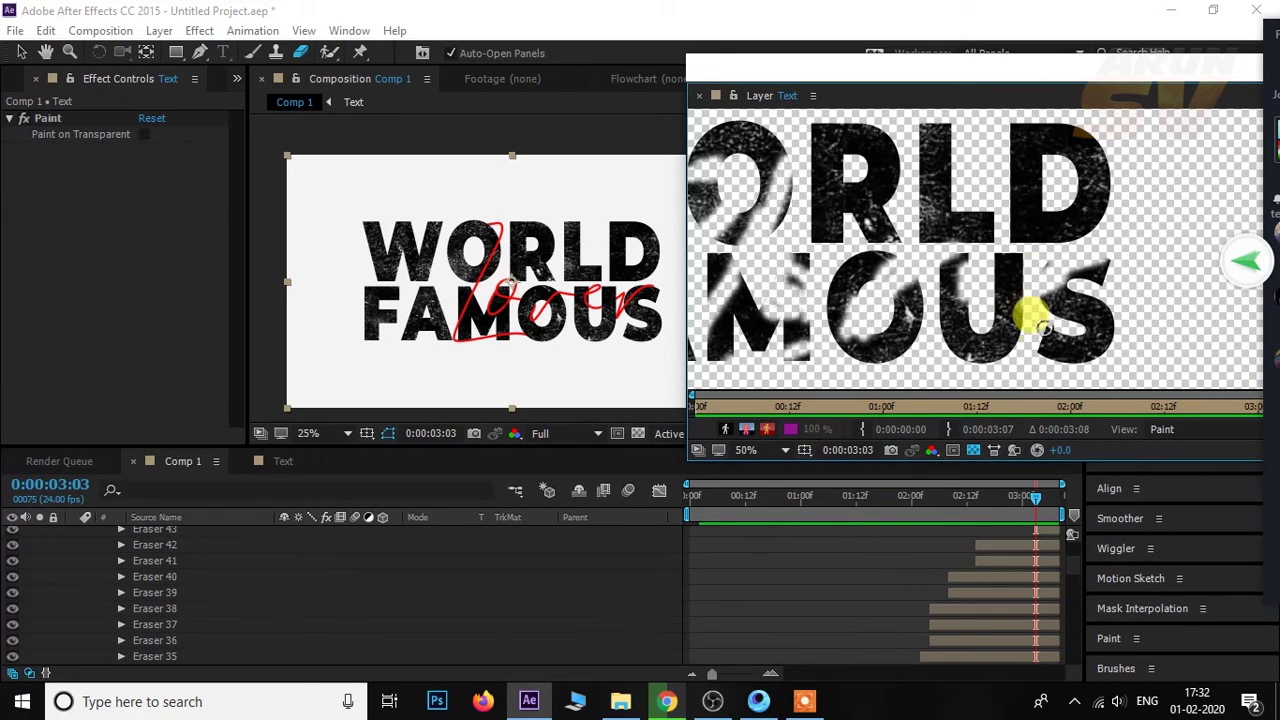
drag(1036, 495, 1014, 498)
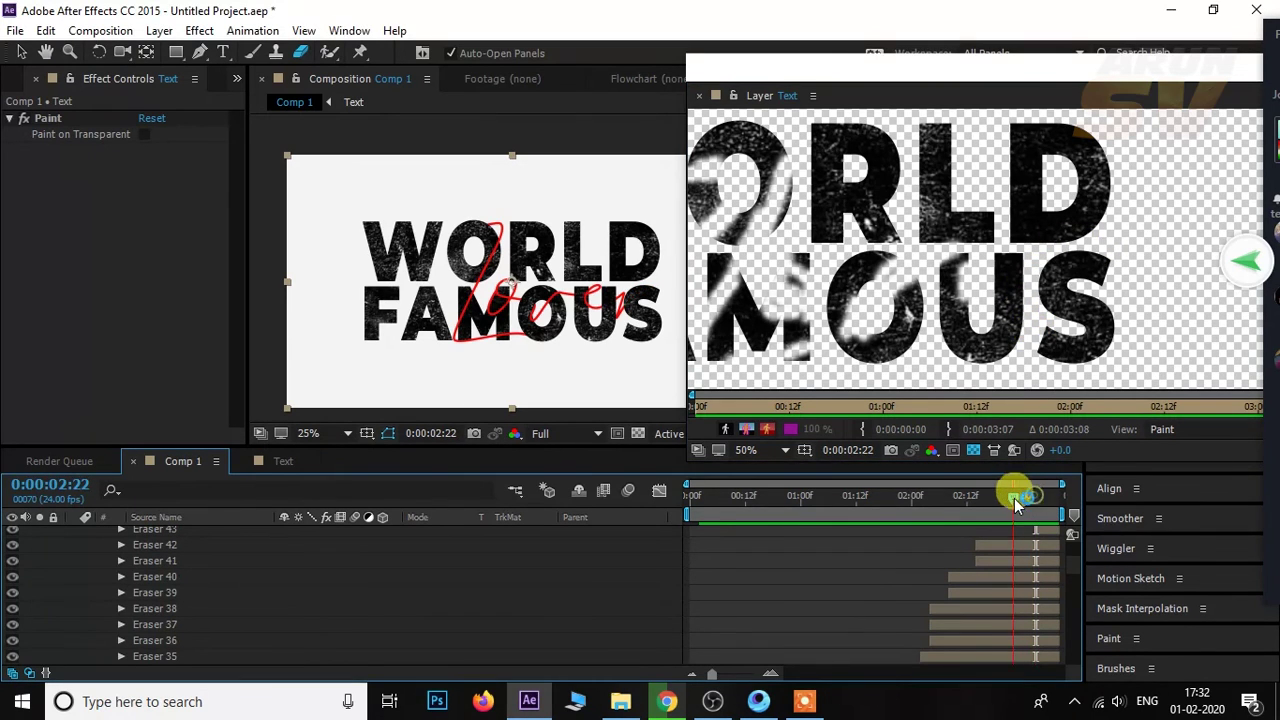
Drag the Eraser 43 stroke's in-point earlier and set the playhead to 0:00:02:18.
click(1037, 532)
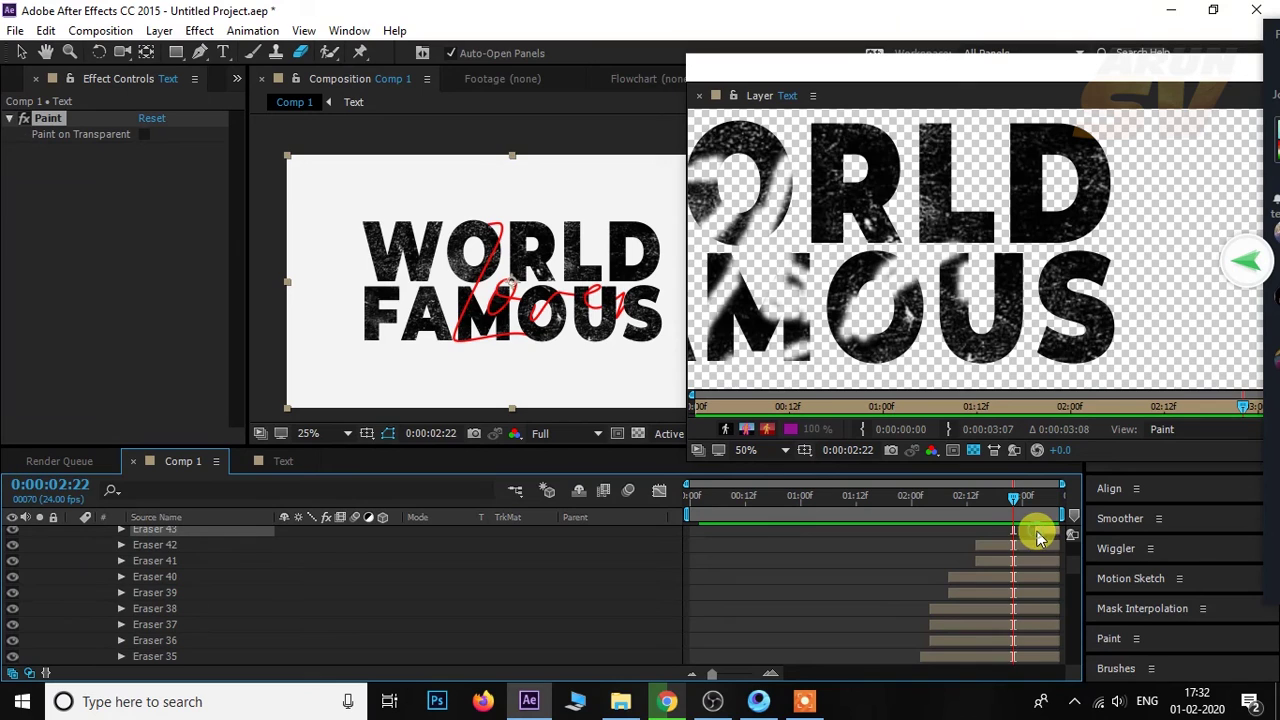
drag(1032, 532, 1001, 534)
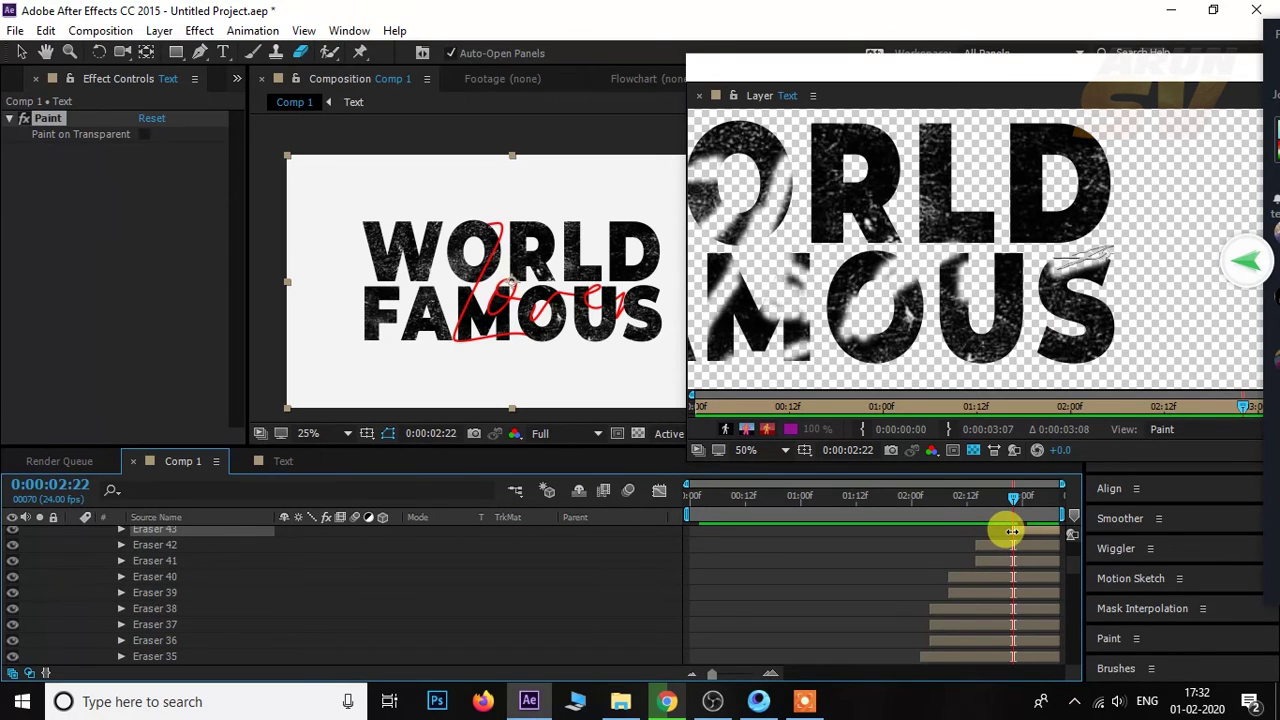
drag(1013, 500, 986, 500)
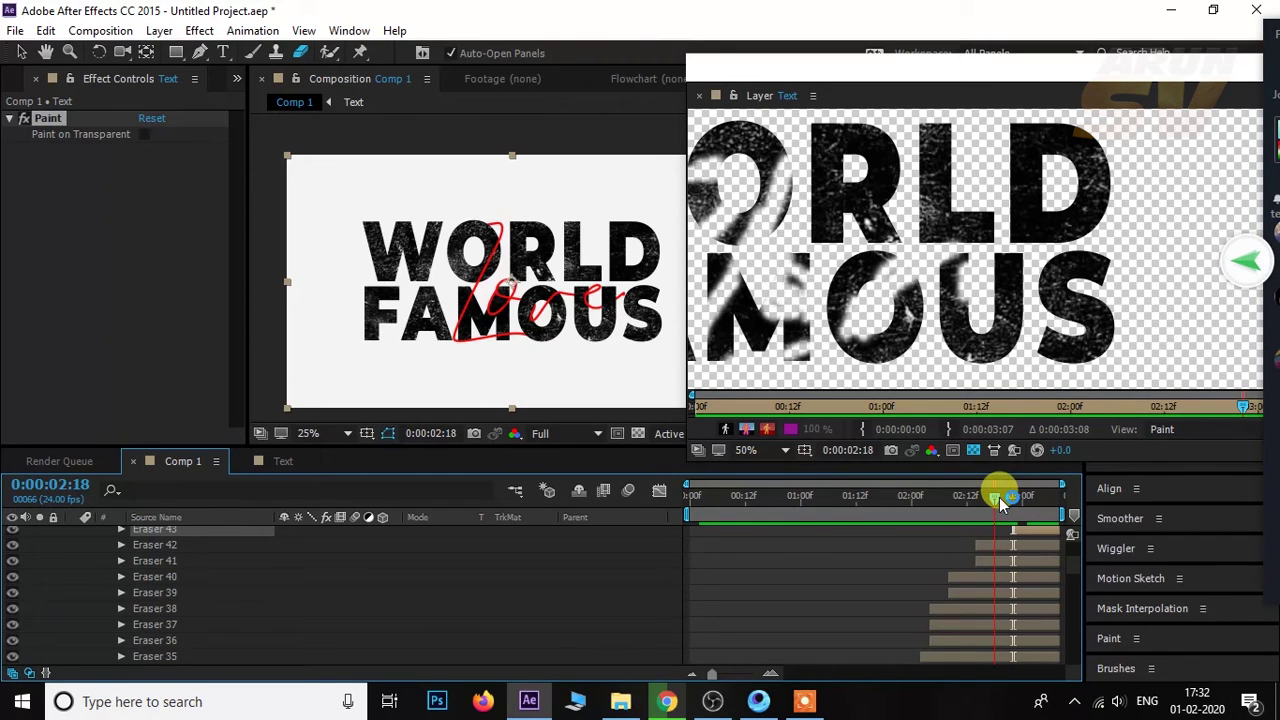
mouse_move(986, 500)
mouse_down()
mouse_move(999, 499)
mouse_move(971, 528)
mouse_move(1033, 499)
mouse_up()
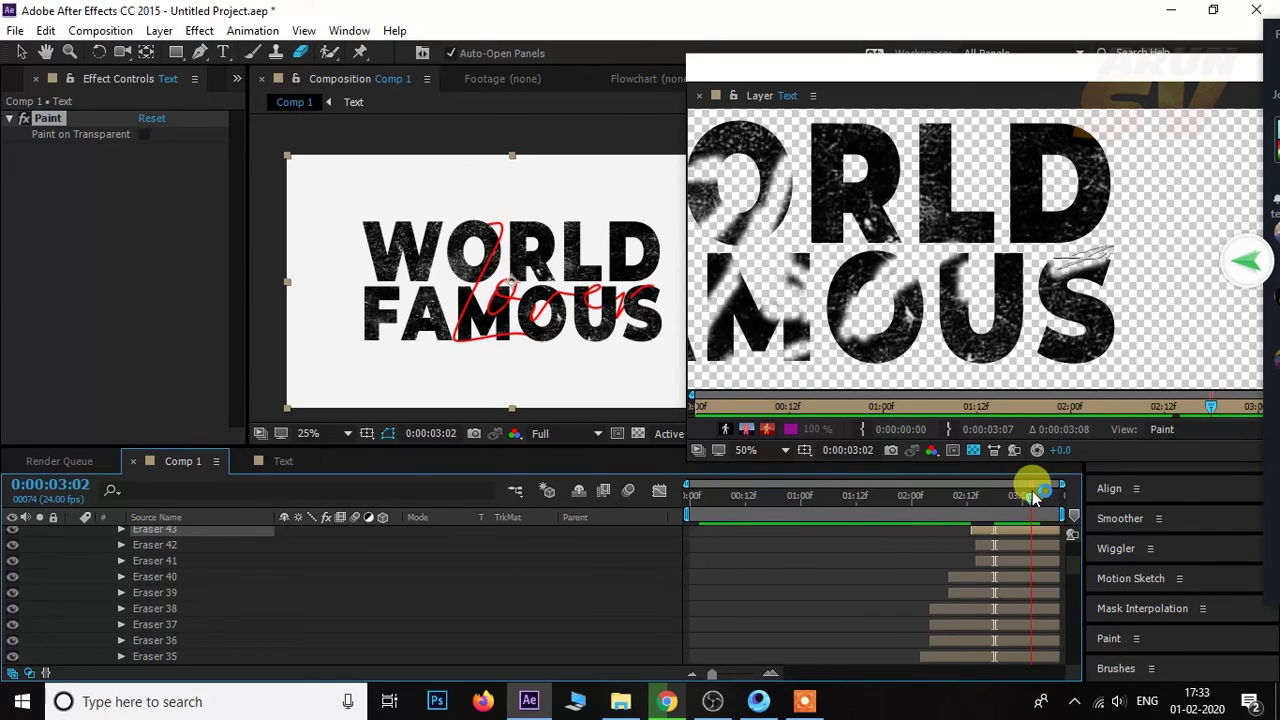
Shift the eraser stroke's start earlier again, scrub to review, and float the Text layer viewer.
click(1037, 532)
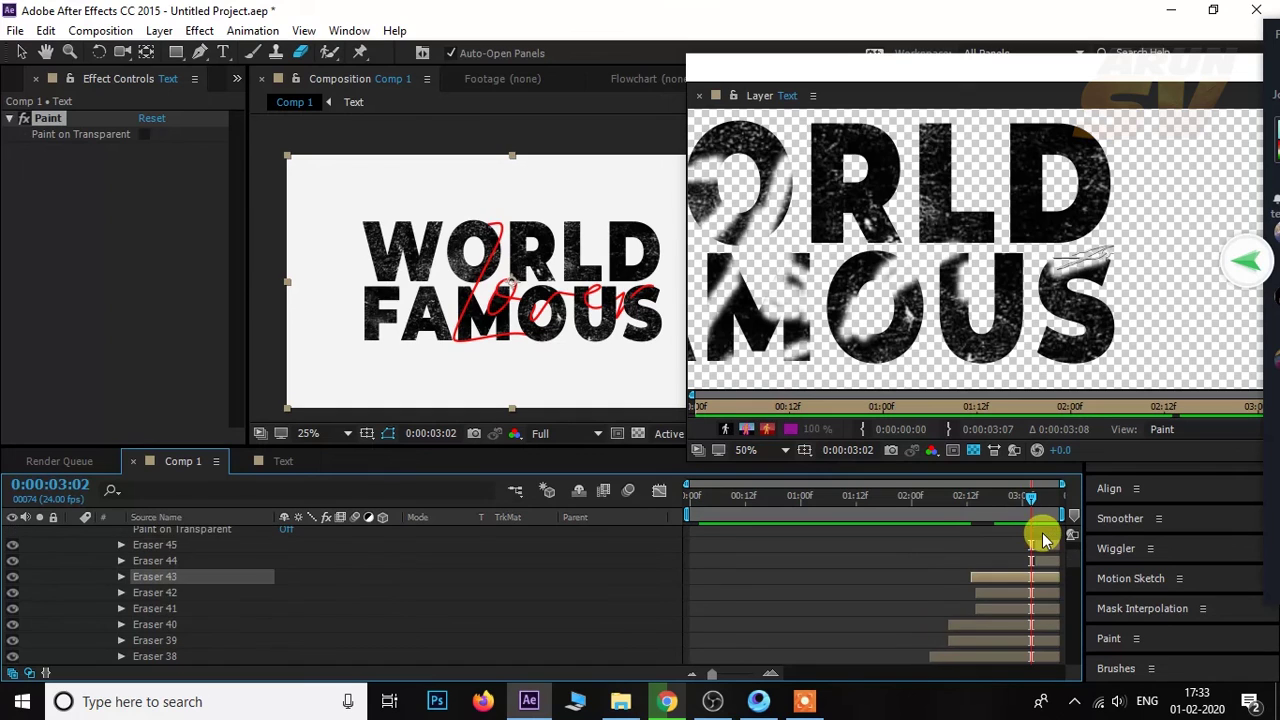
mouse_move(1030, 544)
mouse_down()
mouse_move(970, 544)
mouse_move(962, 558)
mouse_up()
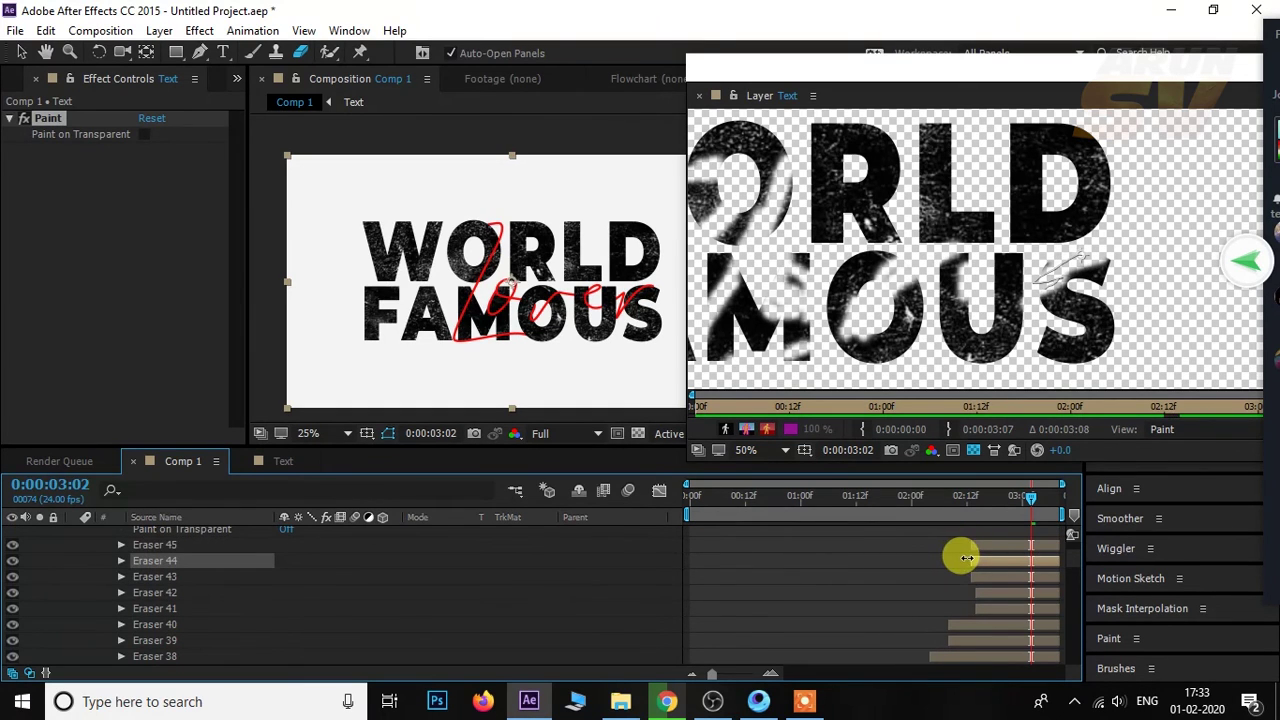
mouse_move(1063, 497)
mouse_down()
mouse_move(705, 492)
mouse_move(927, 500)
mouse_move(711, 507)
mouse_move(1057, 497)
mouse_up()
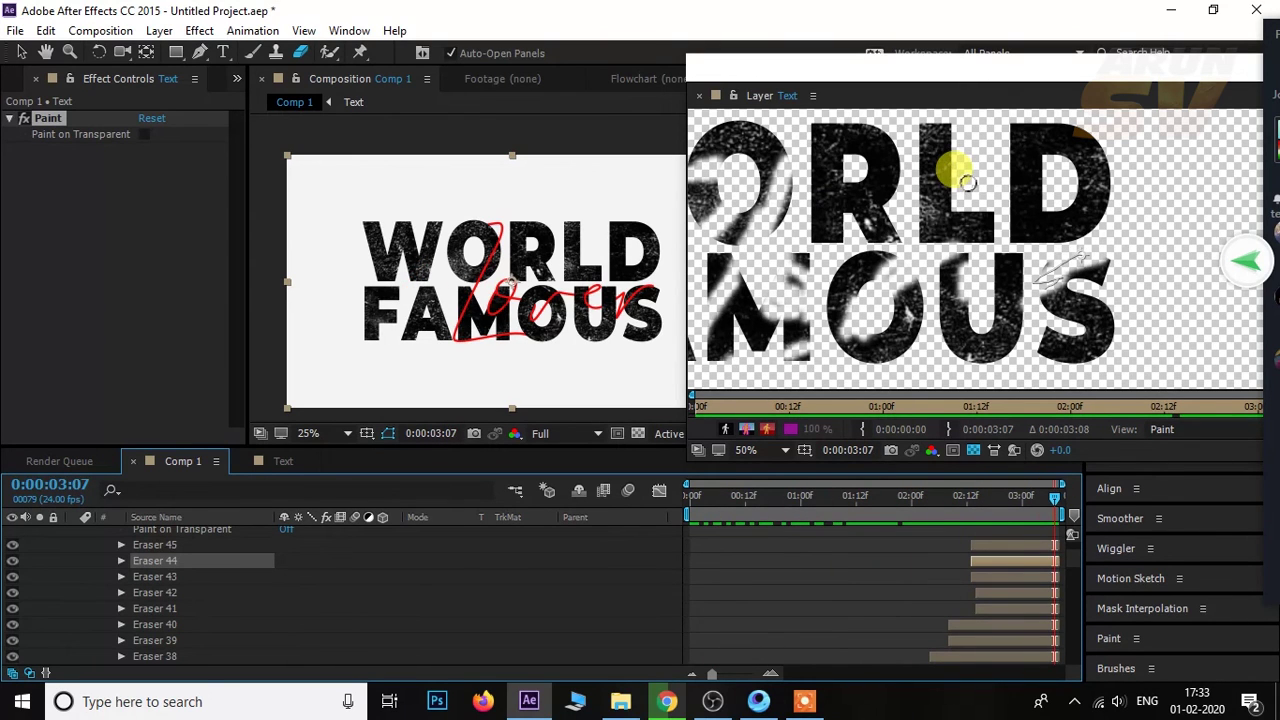
drag(992, 96, 852, 90)
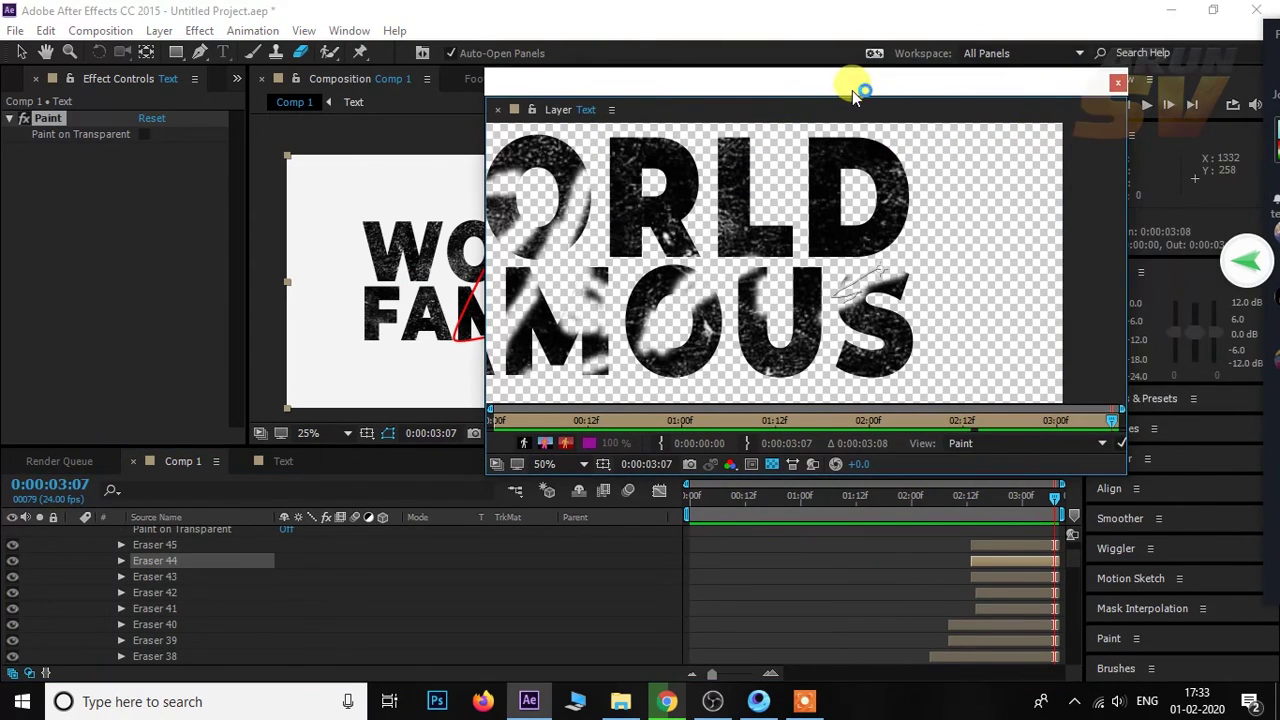
Close the floating Text layer viewer and collapse the Text and White Solid 2 properties.
click(1122, 87)
scroll(414, 603, up, 2)
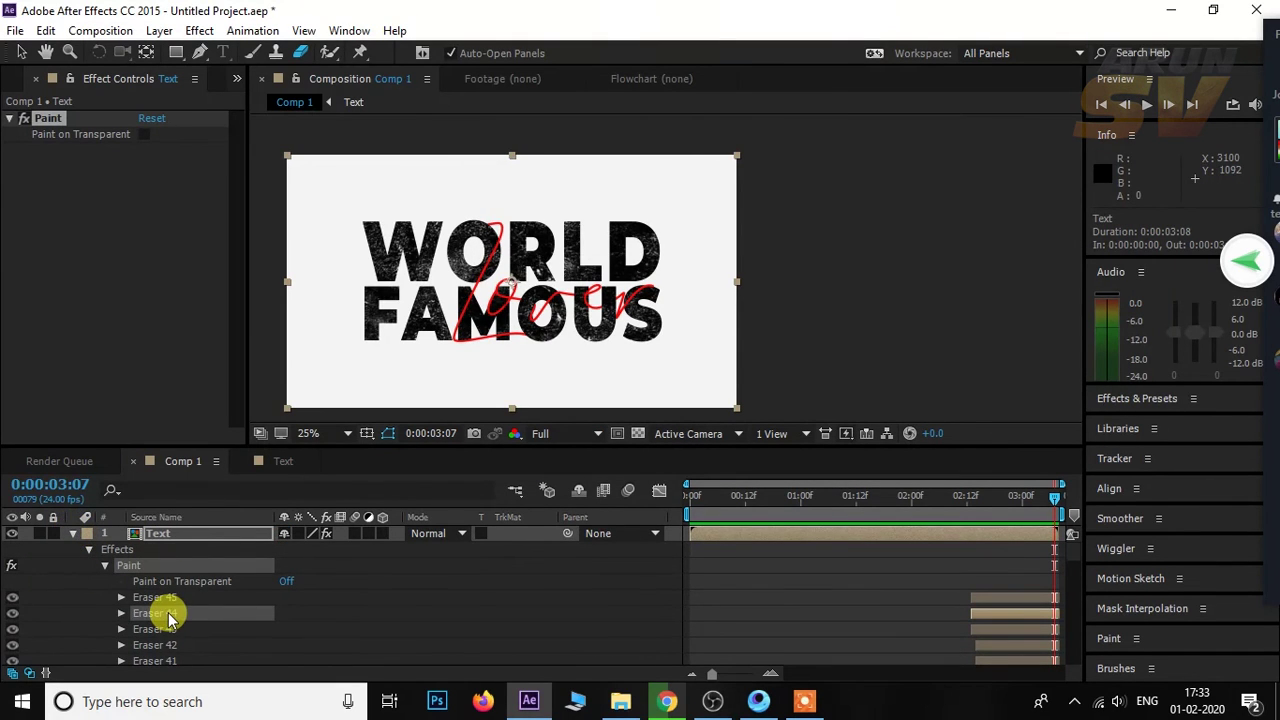
scroll(208, 630, down, 2)
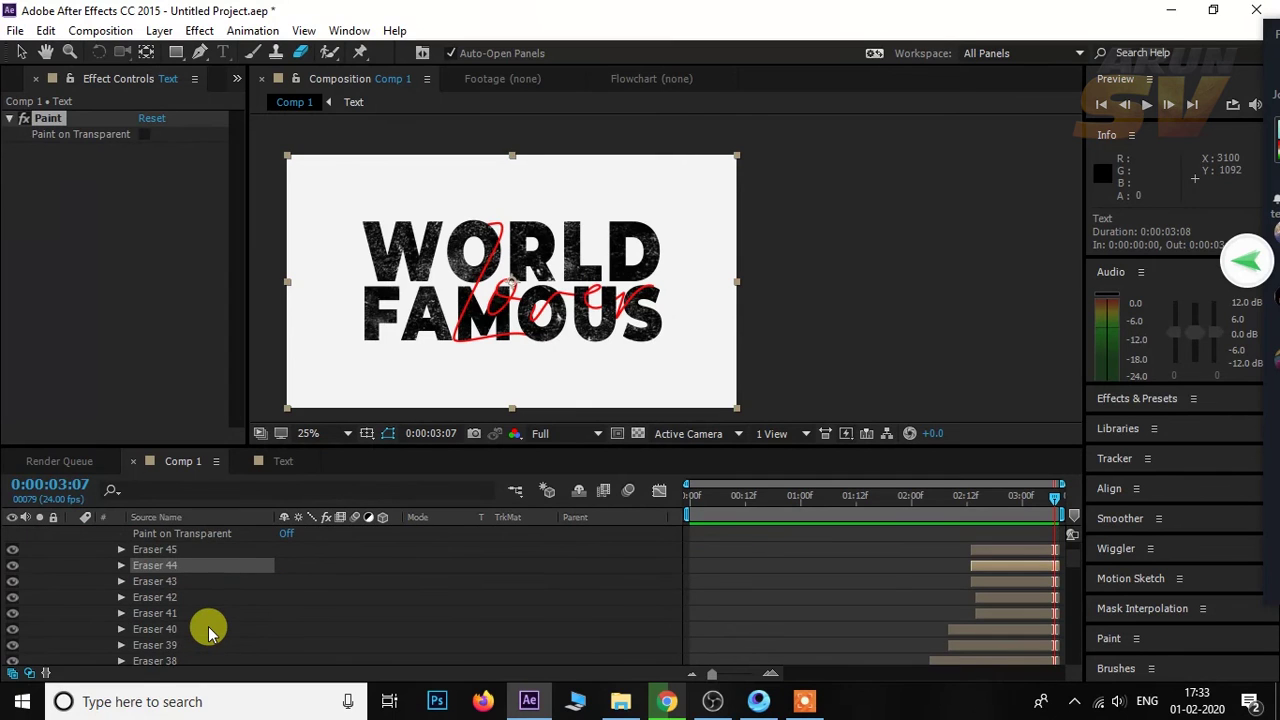
scroll(208, 630, down, 4)
scroll(208, 630, down, 4)
scroll(208, 630, down, 3)
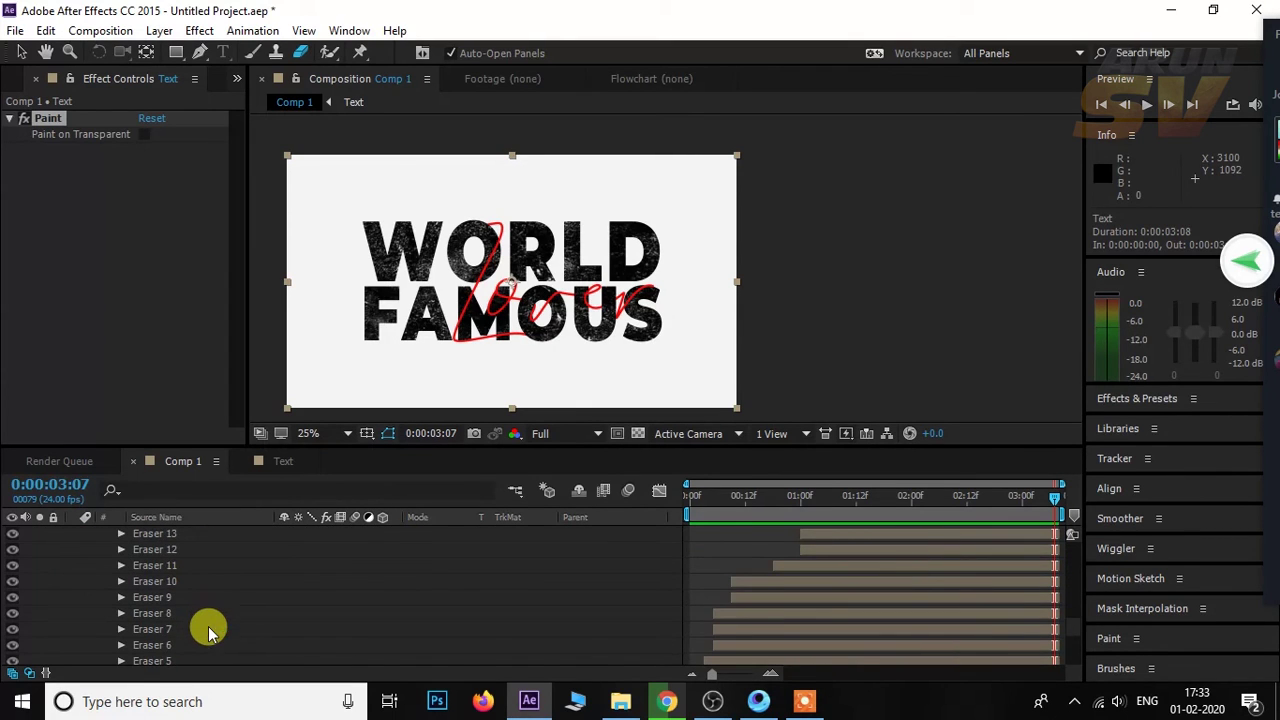
scroll(208, 630, down, 5)
scroll(208, 630, up, 5)
scroll(208, 630, up, 4)
scroll(208, 630, up, 9)
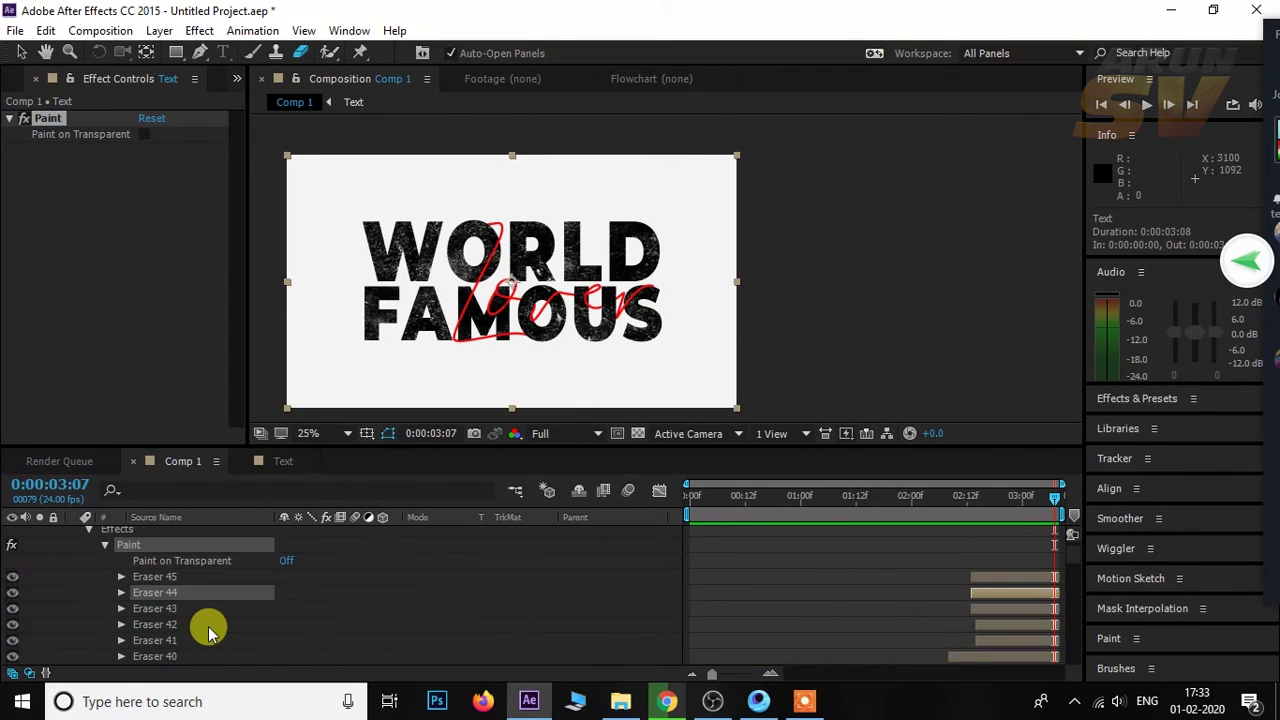
scroll(210, 632, up, 1)
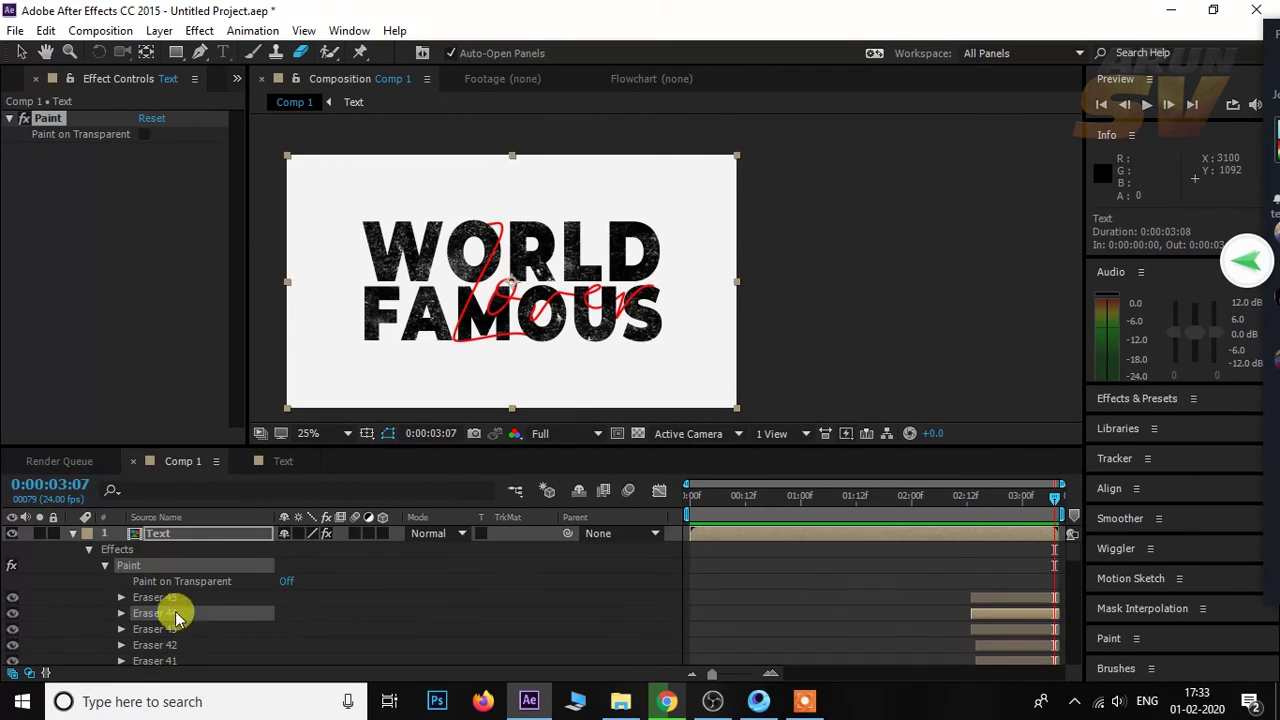
click(72, 533)
click(72, 549)
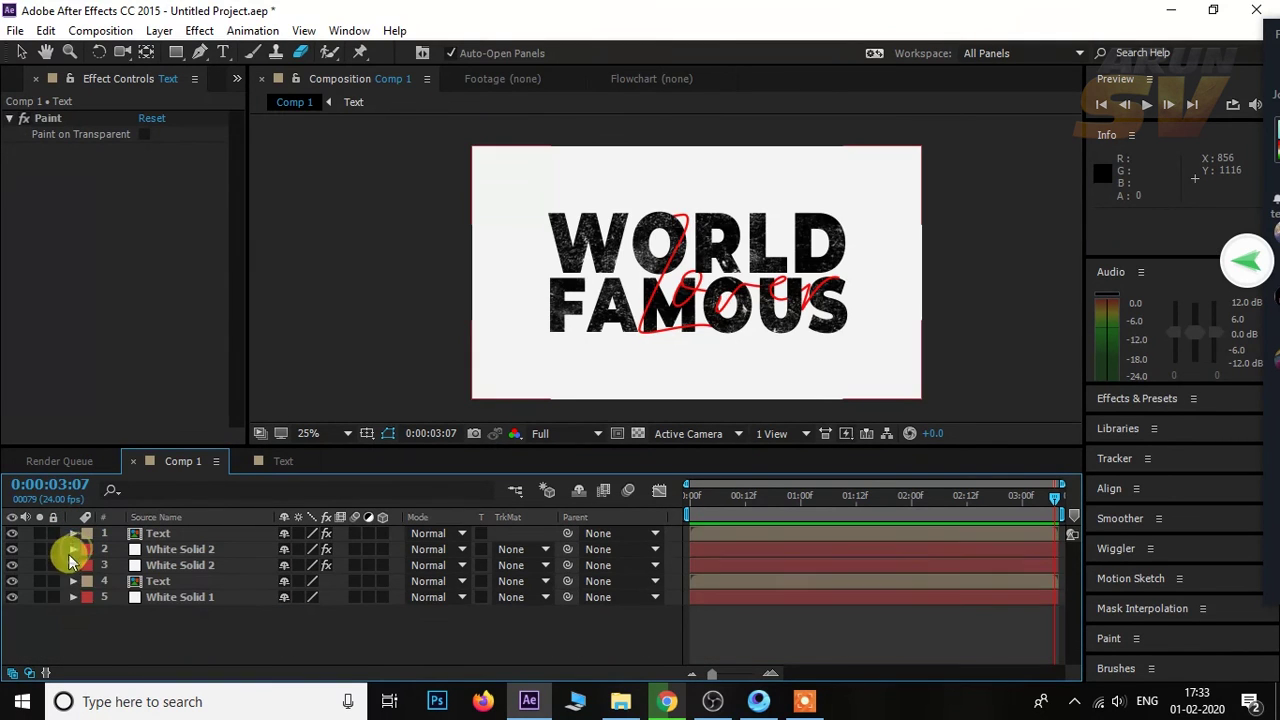
Pre-compose all five selected layers into Pre-comp 1, keeping 'Move all attributes'.
drag(213, 621, 162, 547)
right_click(162, 547)
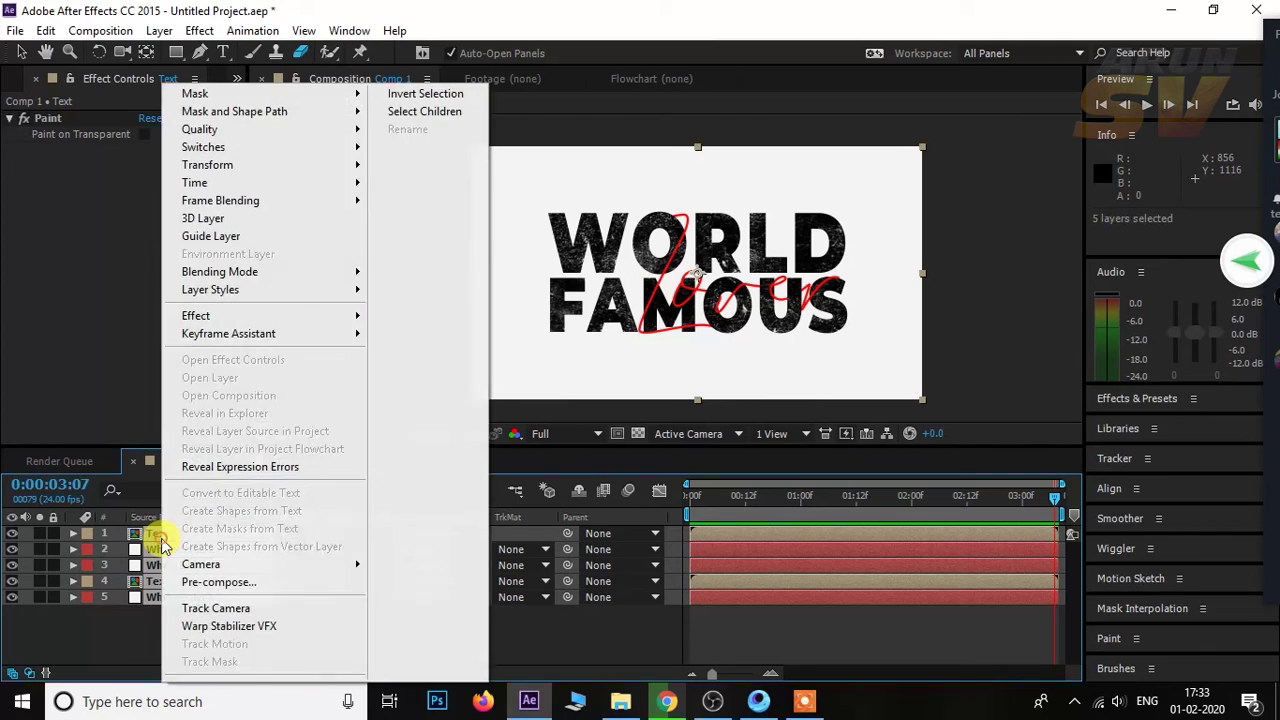
click(210, 583)
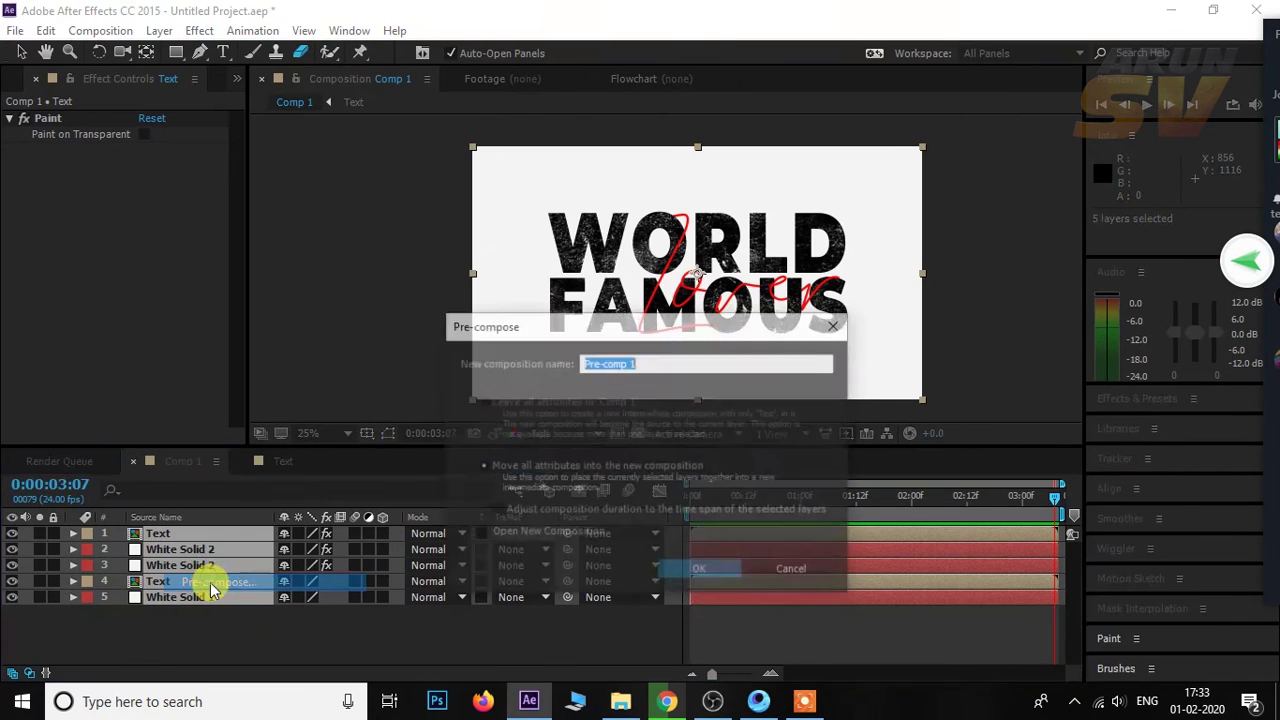
click(686, 570)
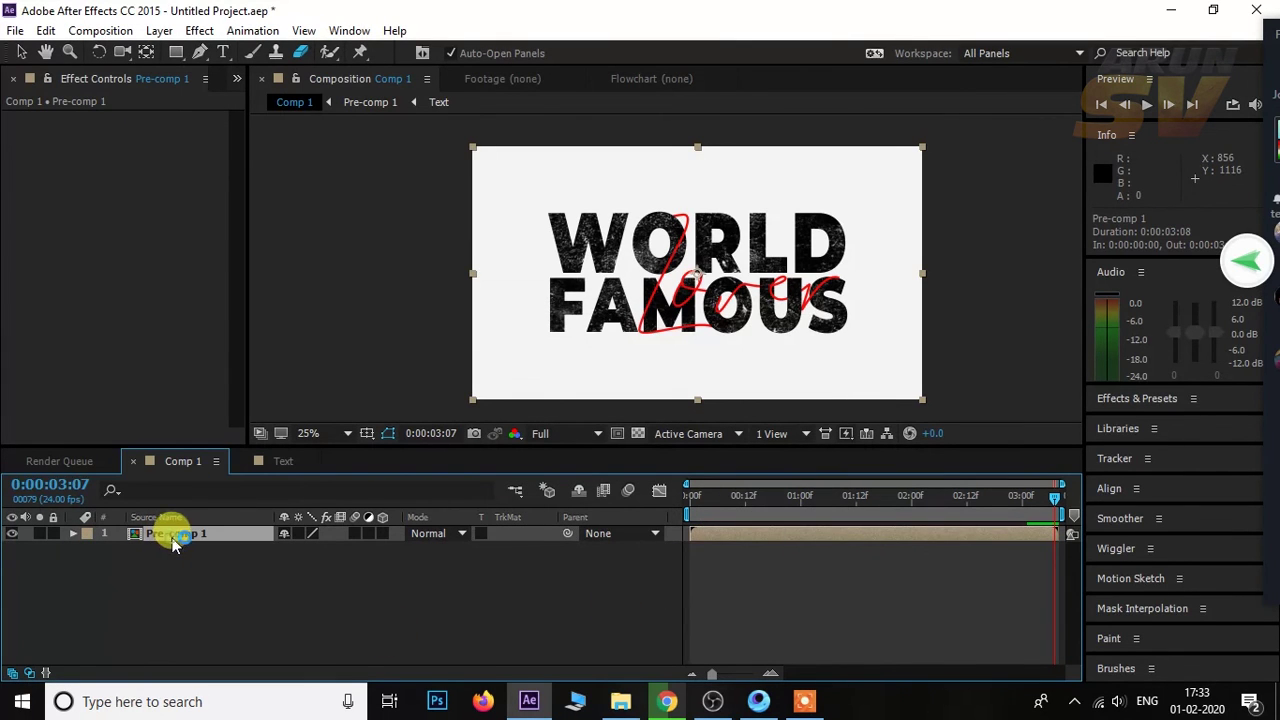
drag(706, 495, 668, 505)
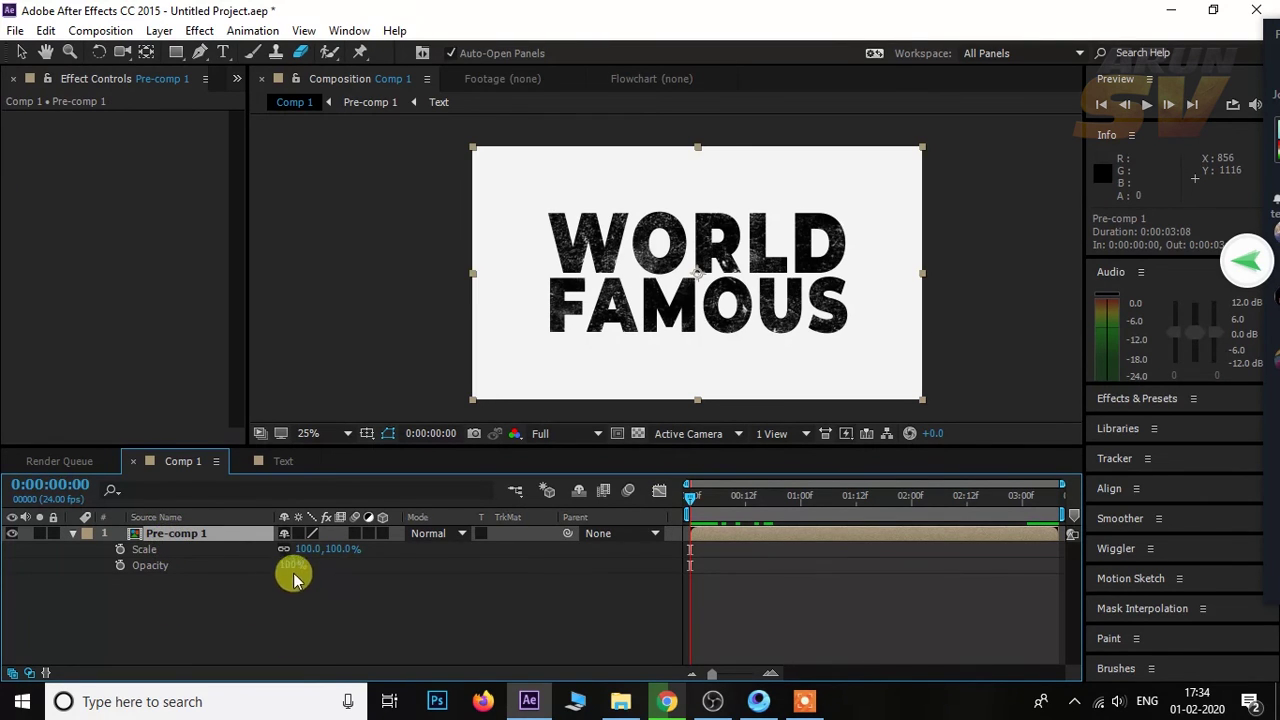
At the start, keyframe Pre-comp 1's Scale at 100% and Opacity at 0%.
click(294, 572)
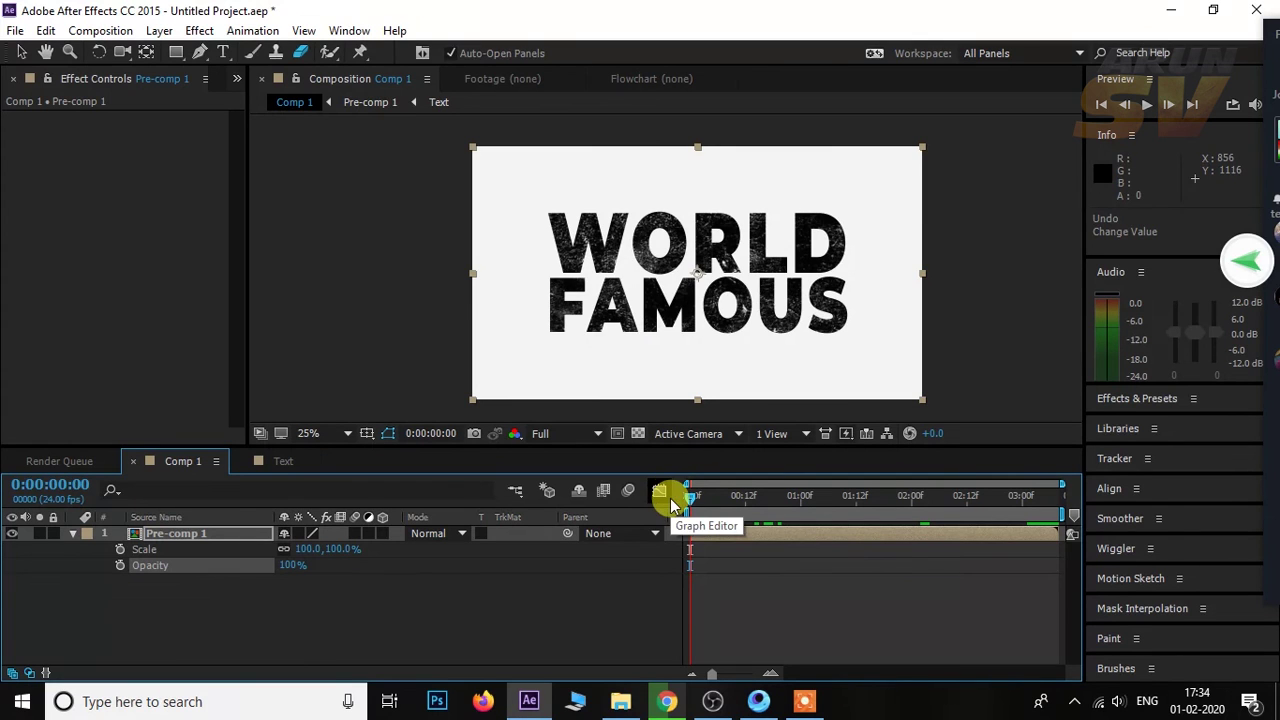
click(119, 550)
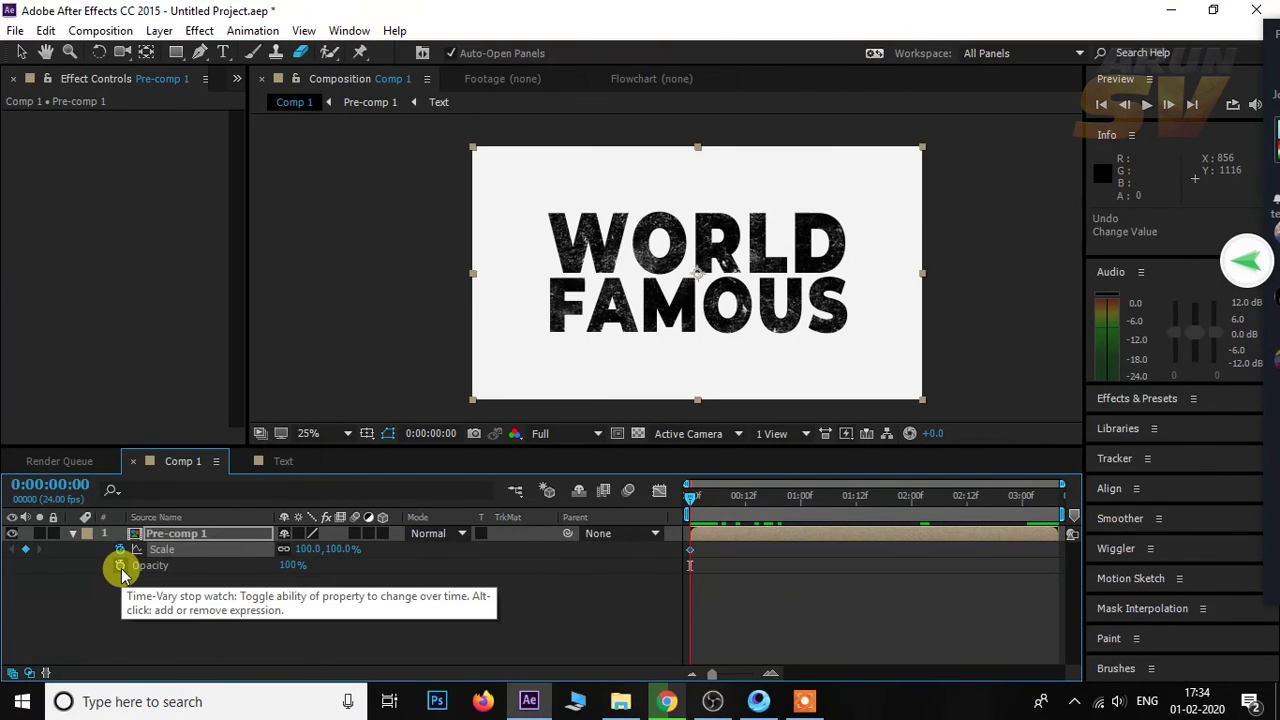
drag(285, 566, 128, 577)
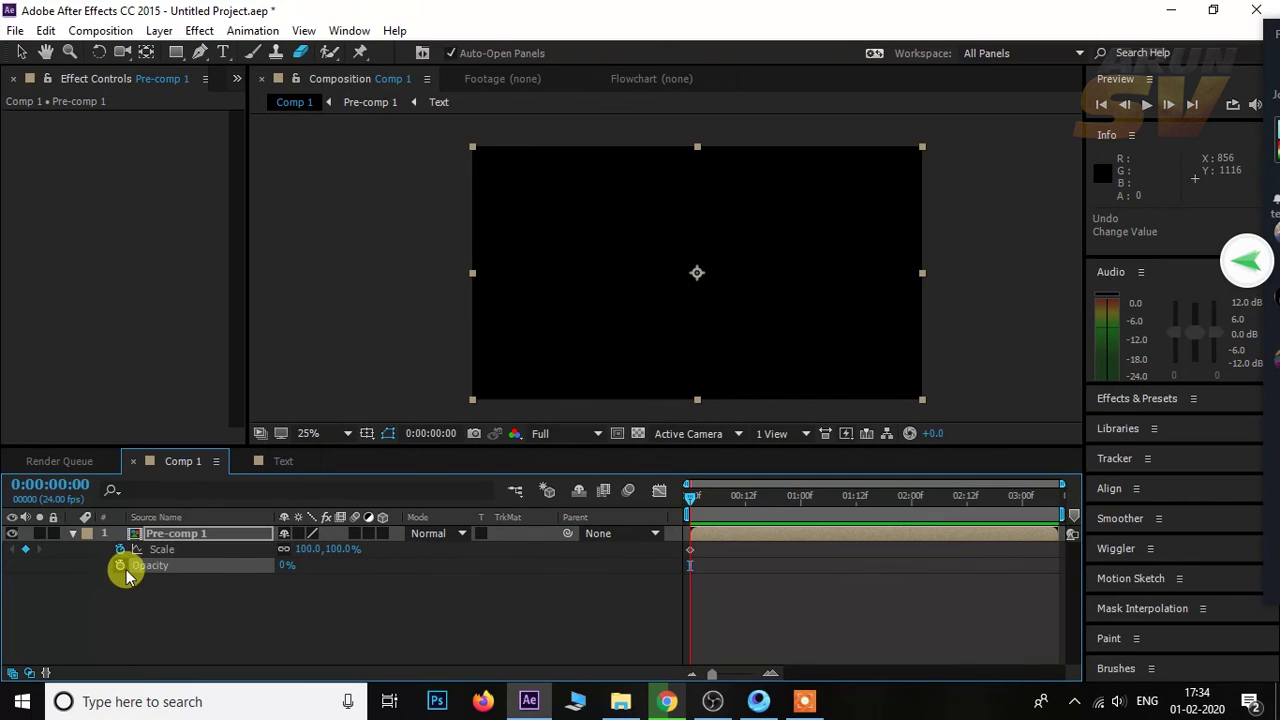
At the end of the composition, set Scale to 110% and Opacity to 100%.
drag(688, 507, 1092, 488)
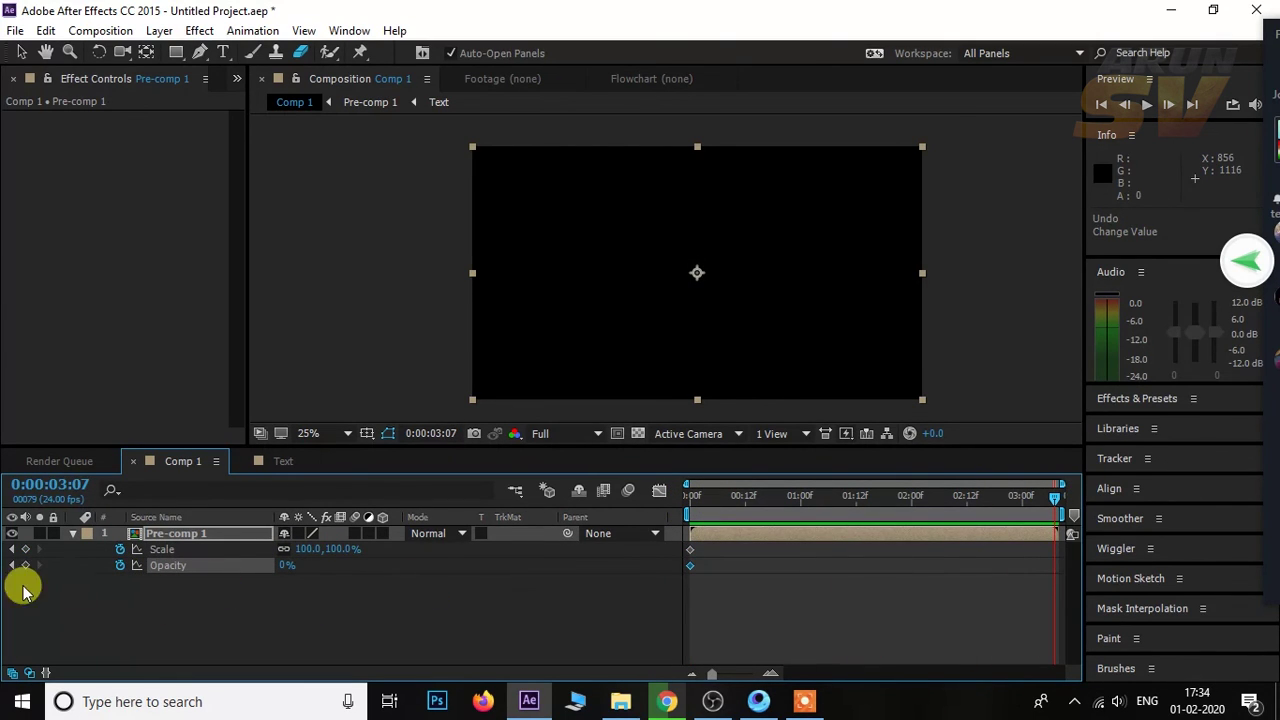
click(308, 551)
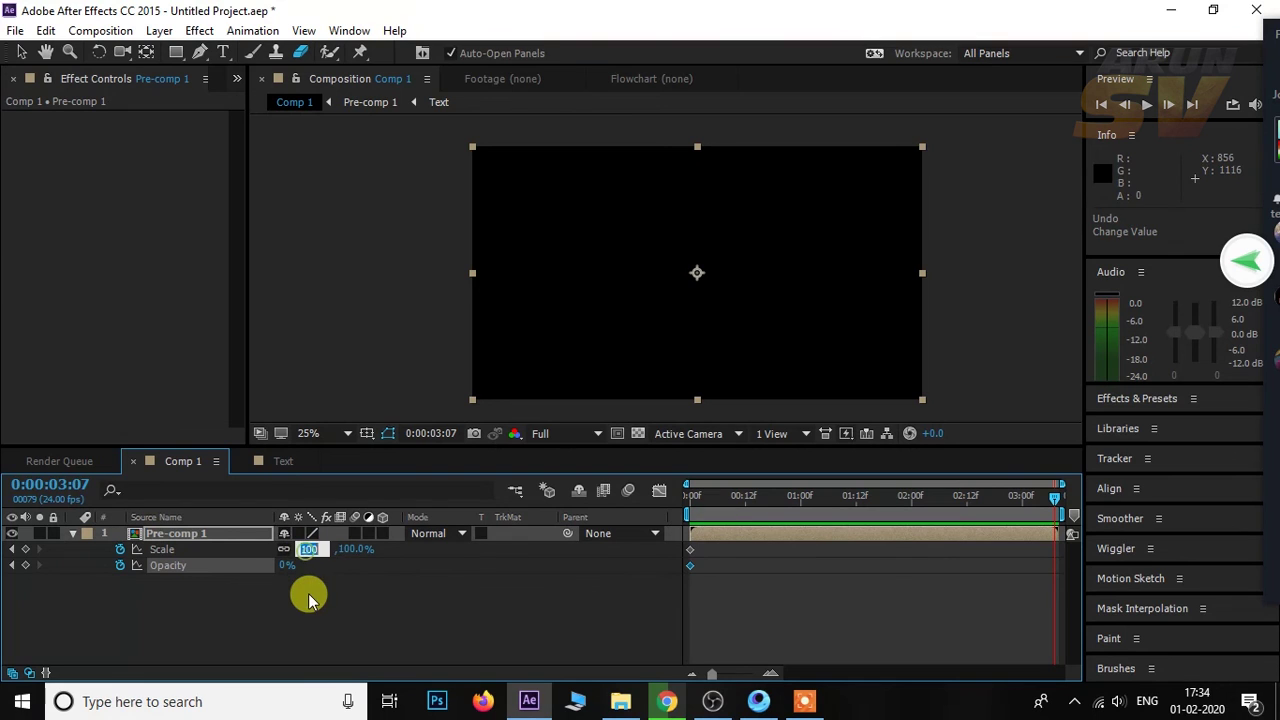
text(110)
key(Return)
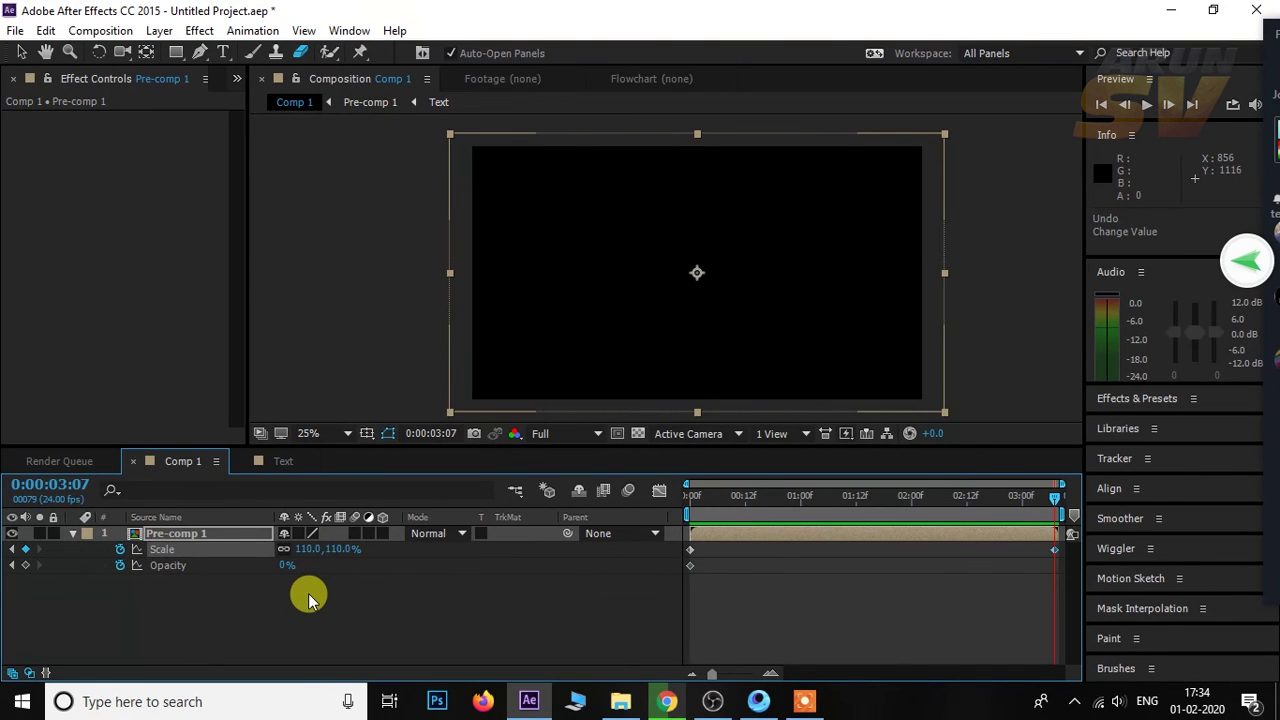
click(288, 572)
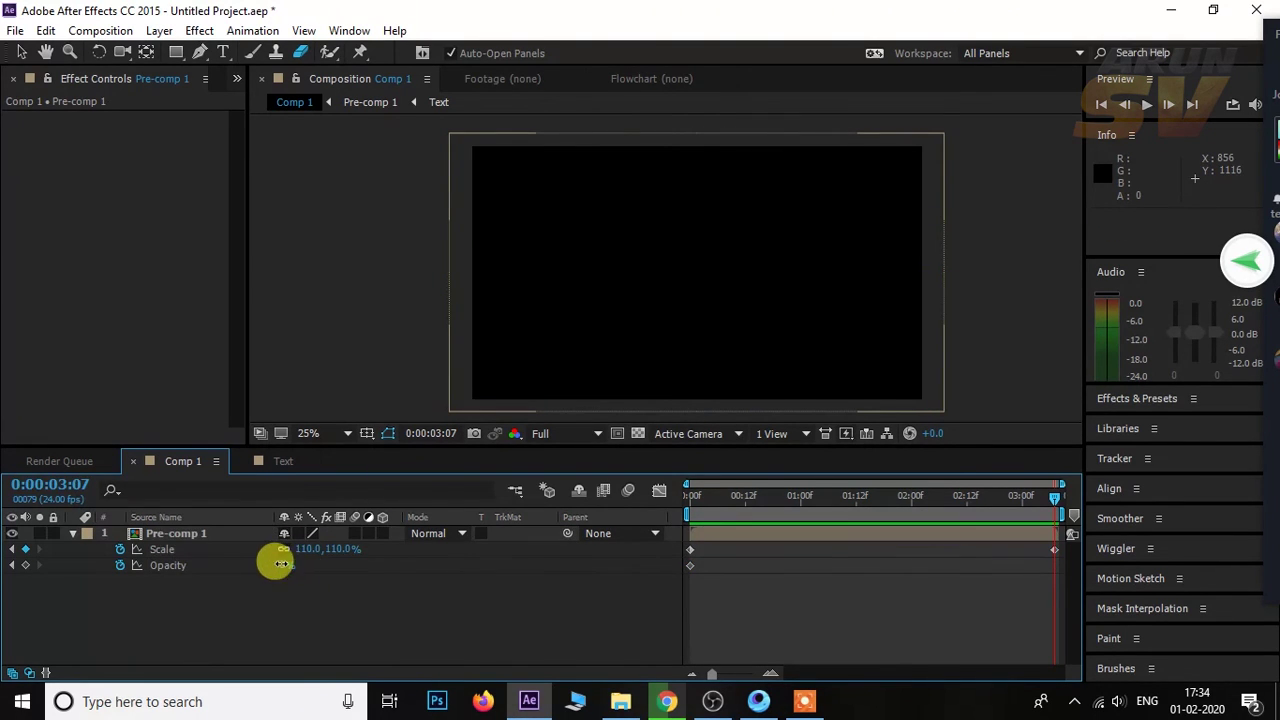
drag(281, 564, 823, 563)
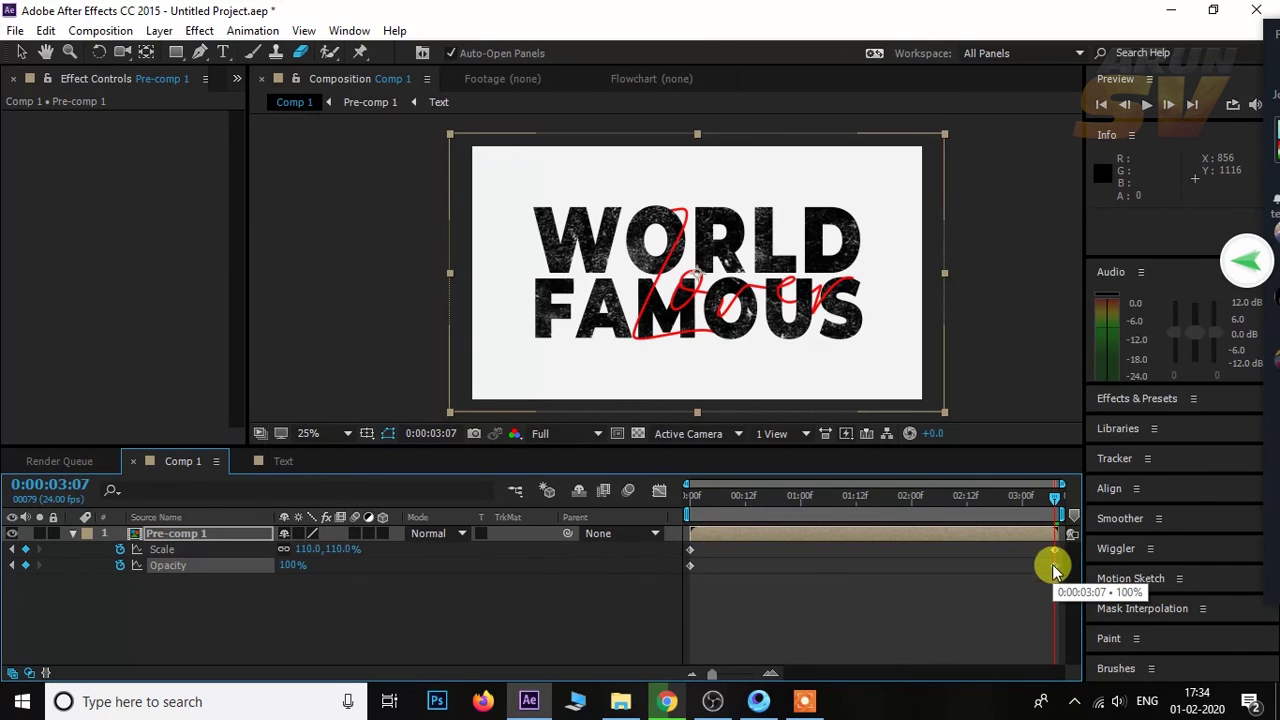
Move the 100% Opacity keyframe to about 0:00:00:20 and preview the fade-in from the start.
drag(1068, 548, 695, 605)
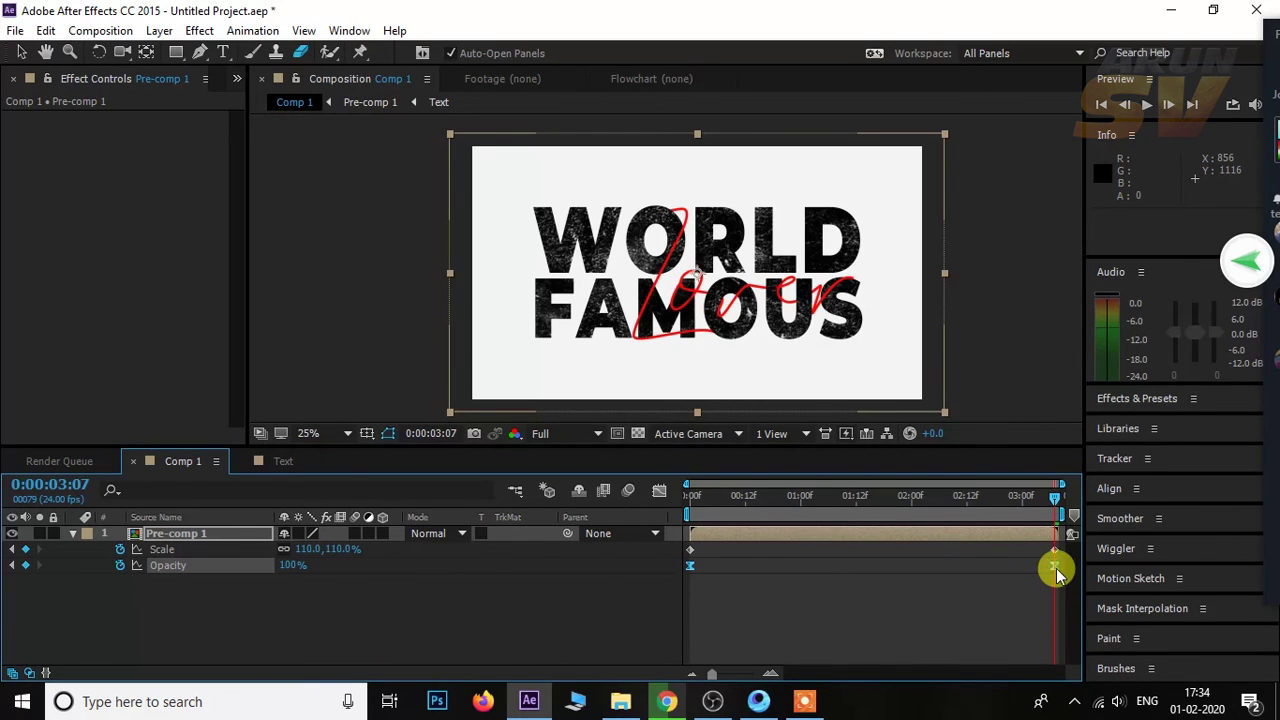
drag(1057, 572, 820, 578)
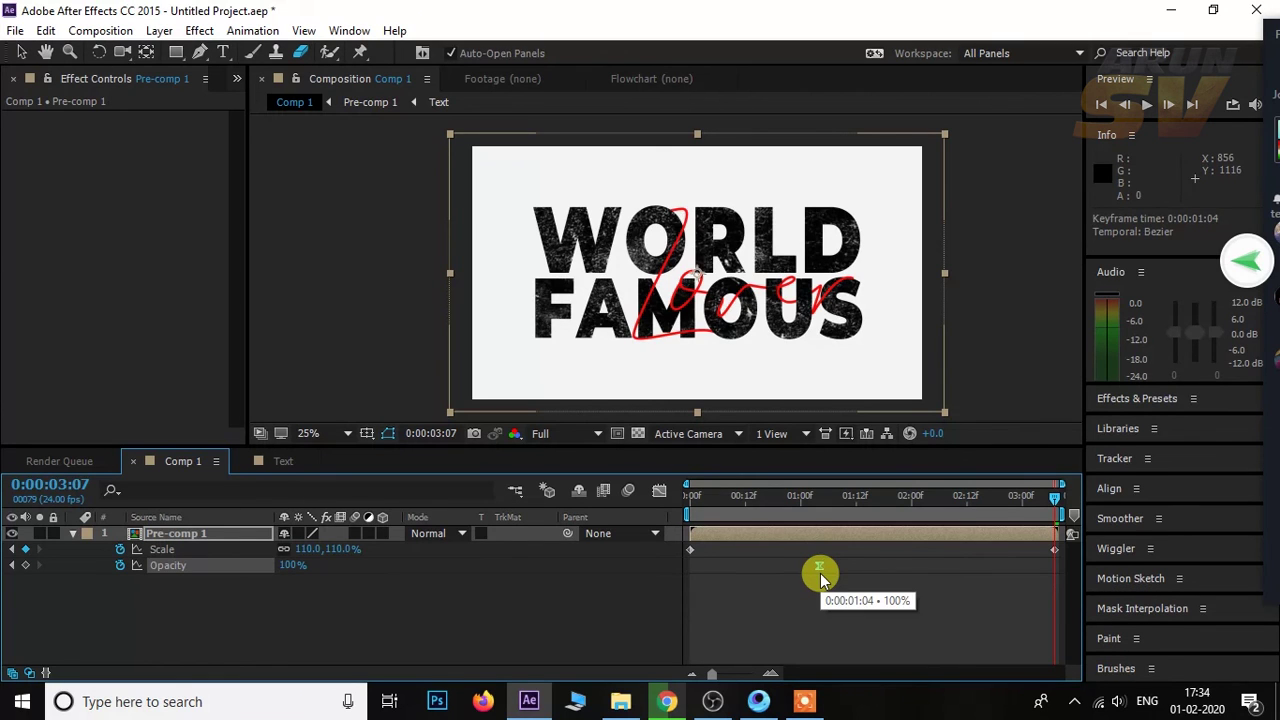
click(820, 598)
click(1057, 572)
drag(1057, 572, 782, 570)
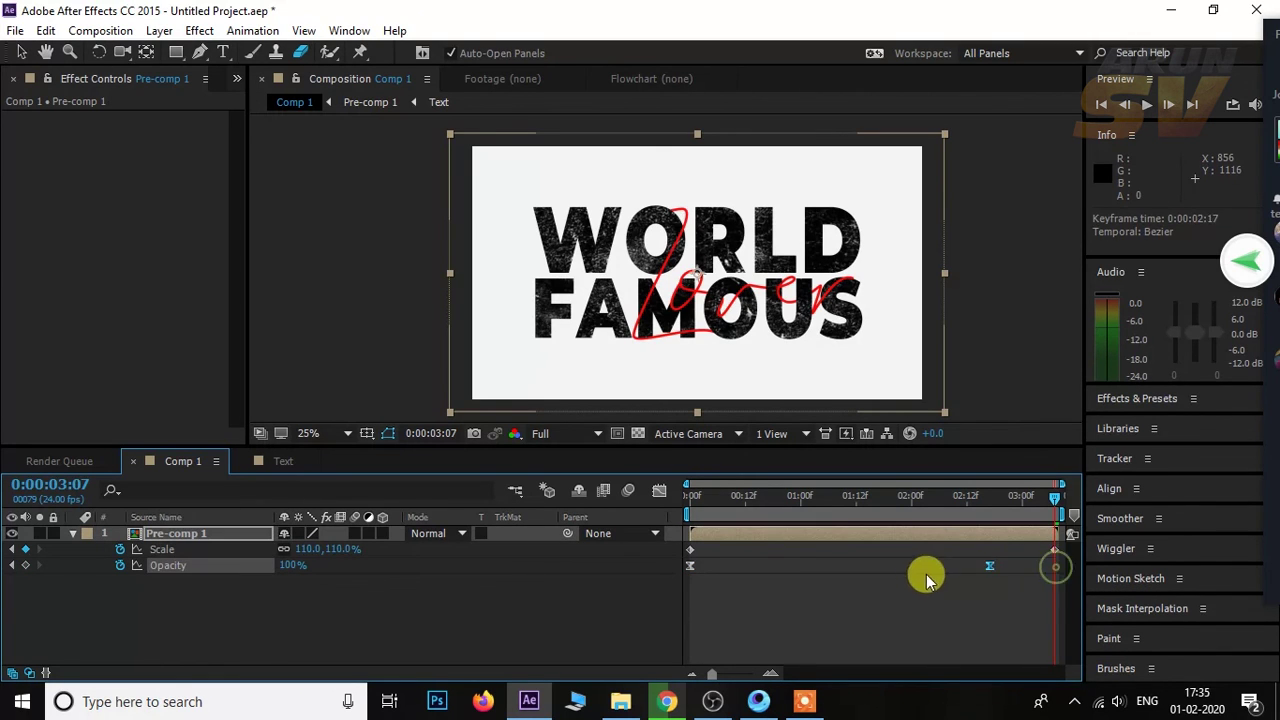
drag(714, 515, 706, 514)
key(space)
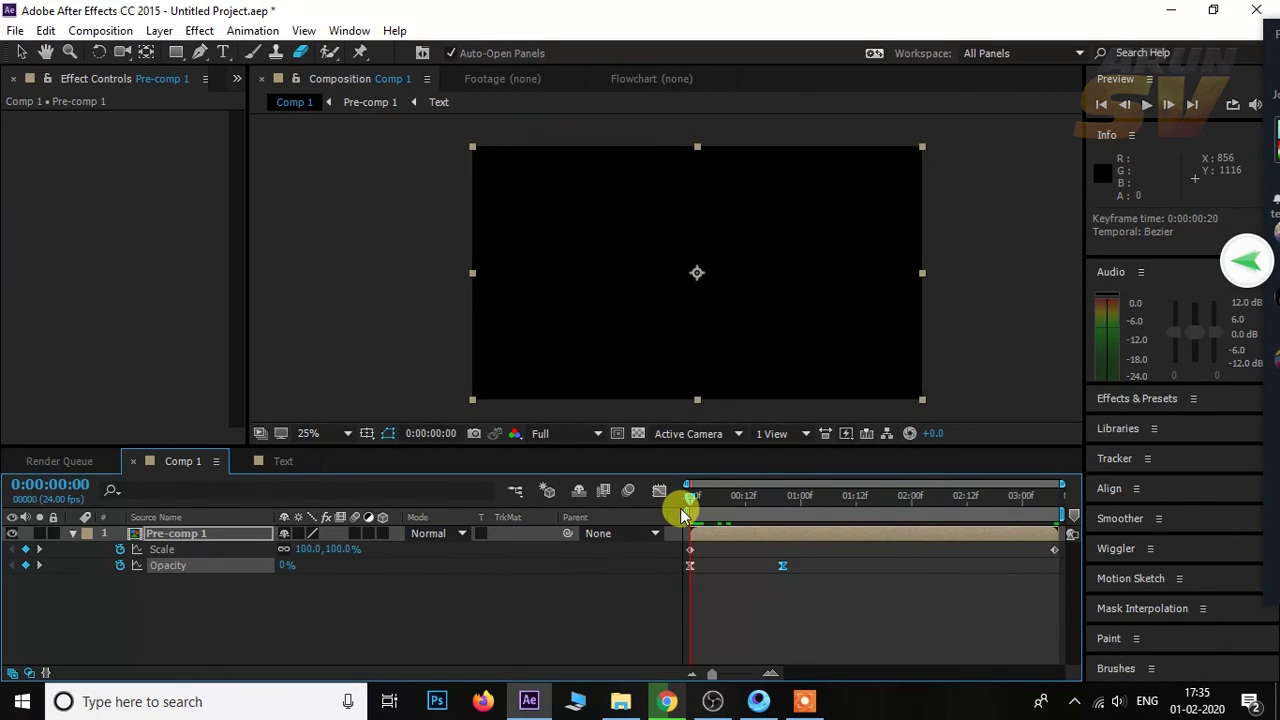